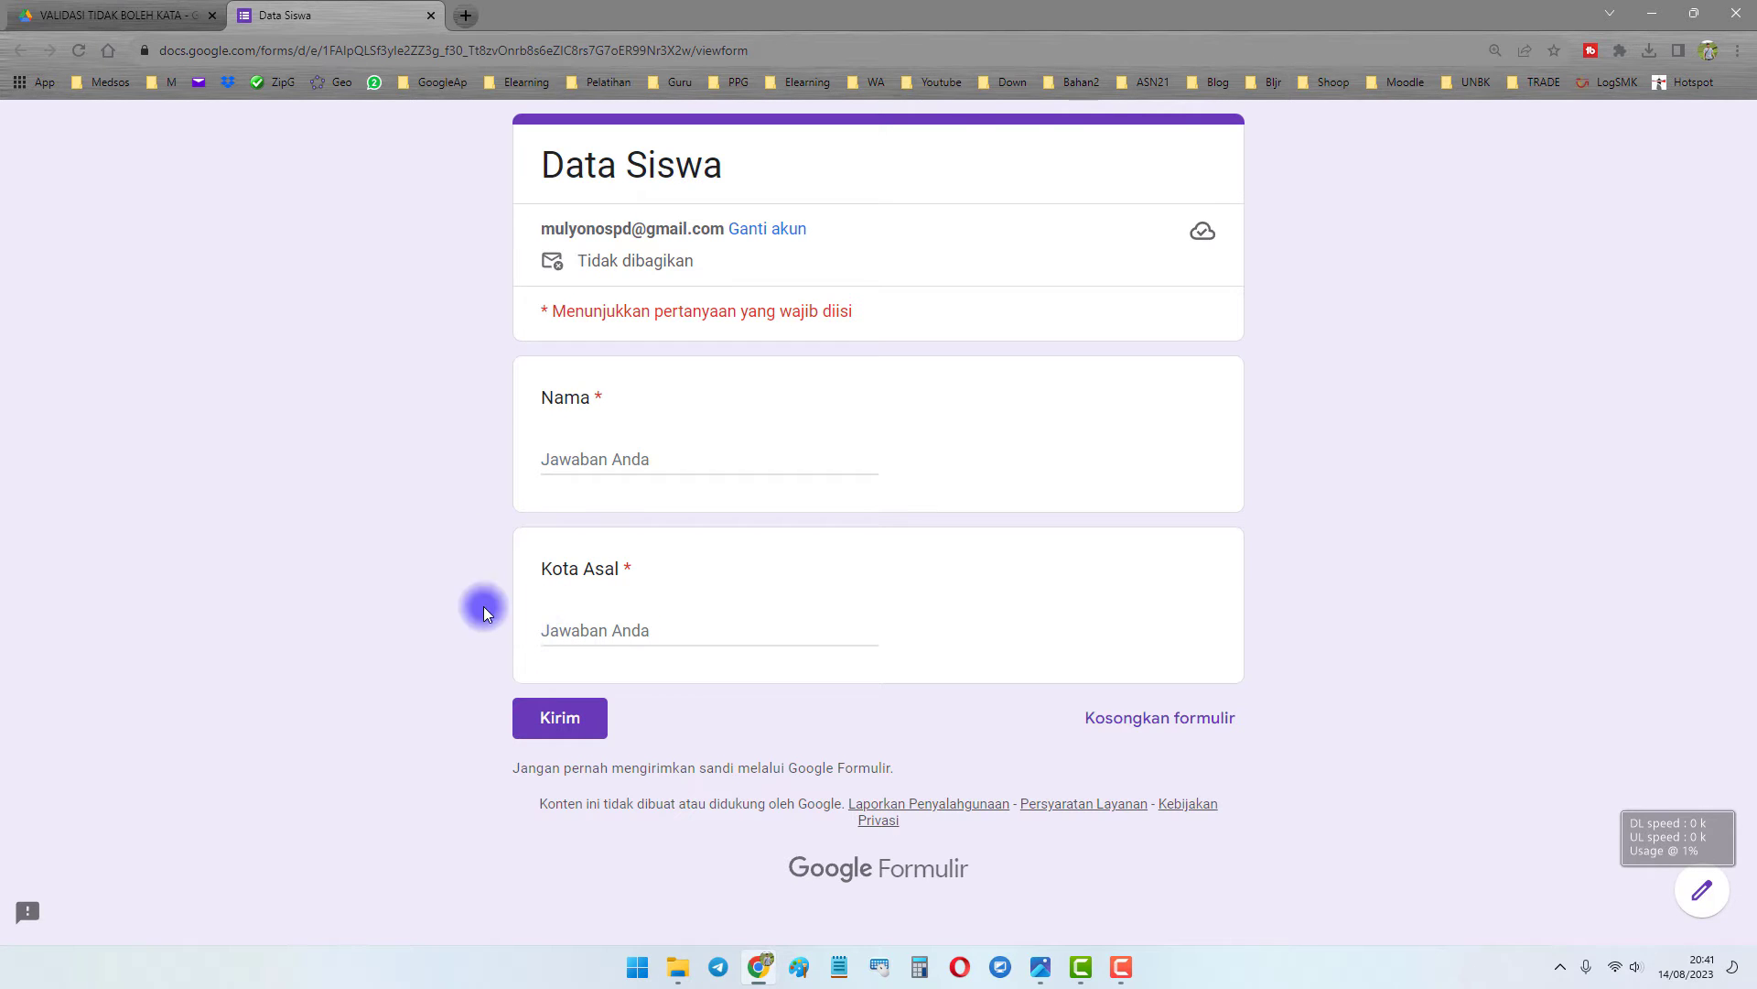
Fill in the Nama field of the Data Siswa form with the student's name in capitals.
left_click(571, 460)
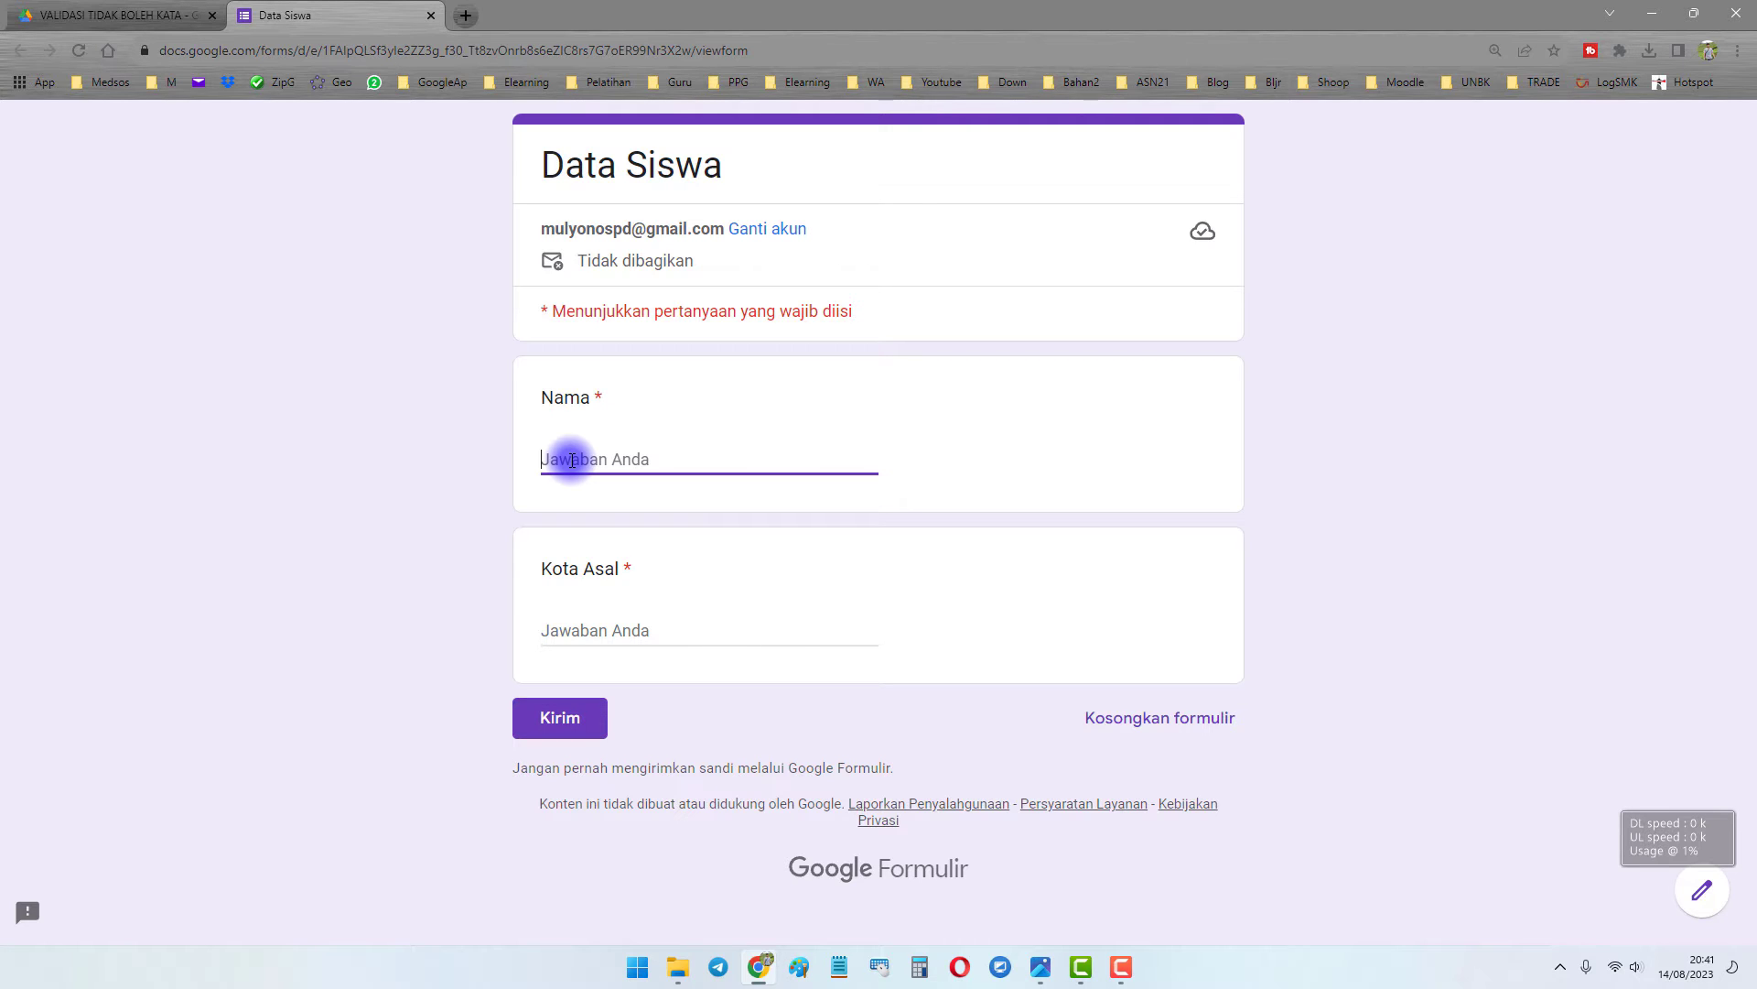
type("MUL")
key("BackSpace")
key("BackSpace")
key("BackSpace")
type("MU")
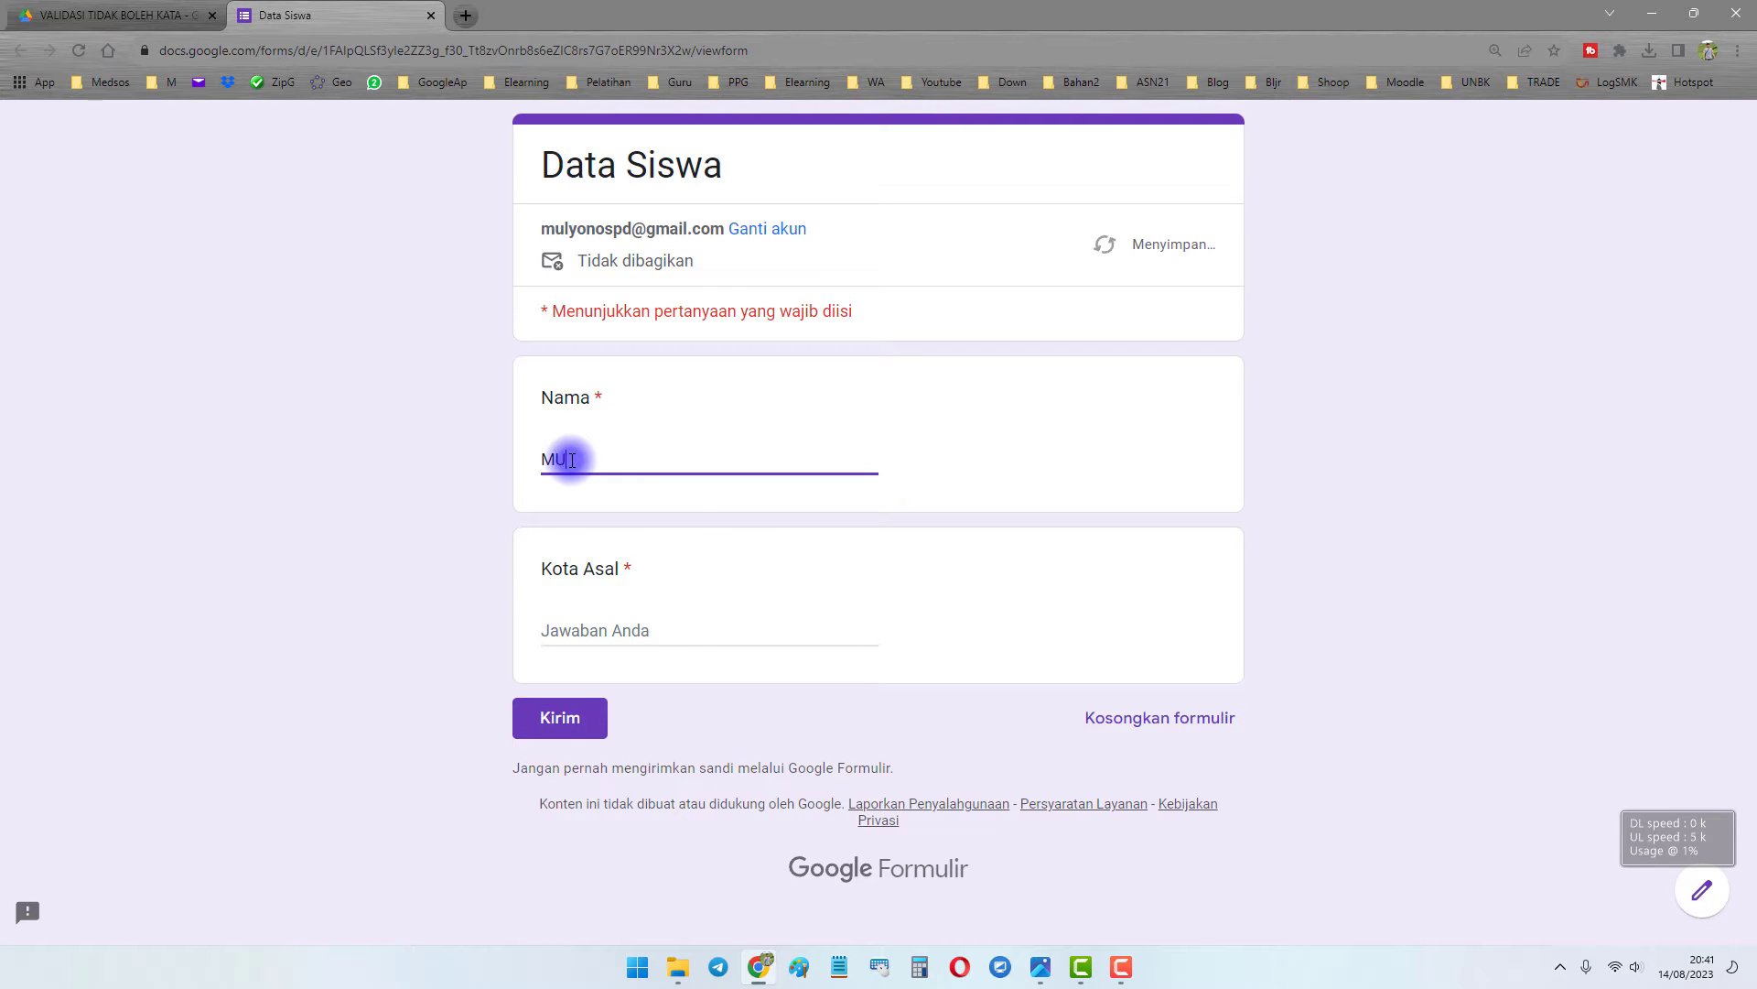
type("LYONO")
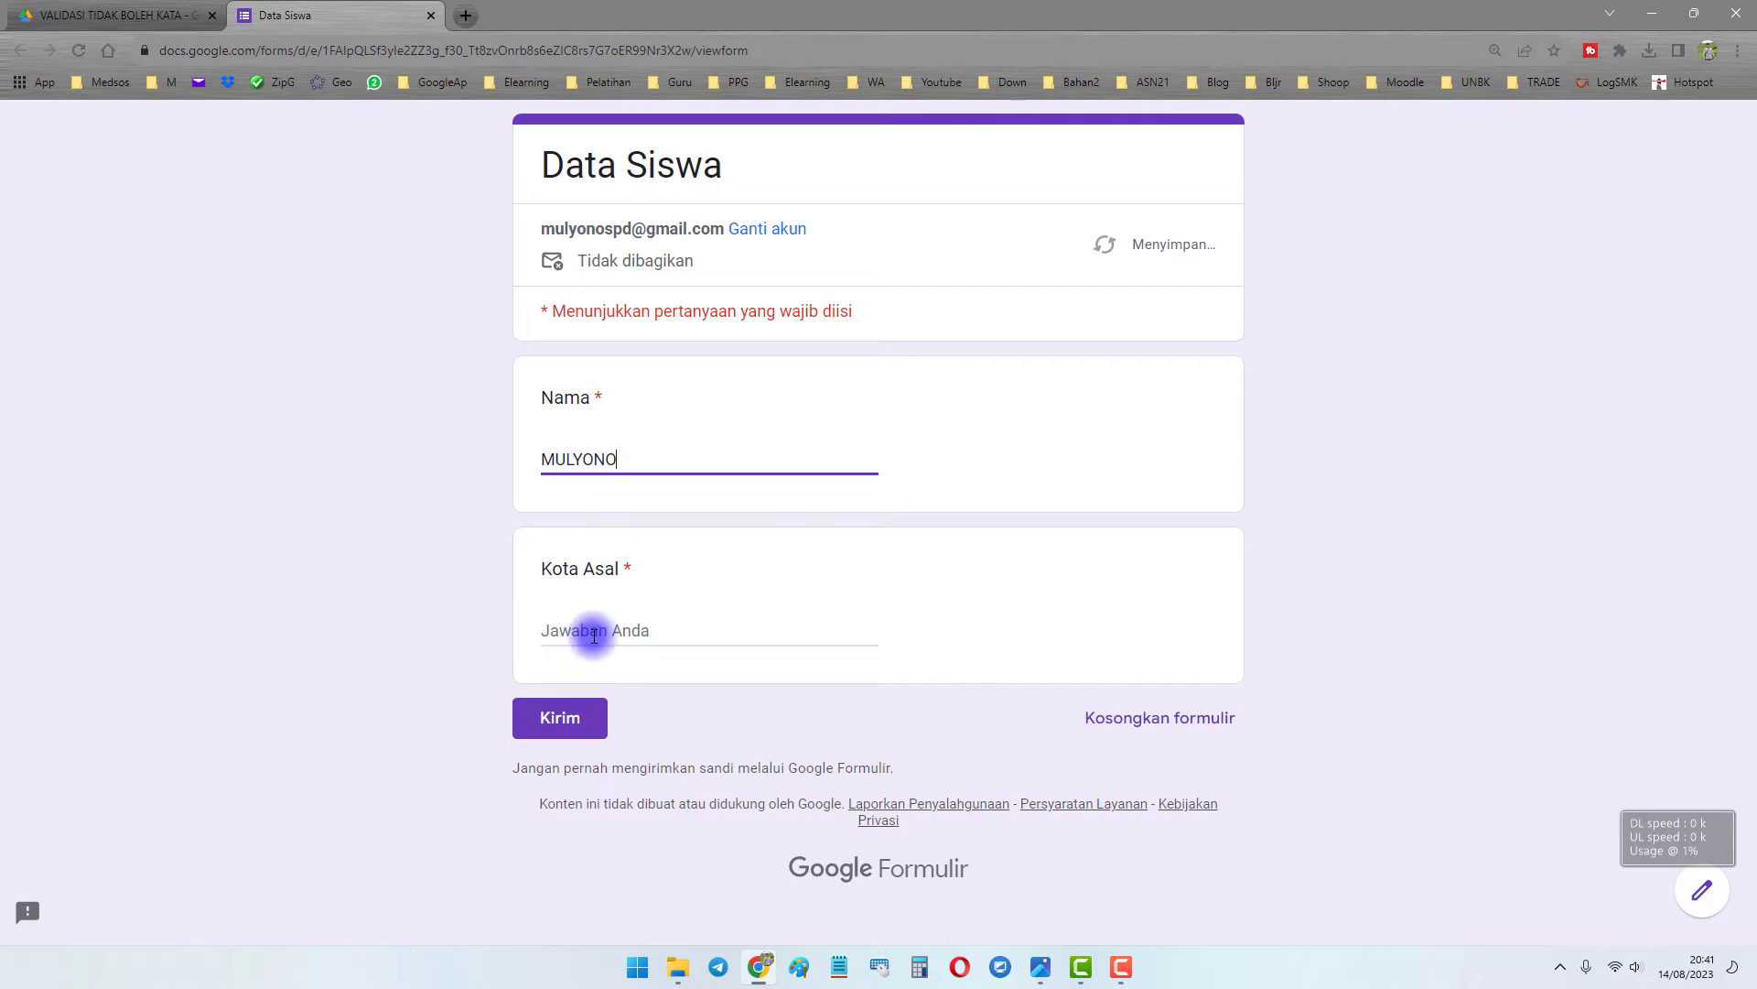
Enter KOTA BANYUMAS as the Kota Asal answer and try to submit the form.
left_click(594, 636)
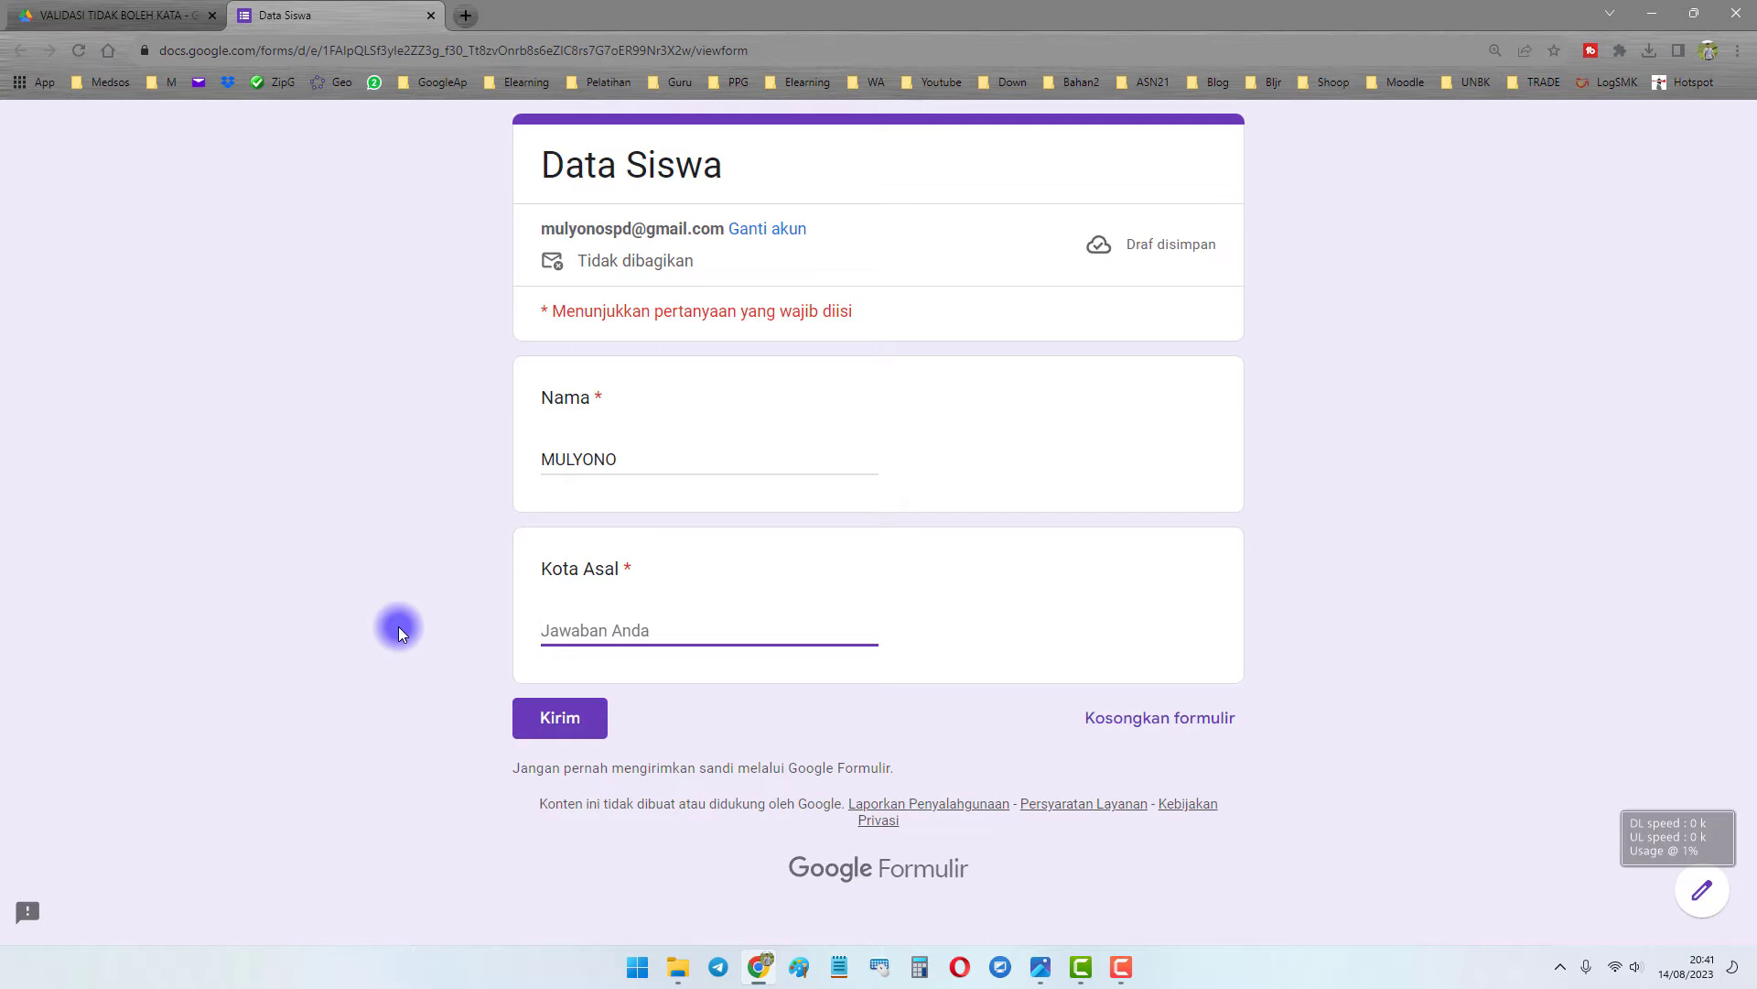
type("K")
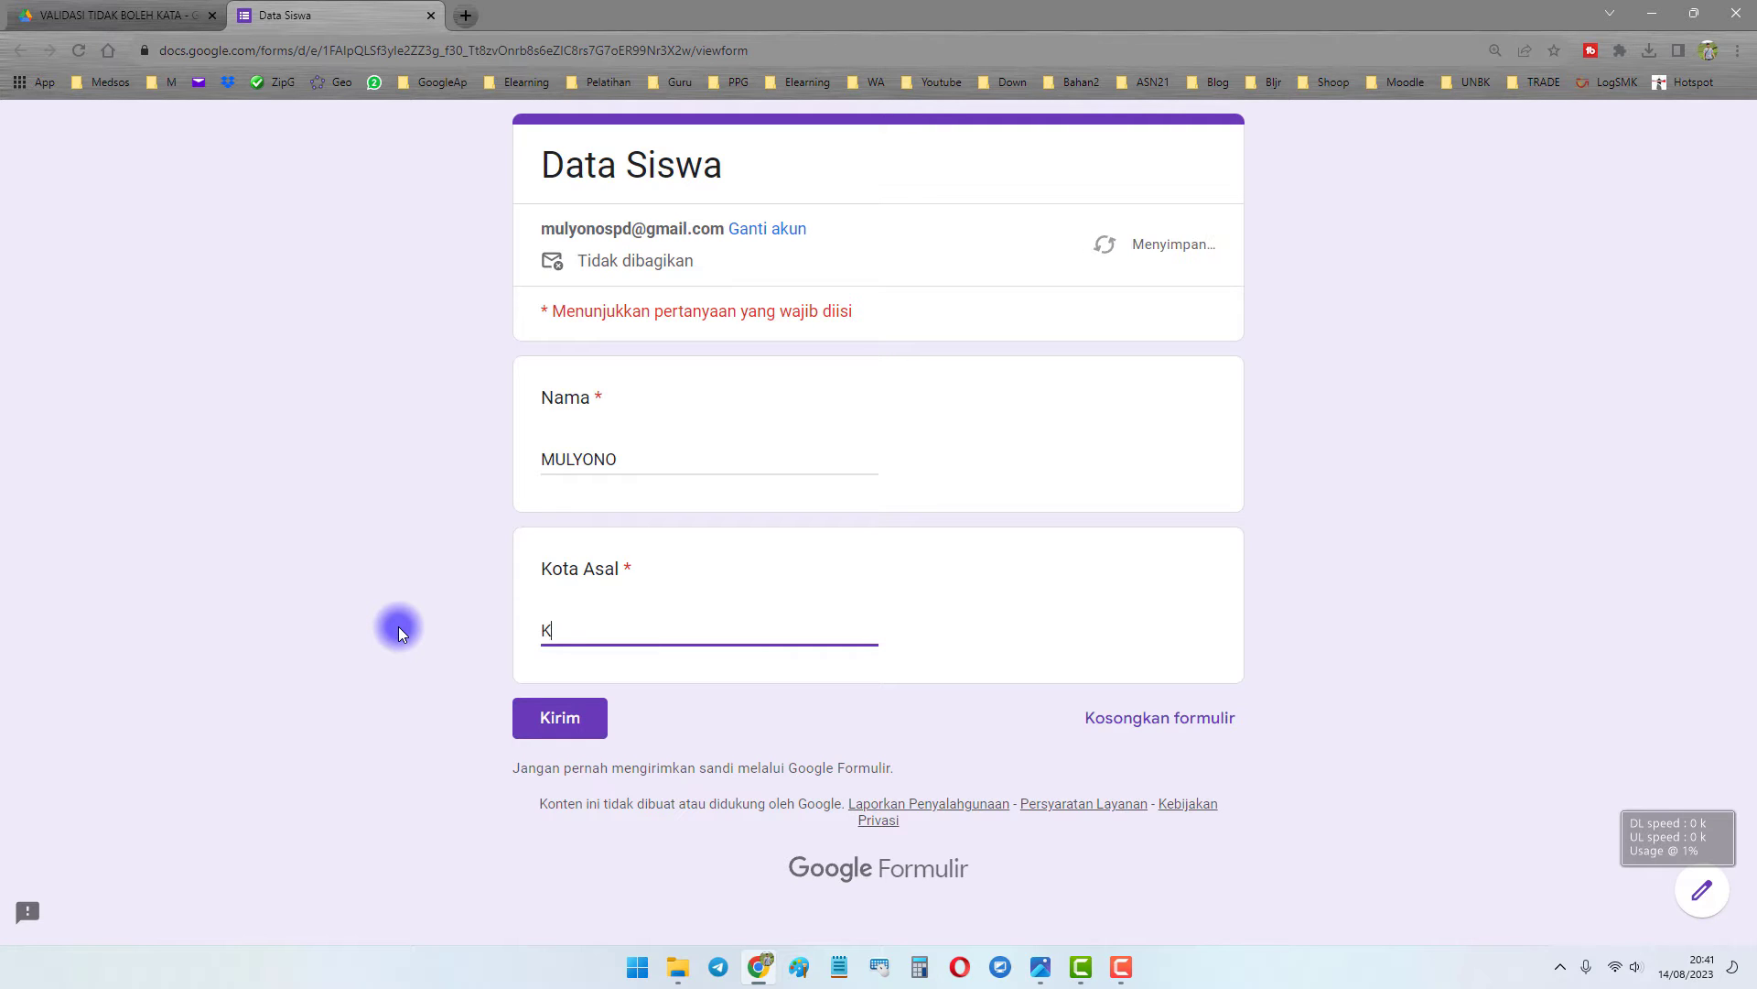
type("OTA BANYUMAS")
left_click(593, 719)
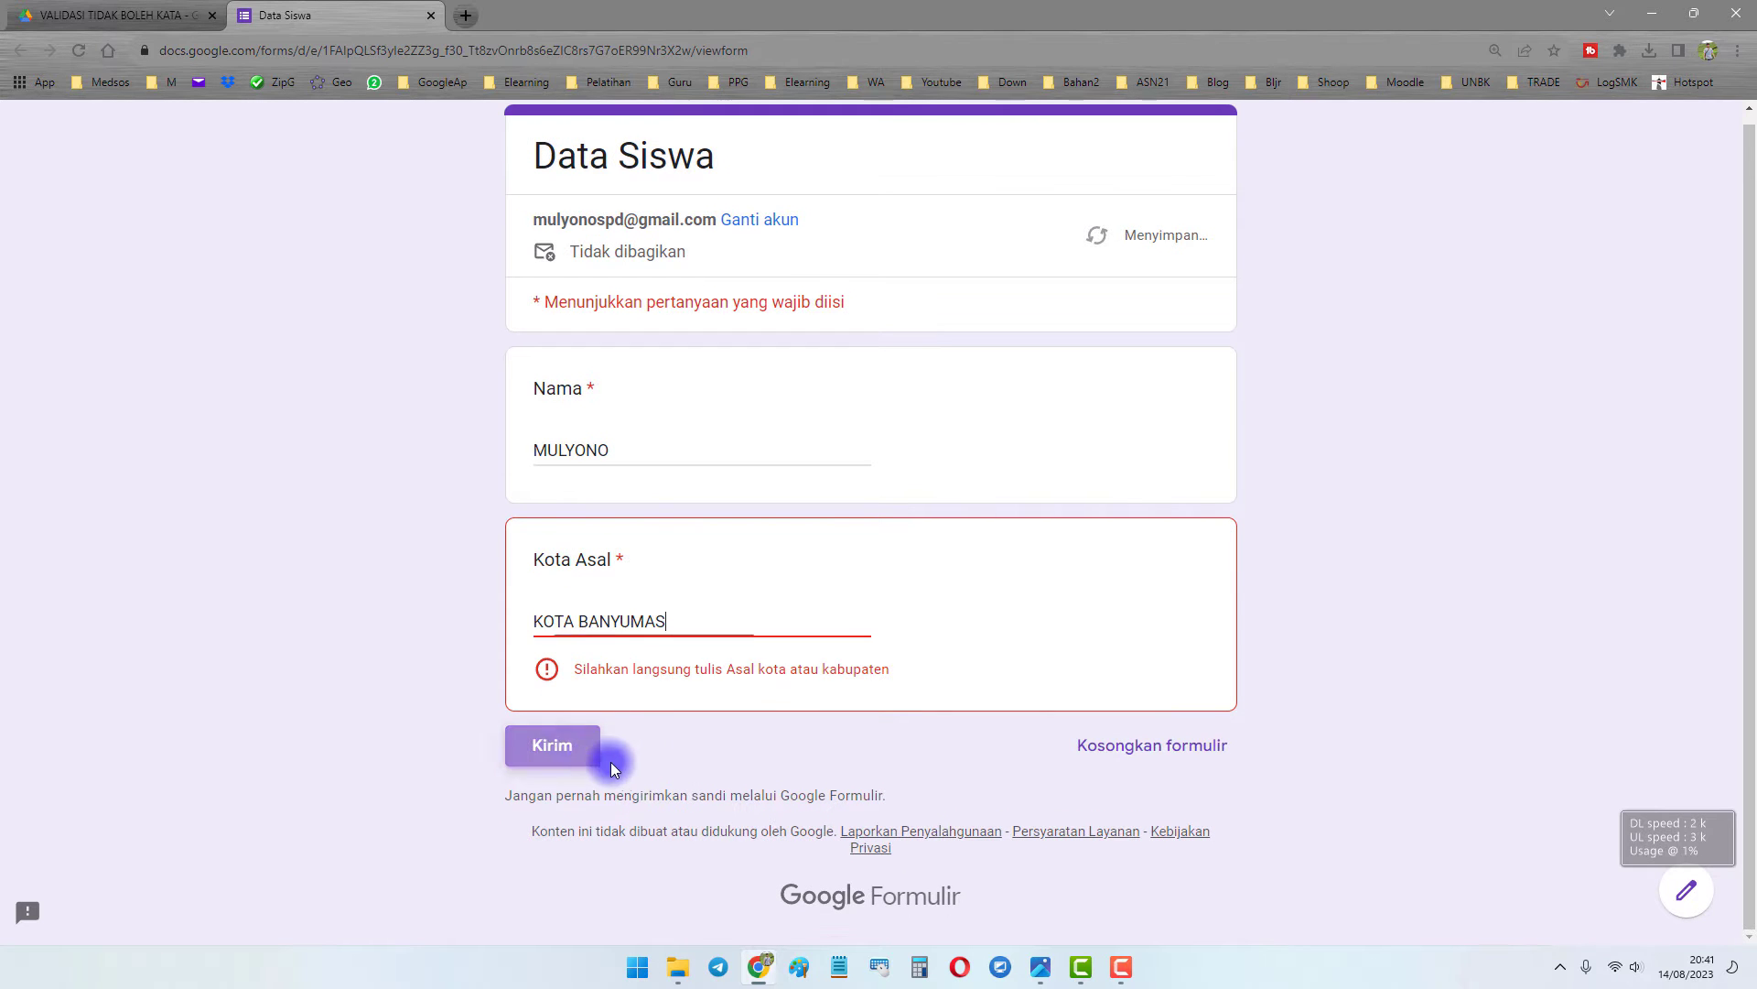
left_click(608, 761)
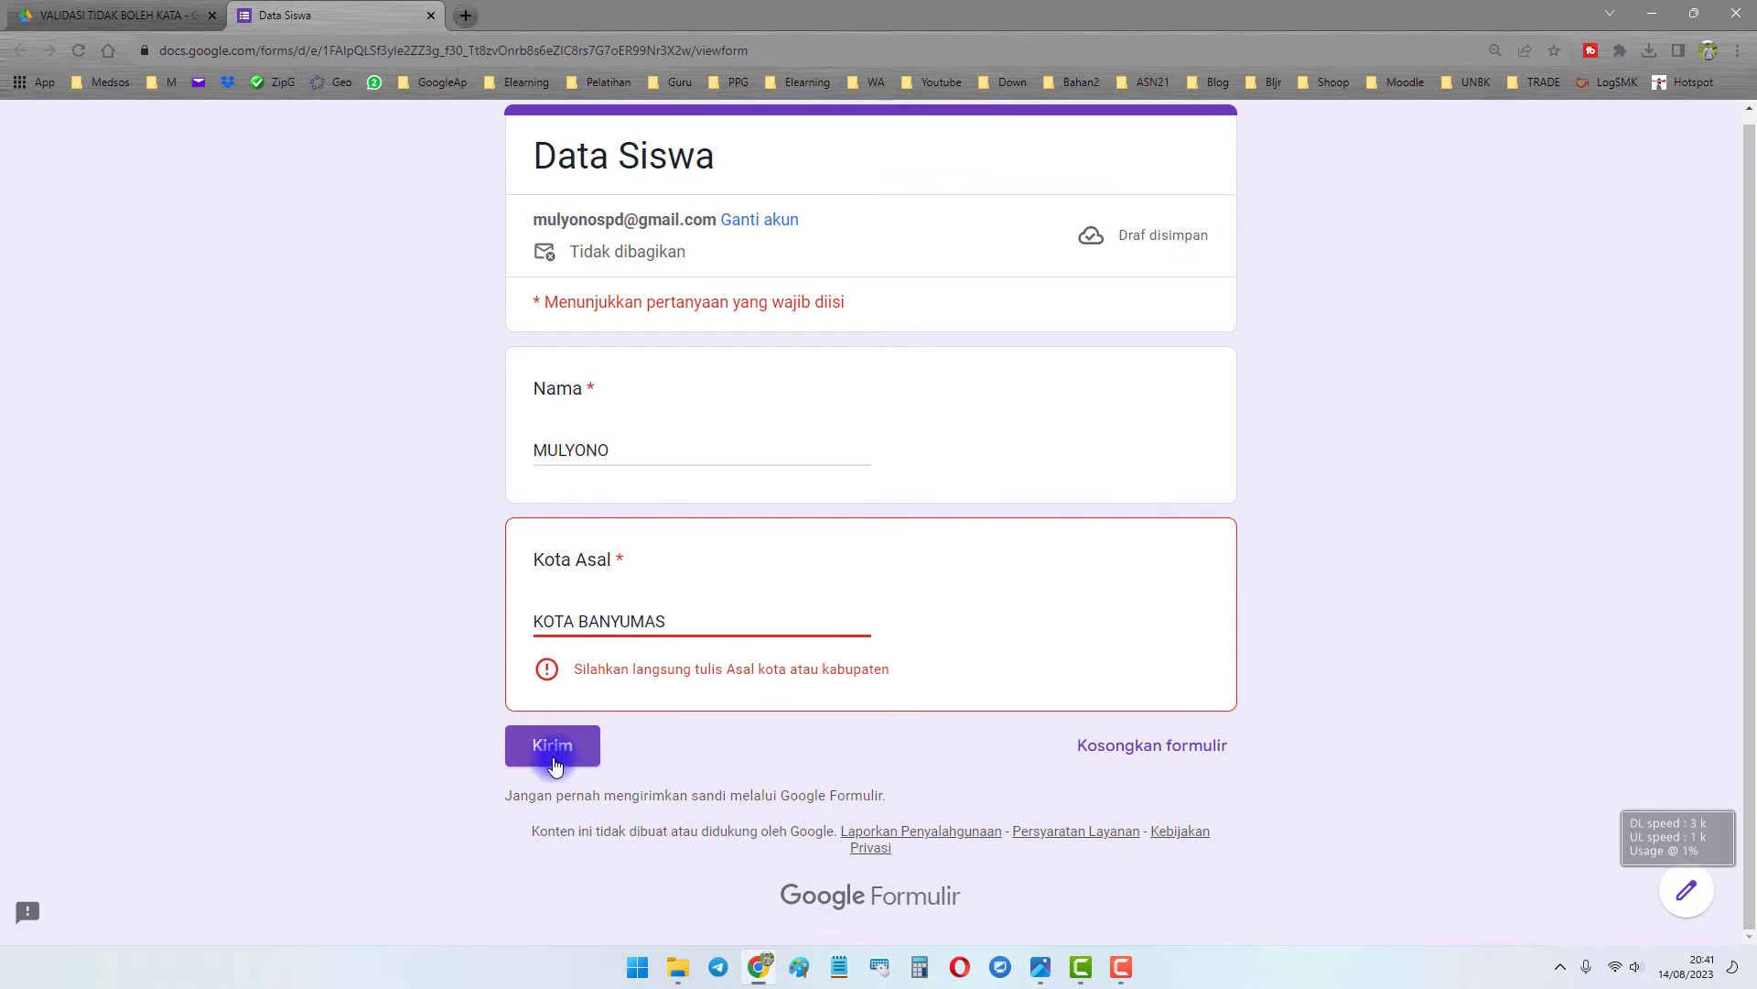
Replace the word KOTA in the Kota Asal answer with KAB and try to submit the form.
triple_click(554, 618)
left_click(557, 620)
triple_click(559, 622)
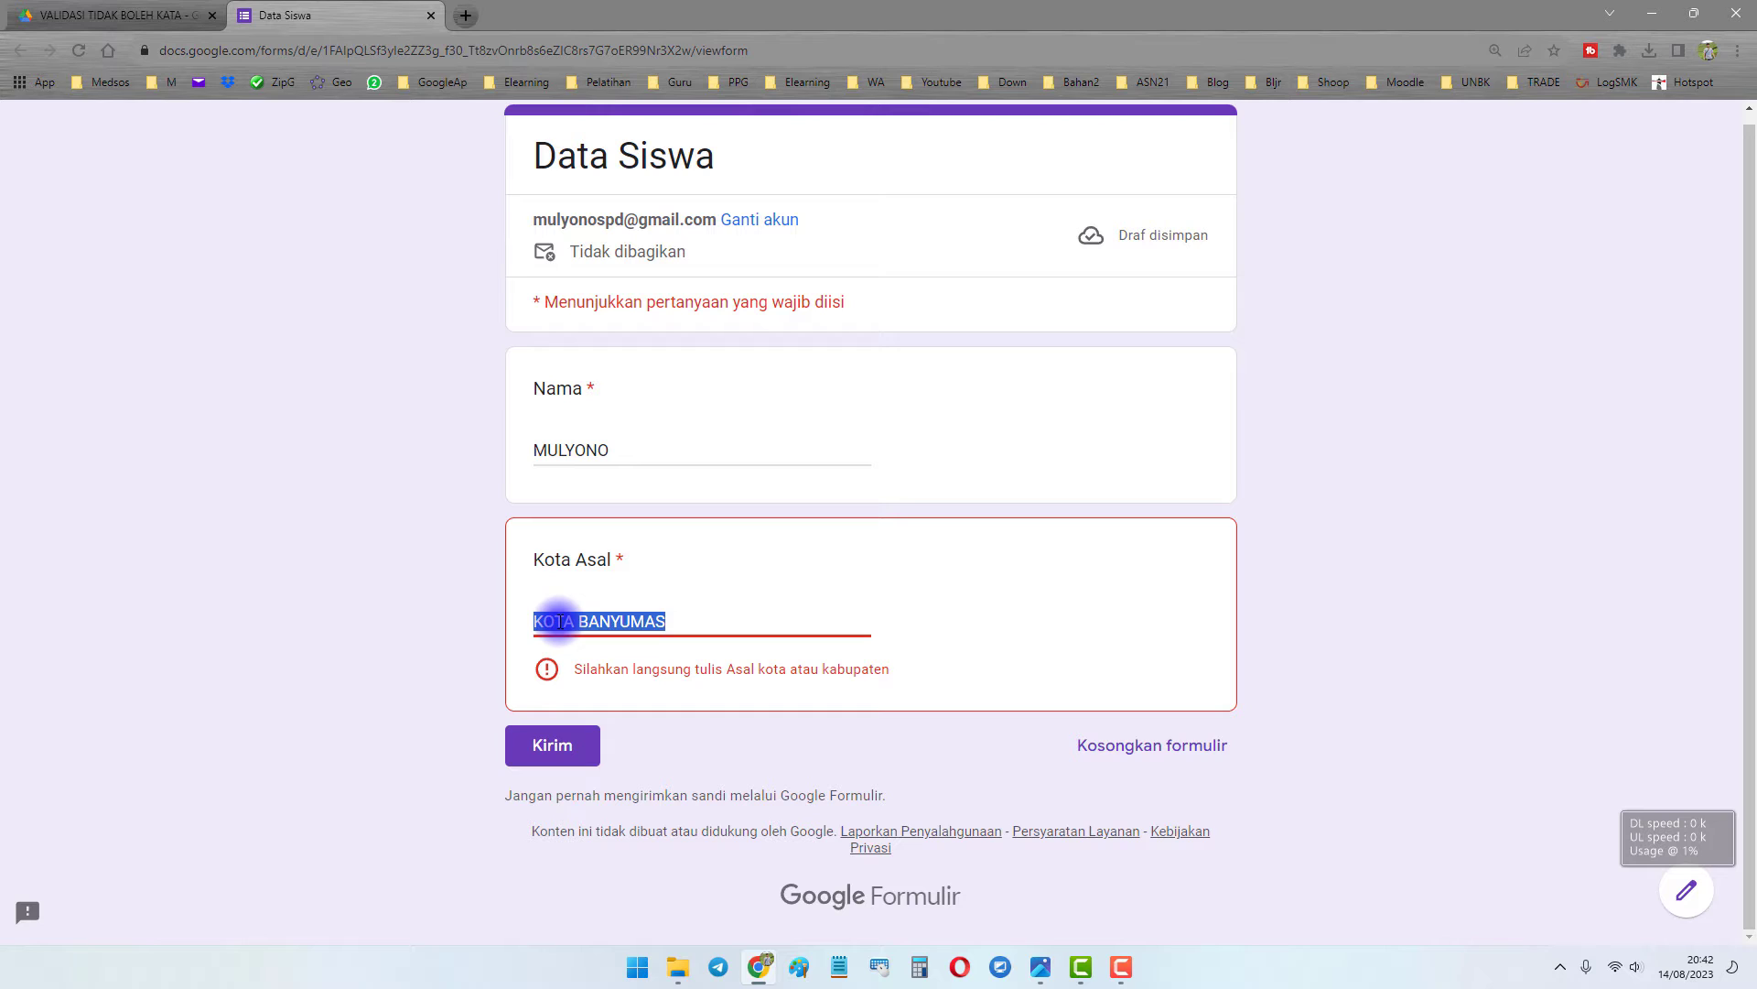
double_click(558, 622)
type("KAB")
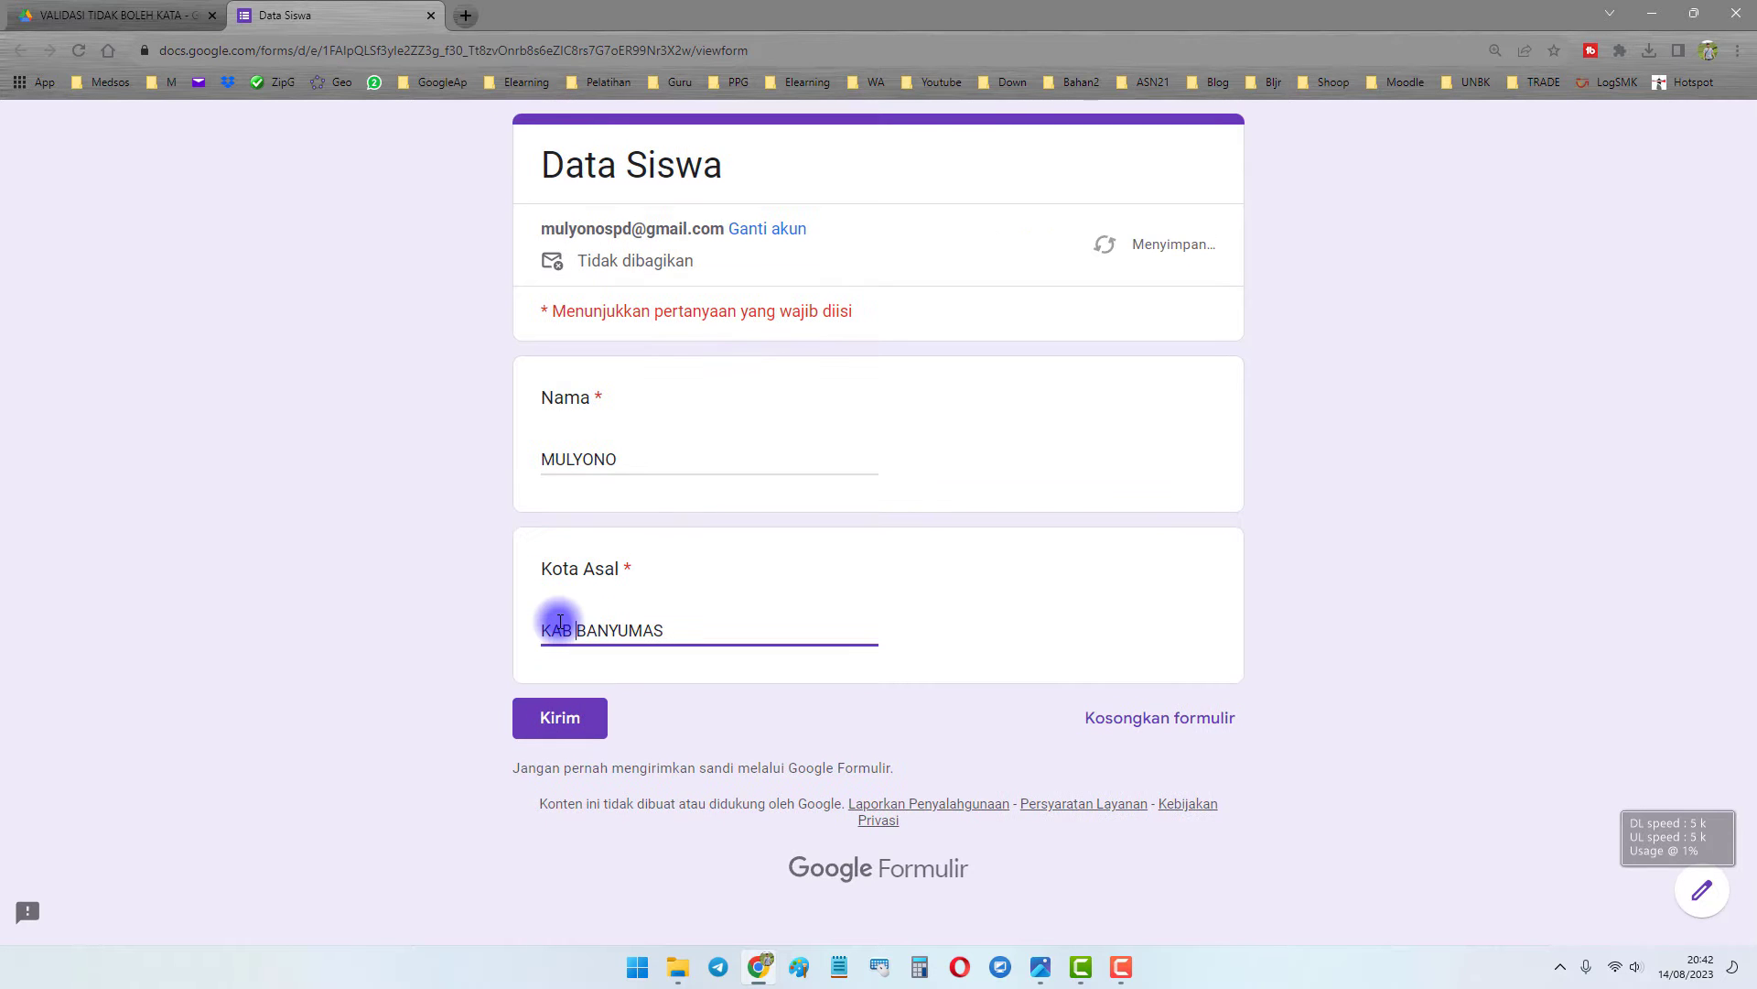
left_click(560, 718)
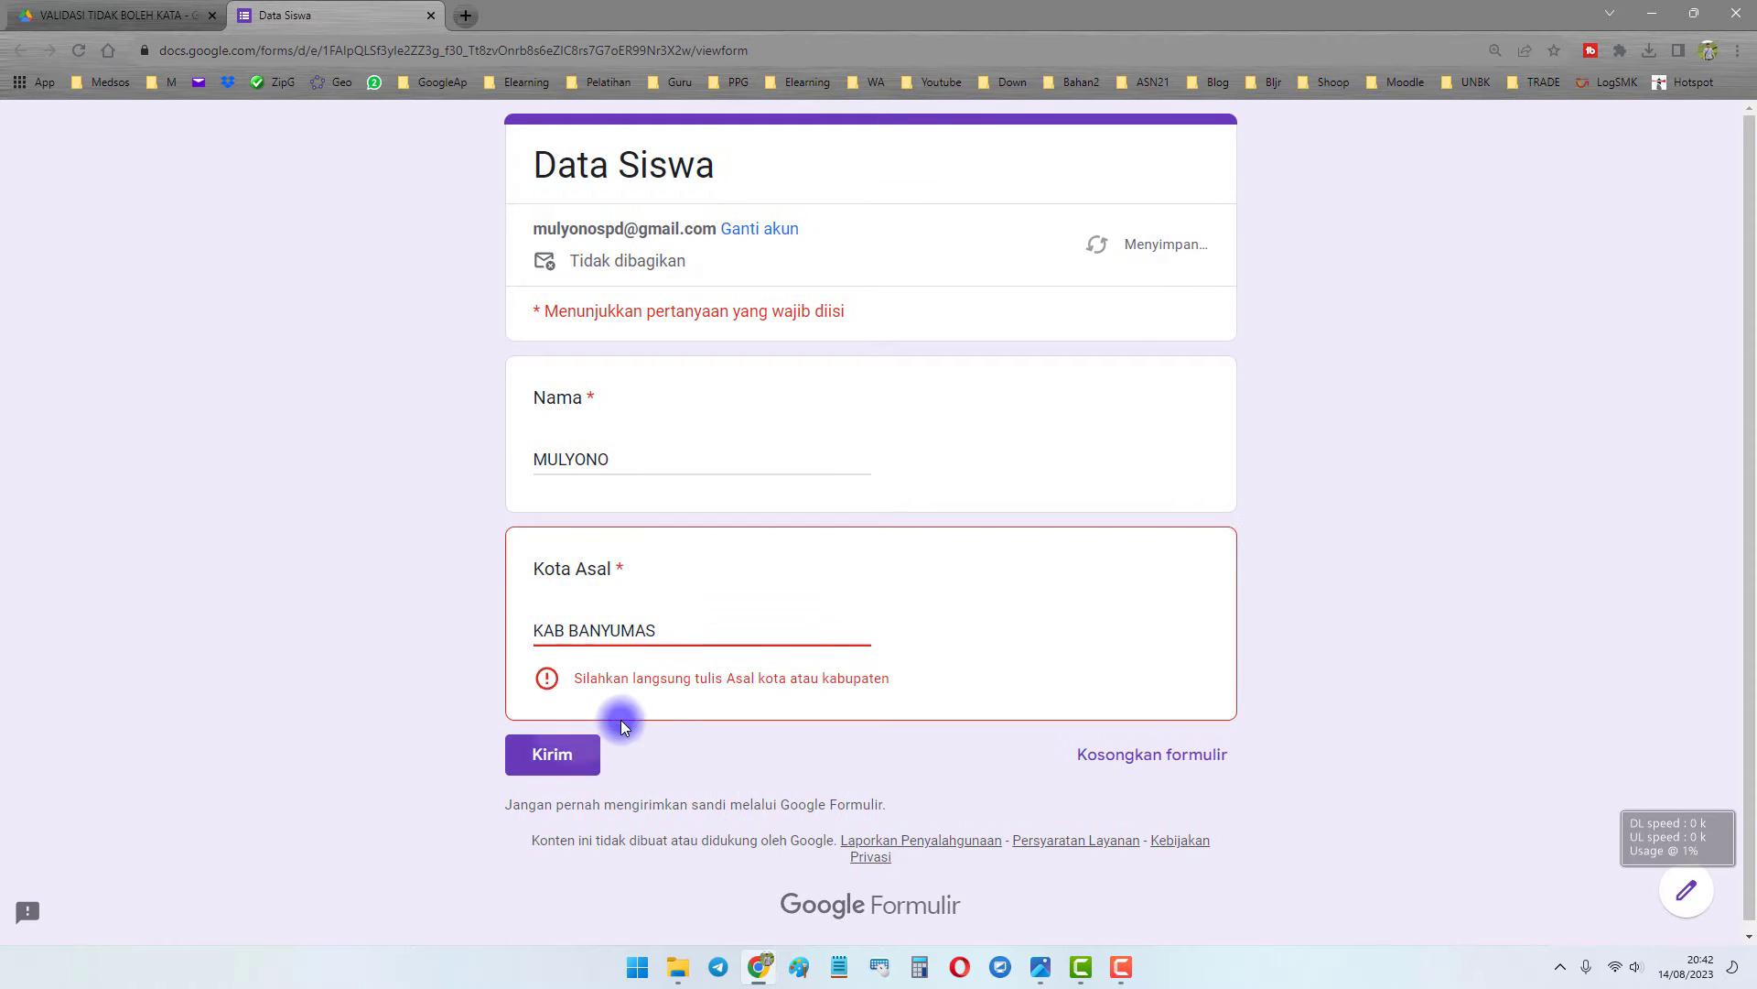
Change the Kota Asal answer to KABUPATEN BANYUMAS and try to submit the form.
double_click(553, 628)
type("KABUPATE")
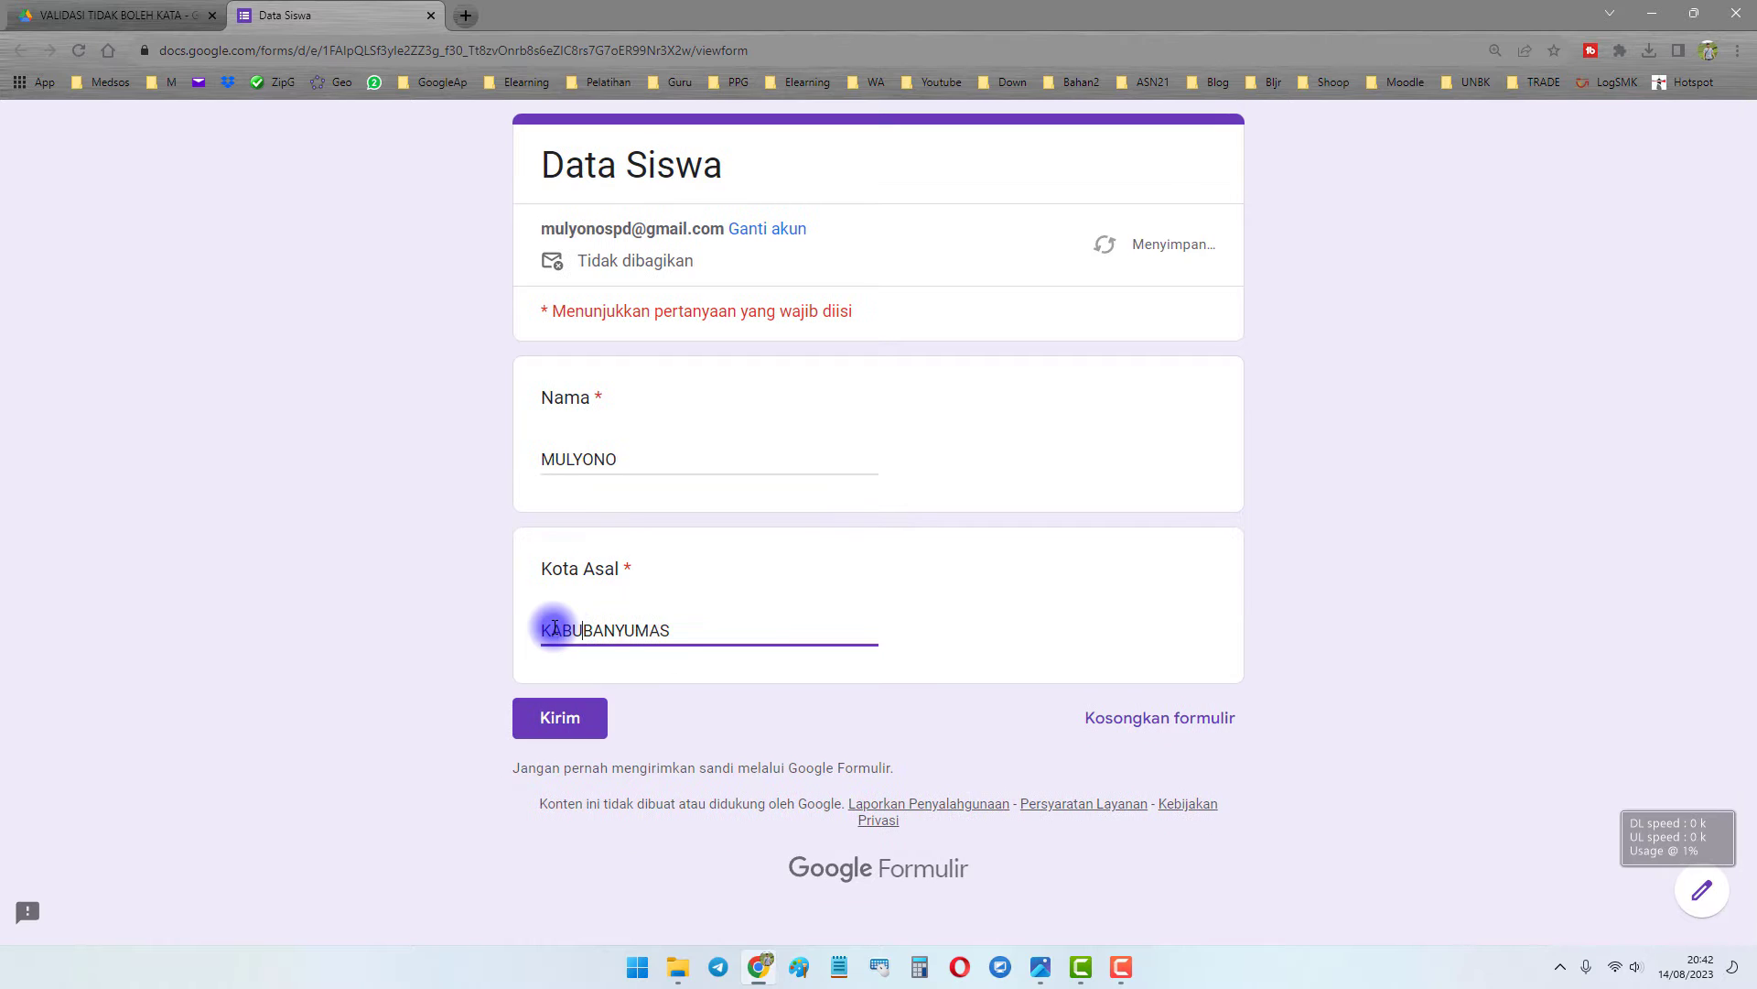
type("N")
left_click(560, 717)
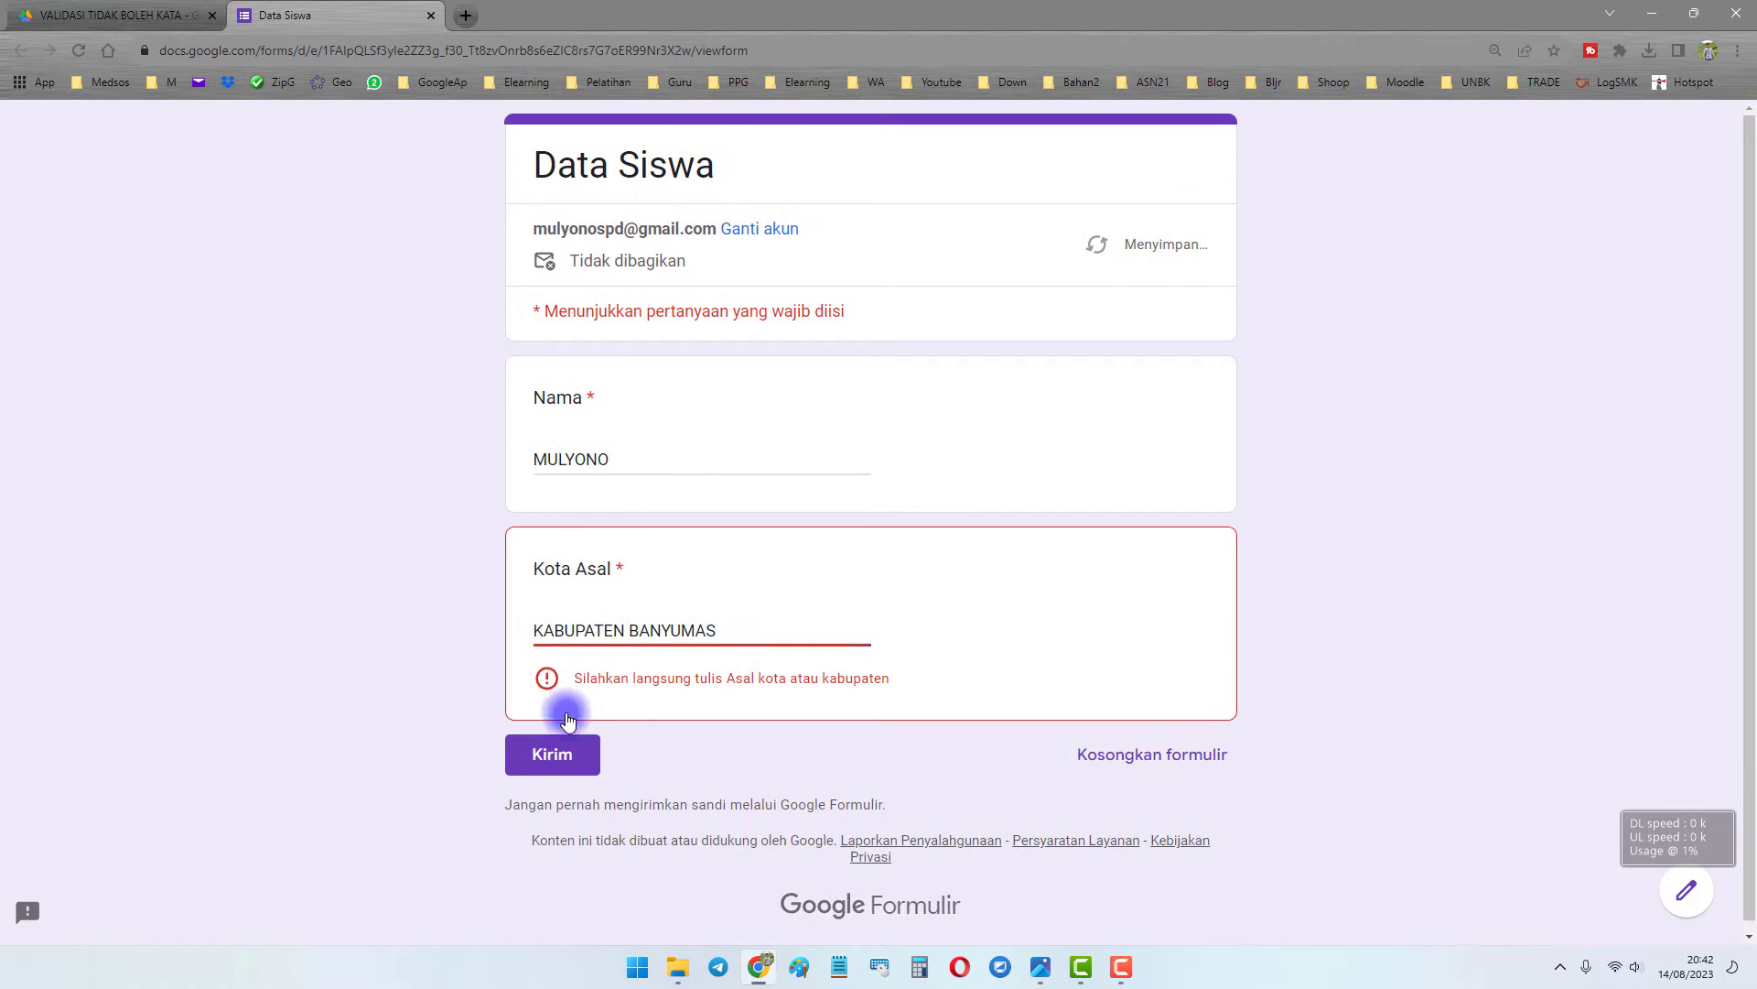
Replace KABUPATEN in the Kota Asal answer with Kota in mixed case and try to submit the form.
double_click(586, 628)
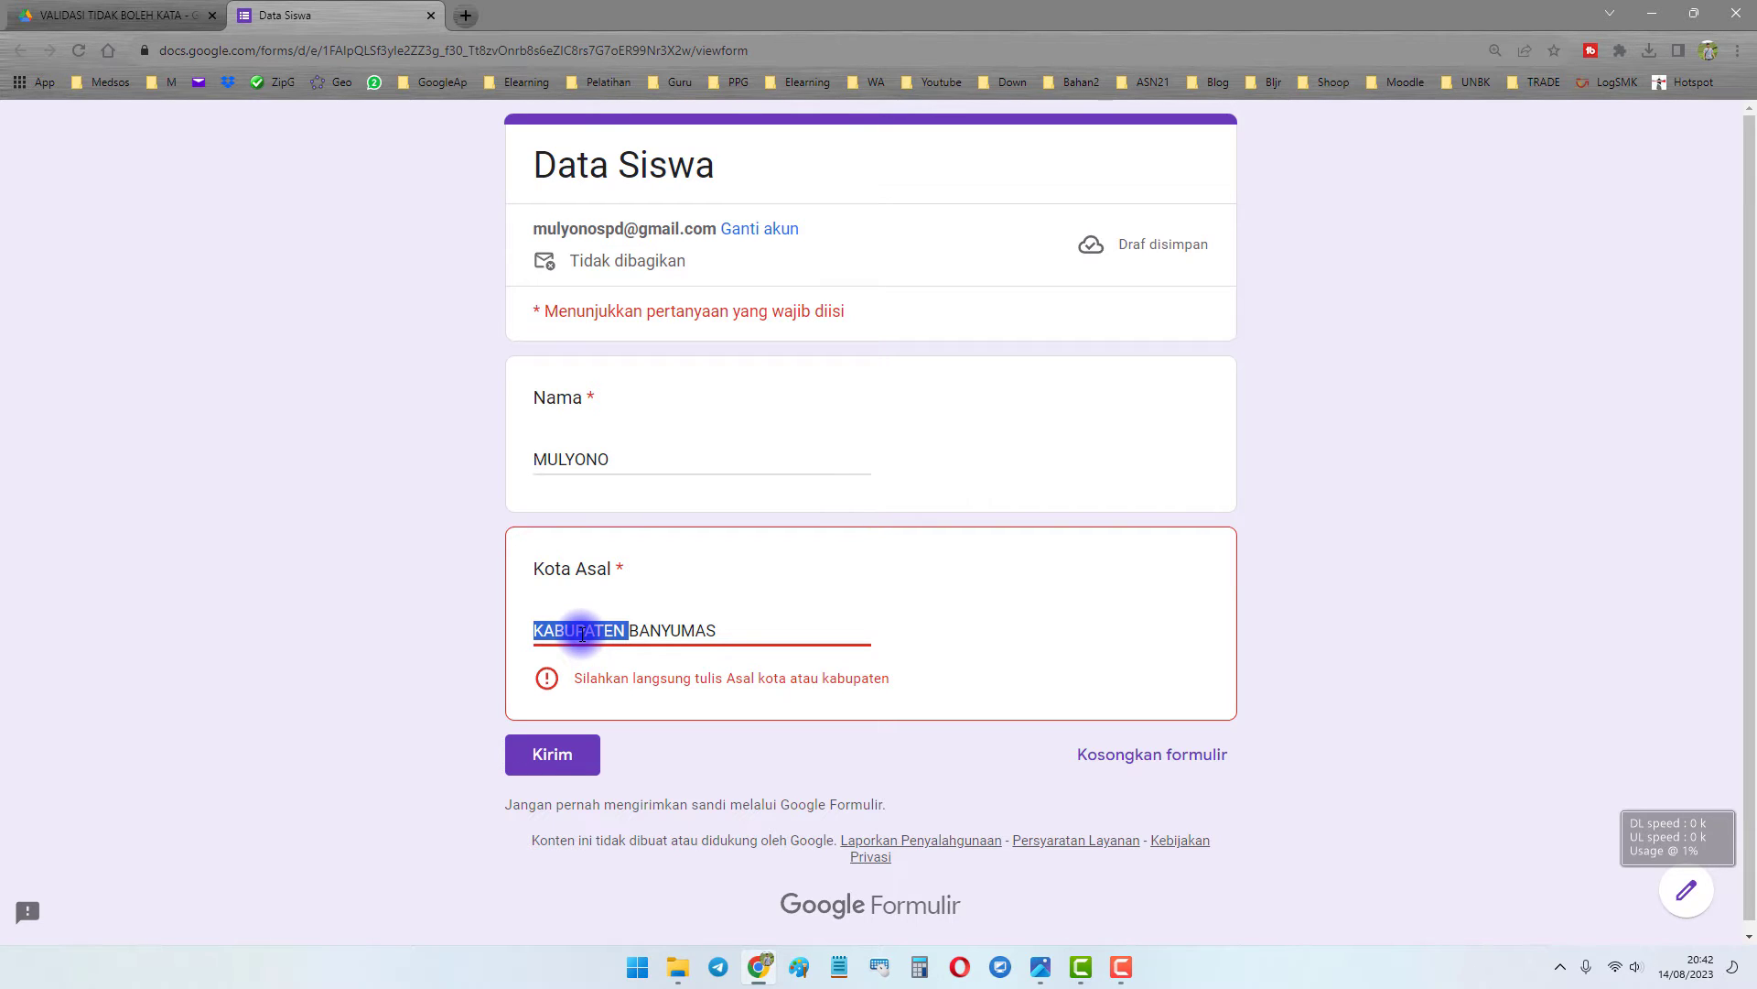
type("KOTA")
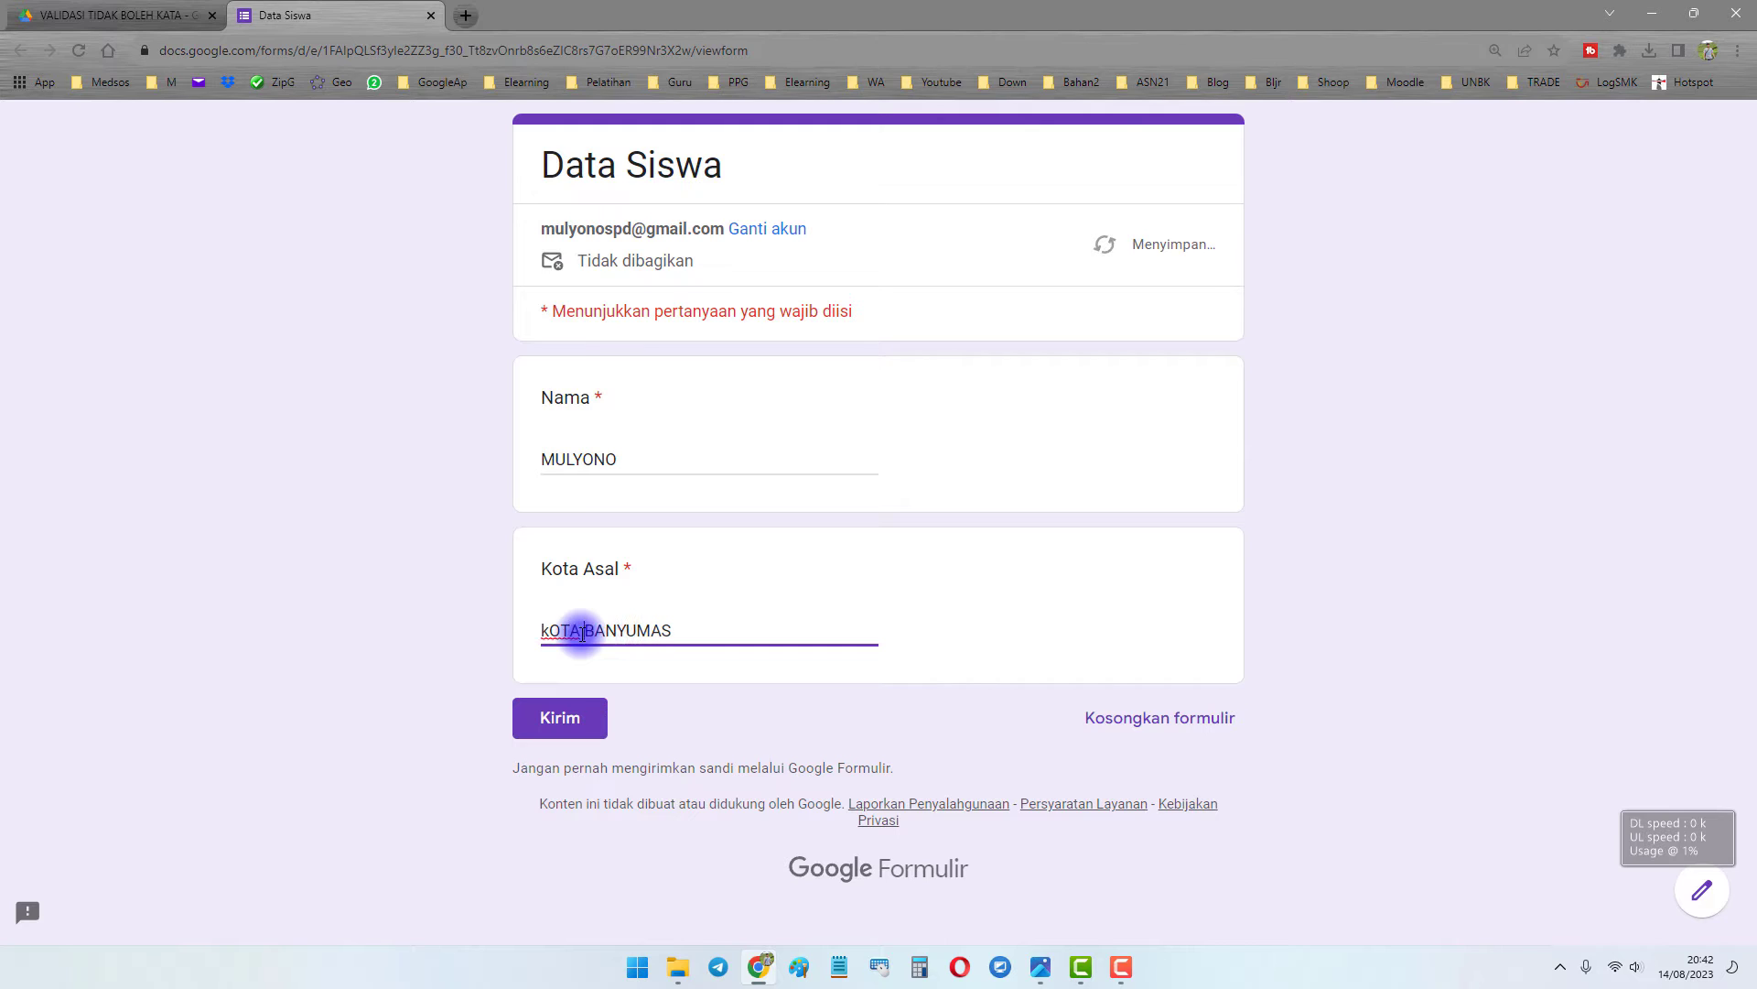
double_click(582, 632)
type("Kota")
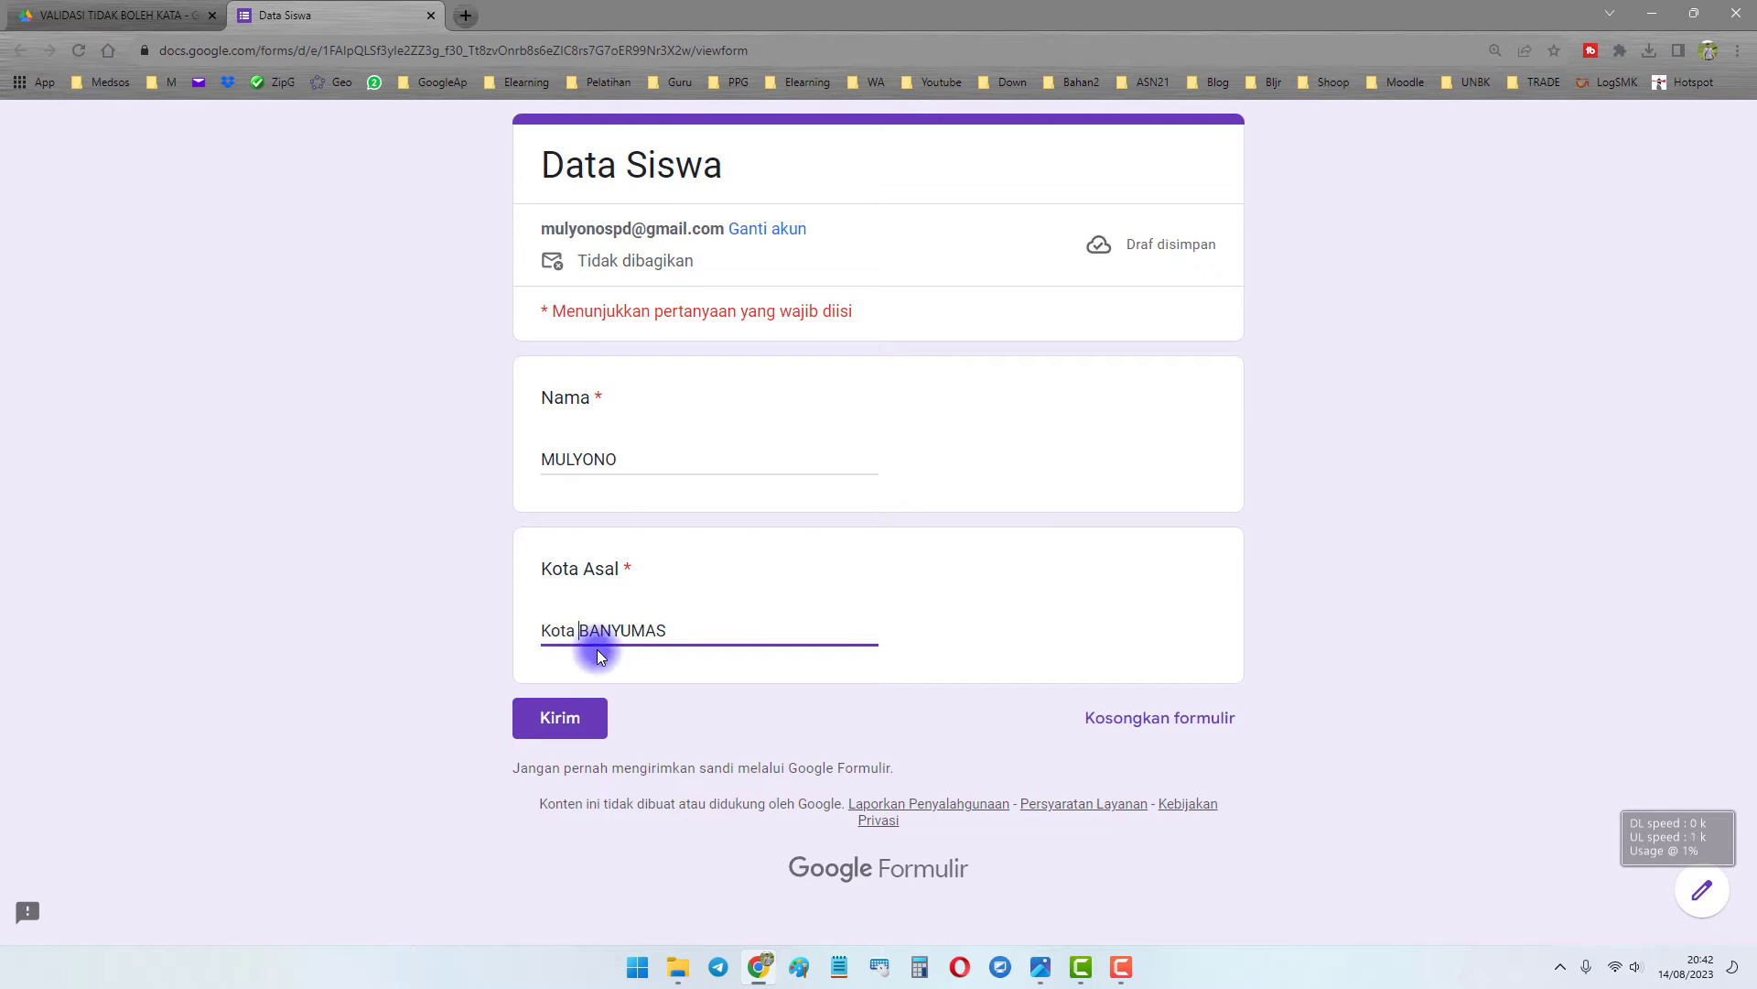
left_click(569, 717)
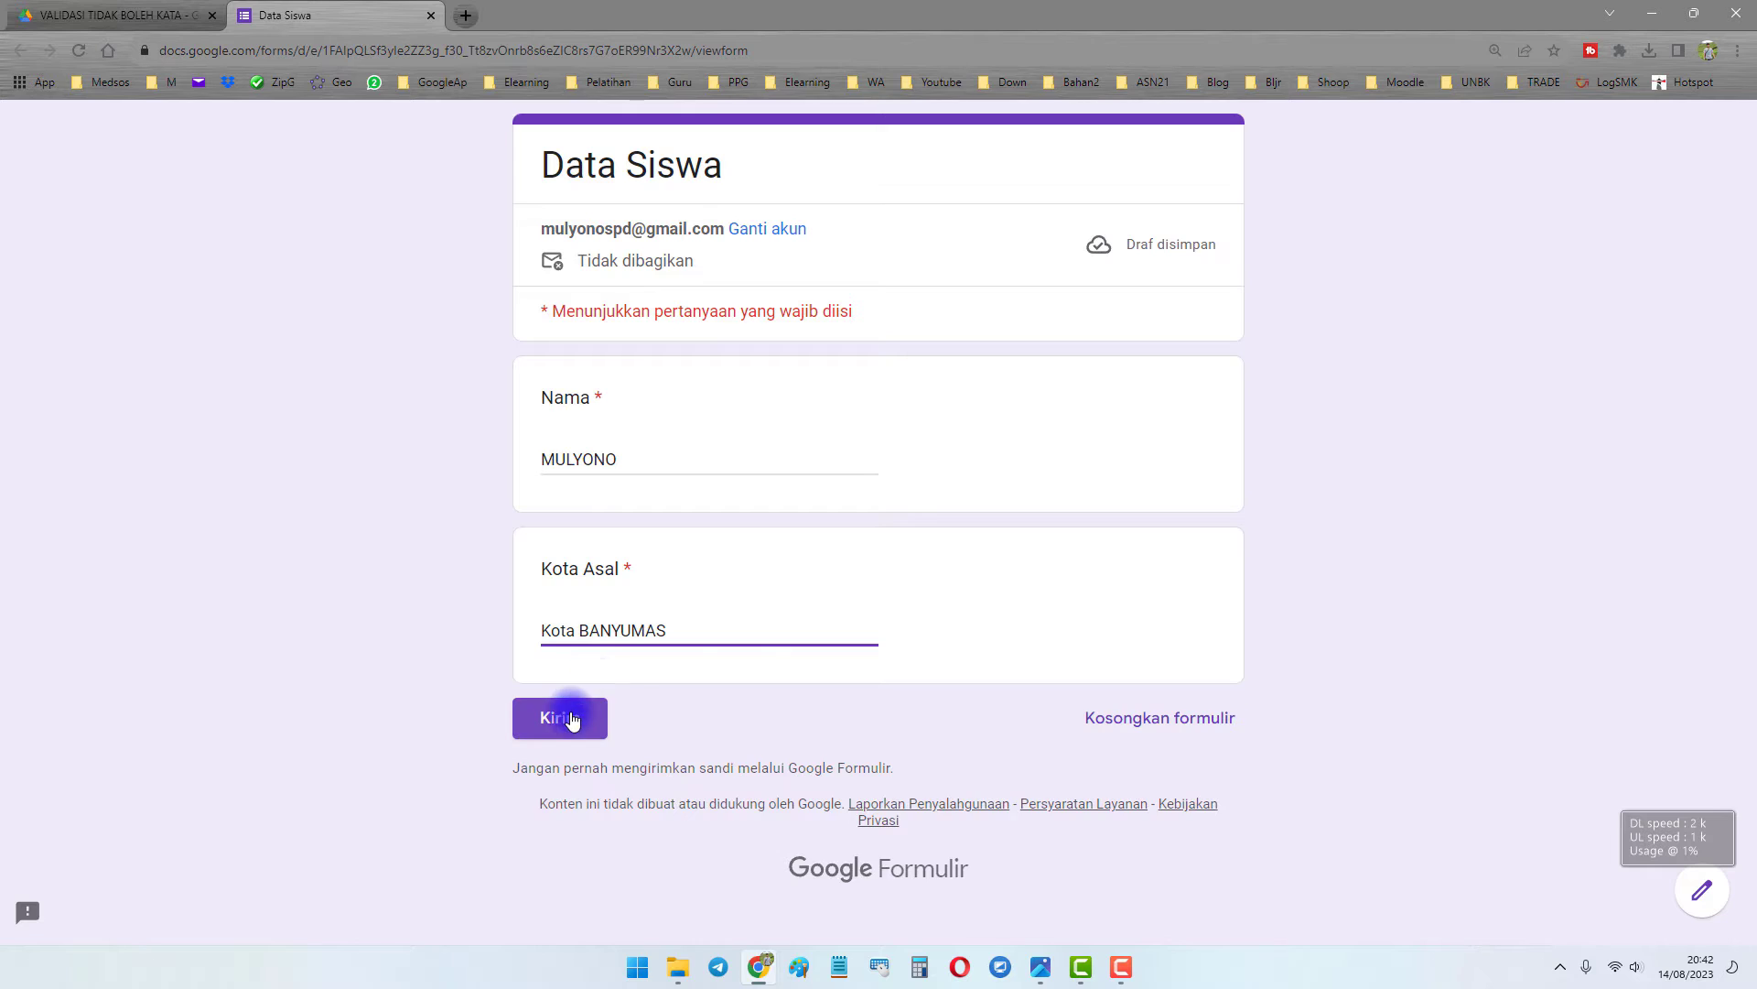
Remove the word Kota from the Kota Asal answer, leaving only BANYUMAS, and submit the form.
double_click(550, 630)
key("BackSpace")
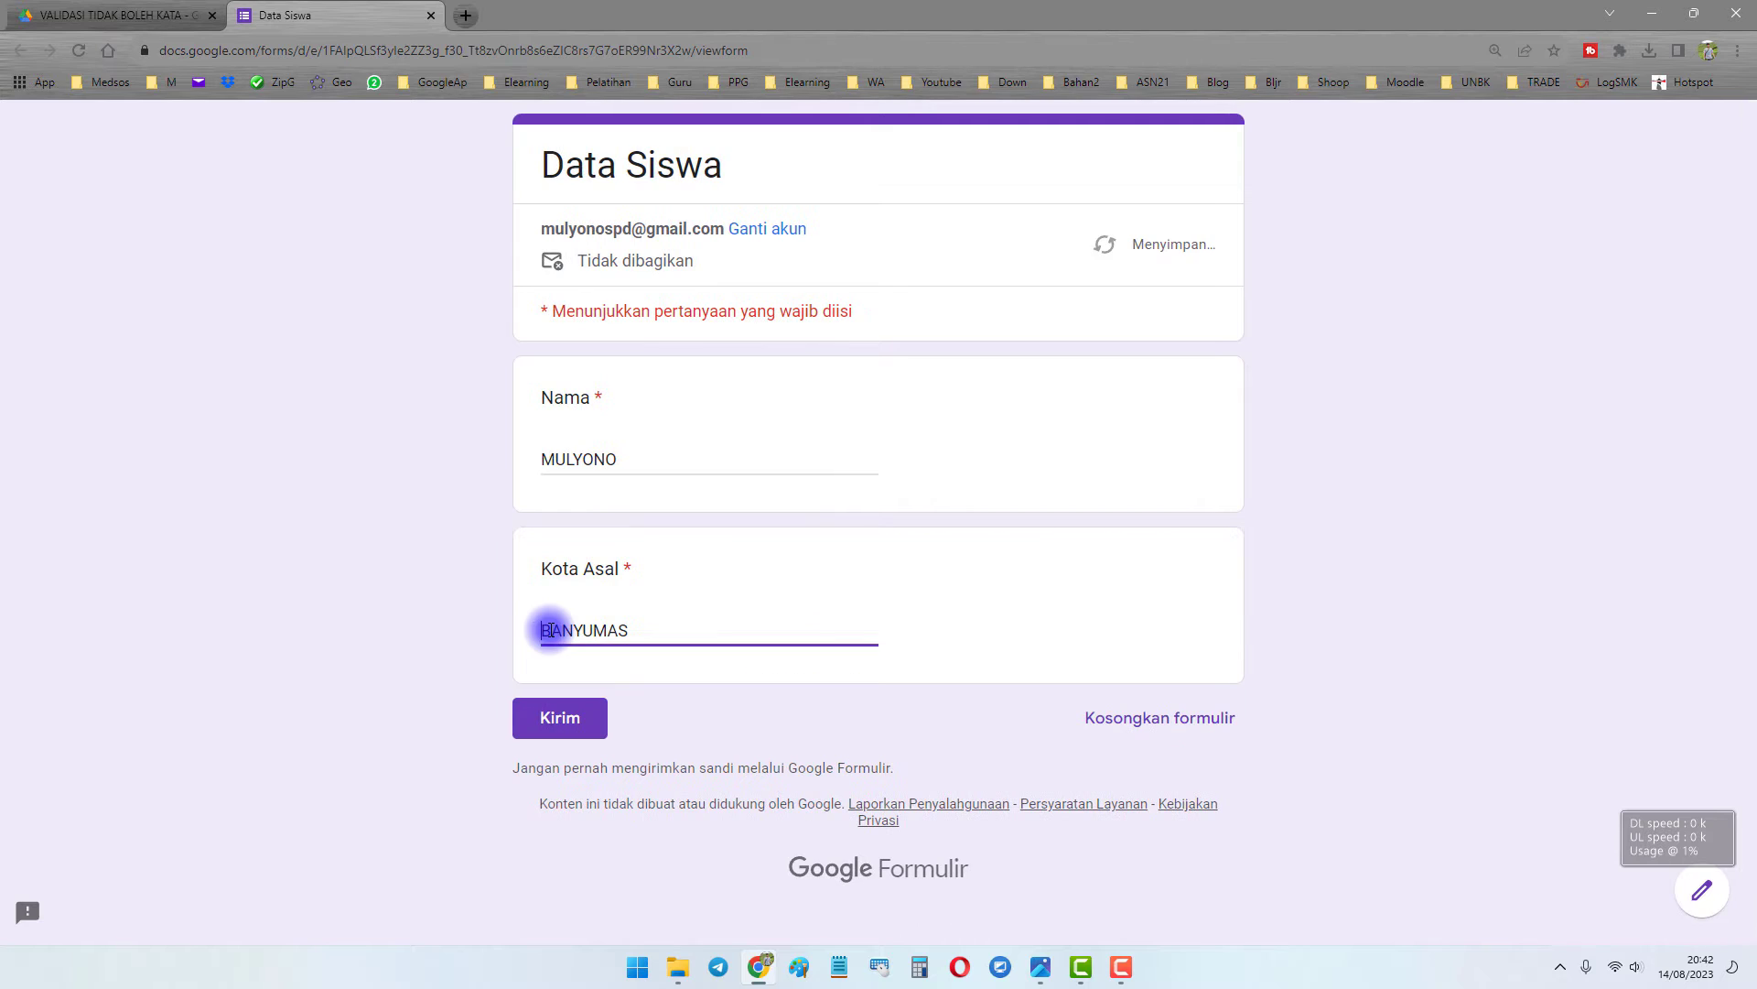
left_click_drag(552, 569, 635, 564)
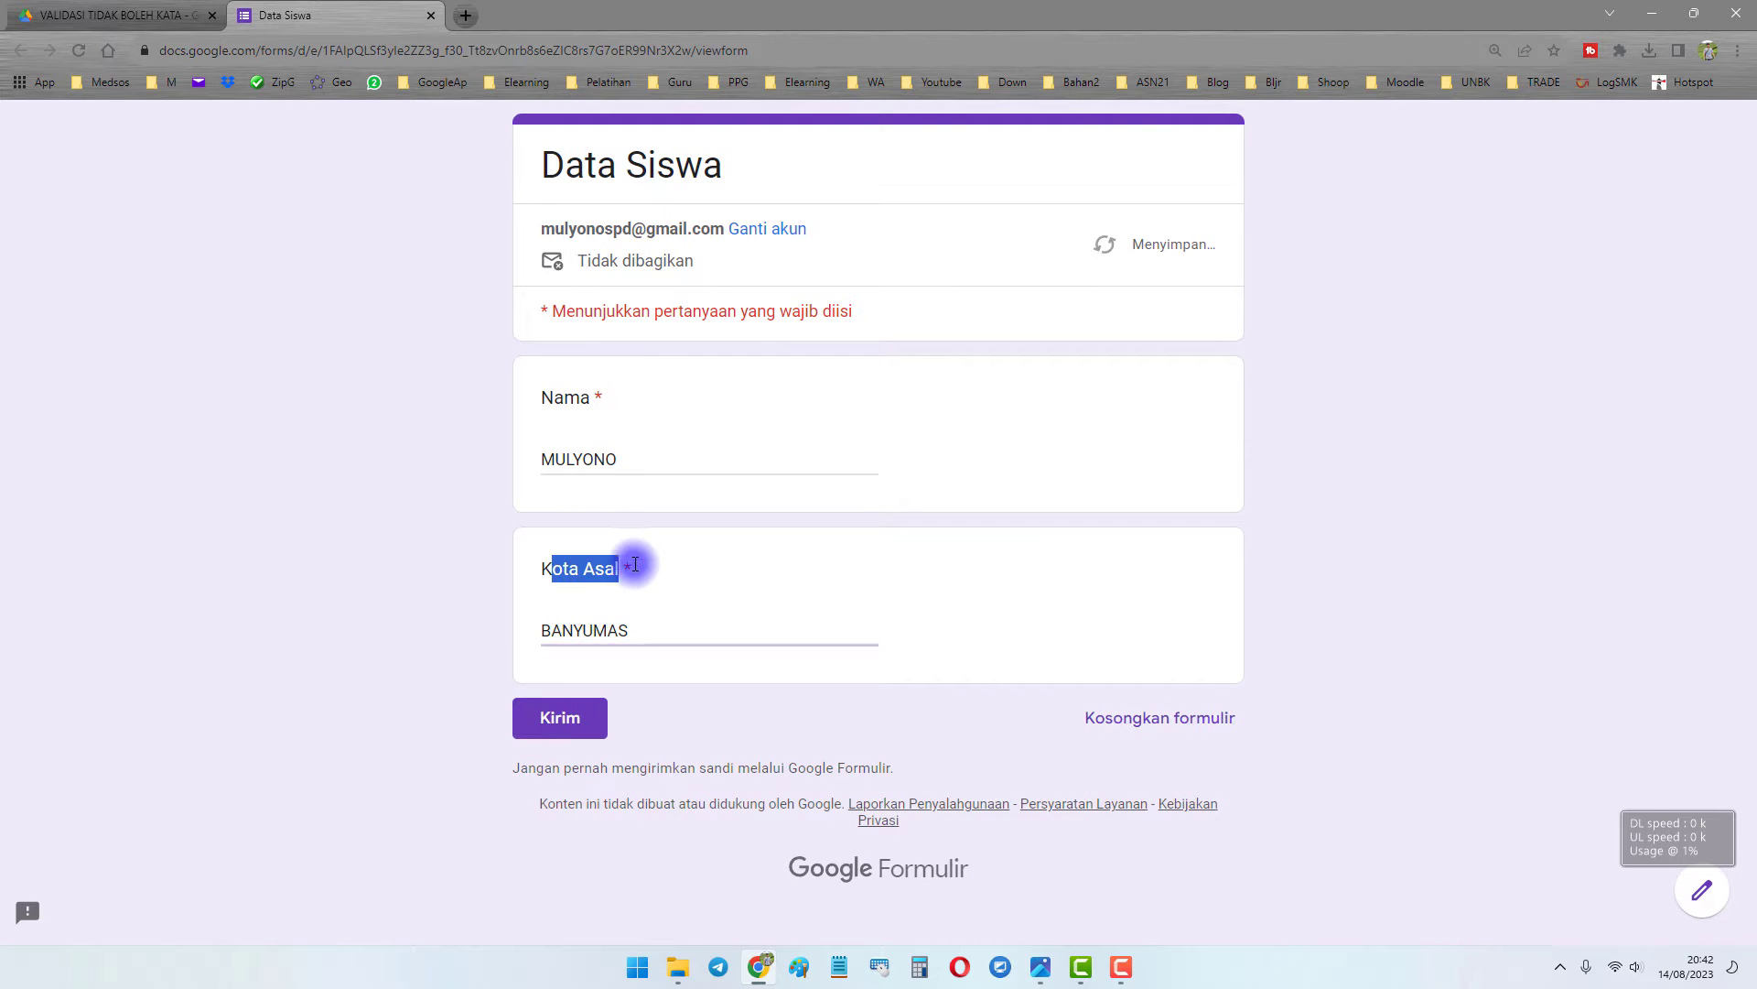
double_click(559, 567)
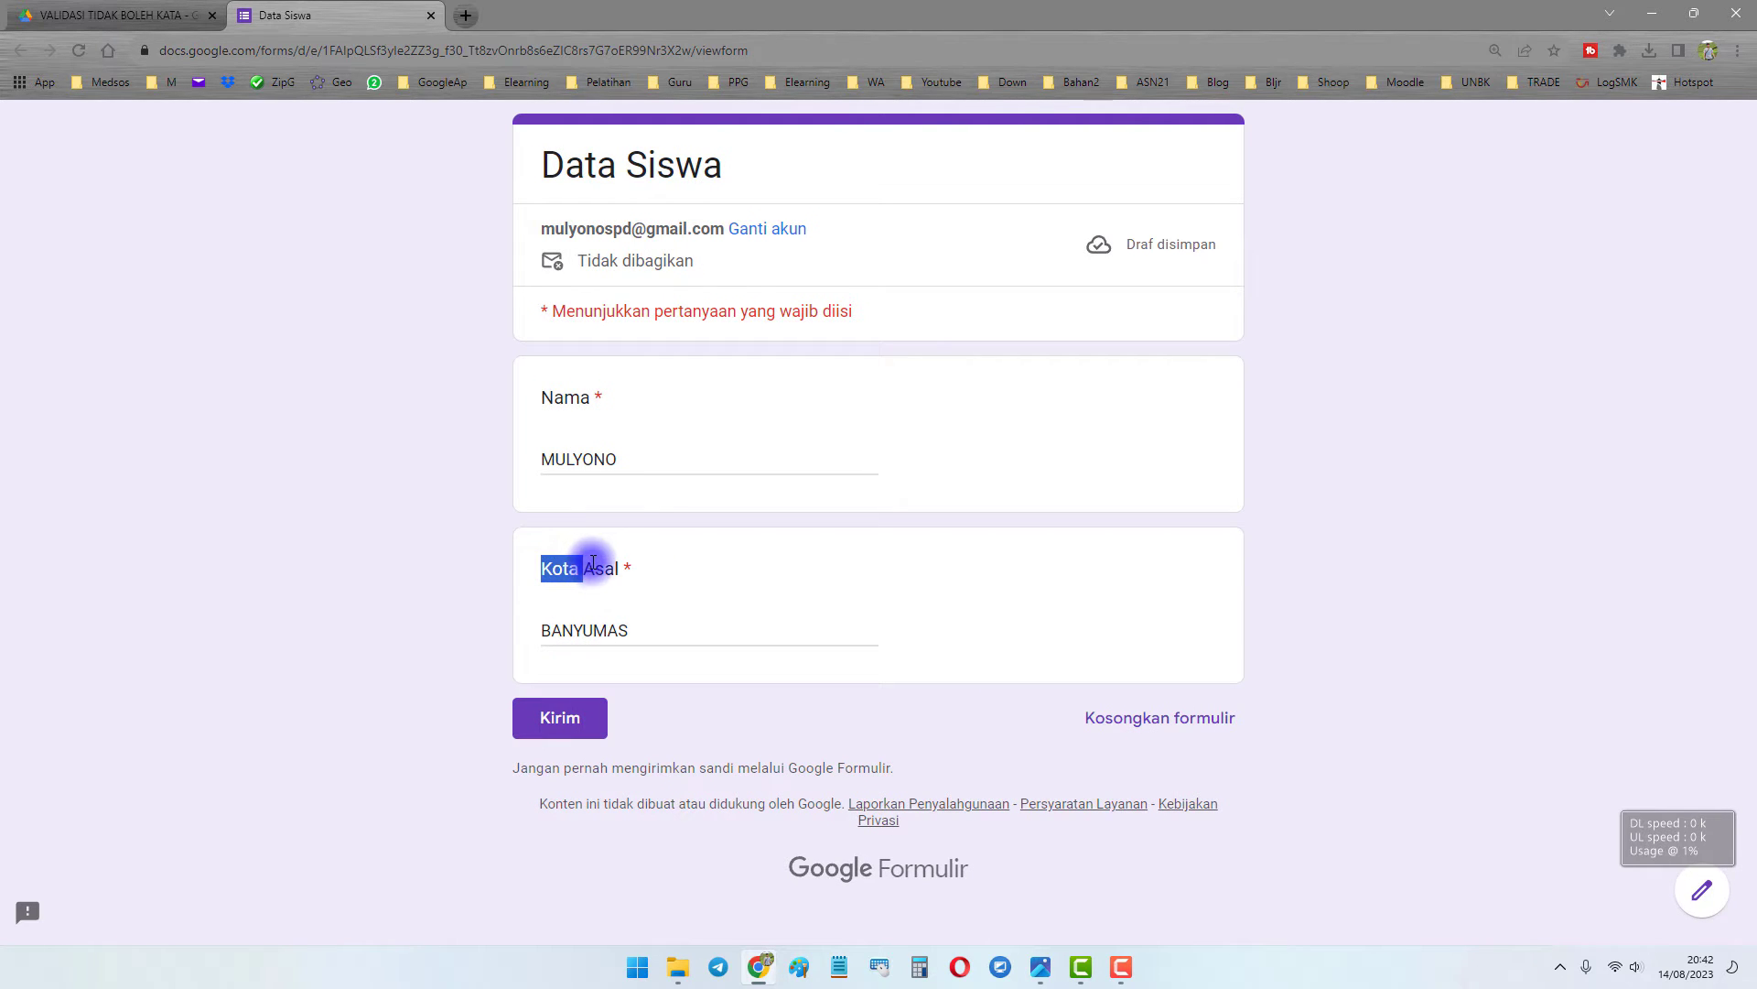
left_click(453, 569)
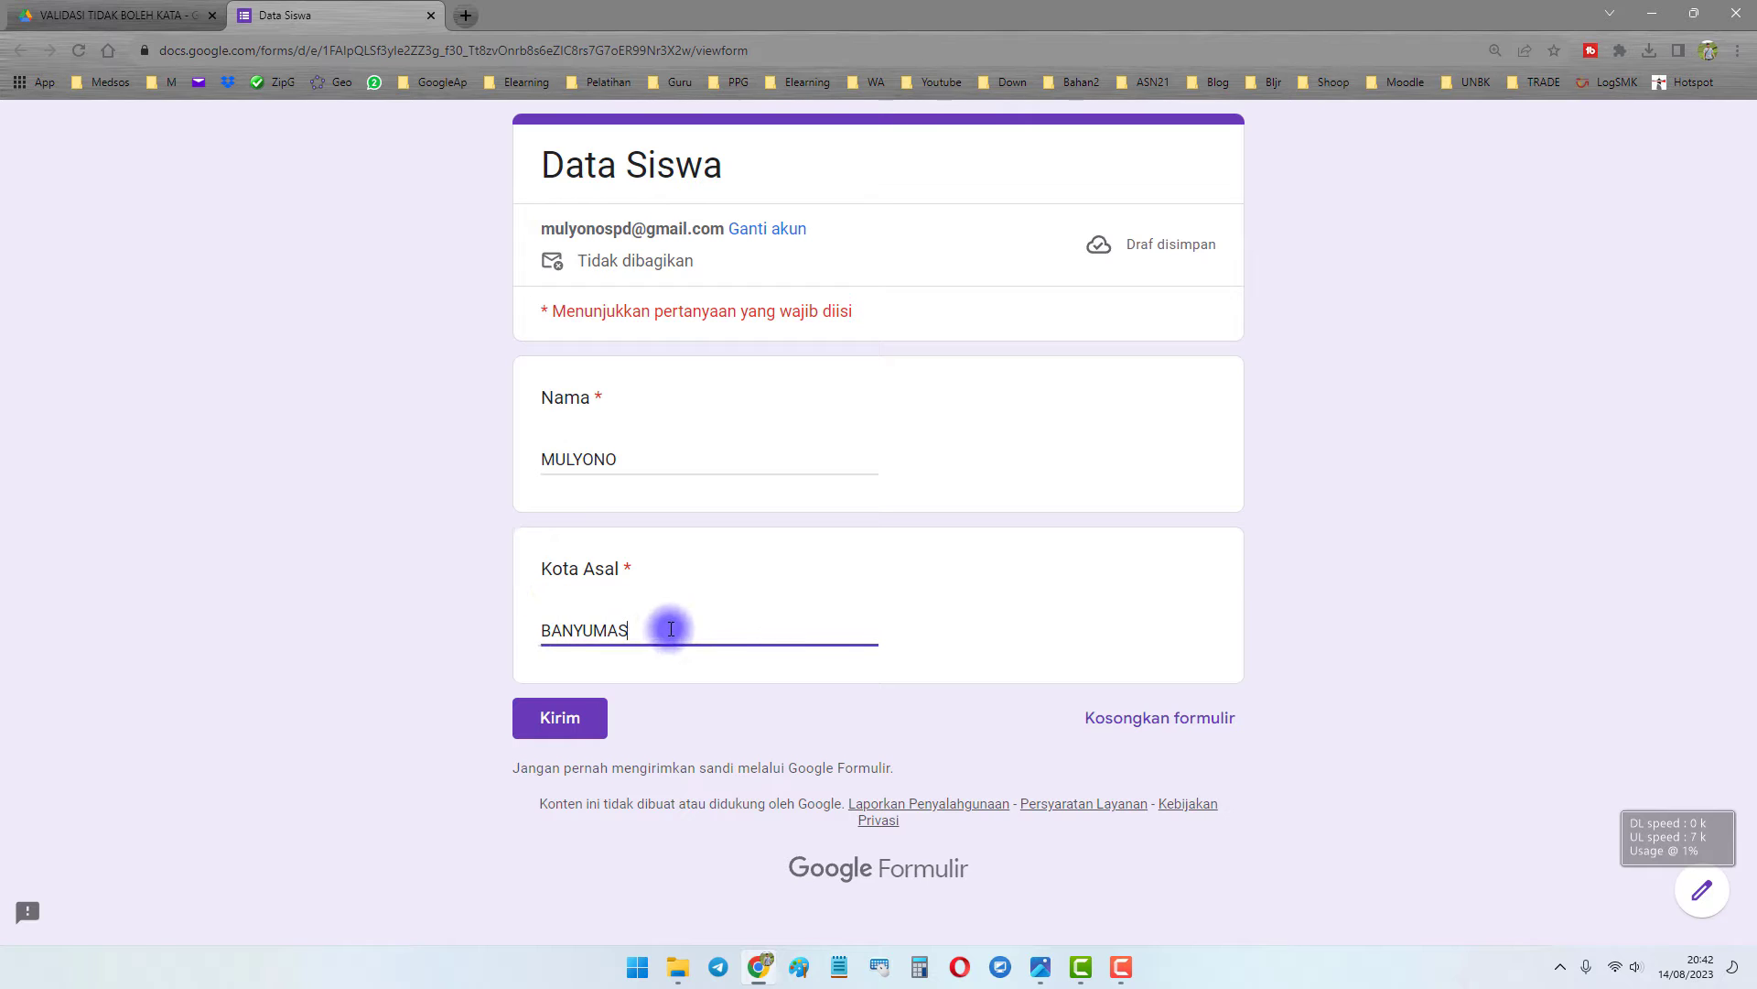
left_click_drag(671, 632, 510, 637)
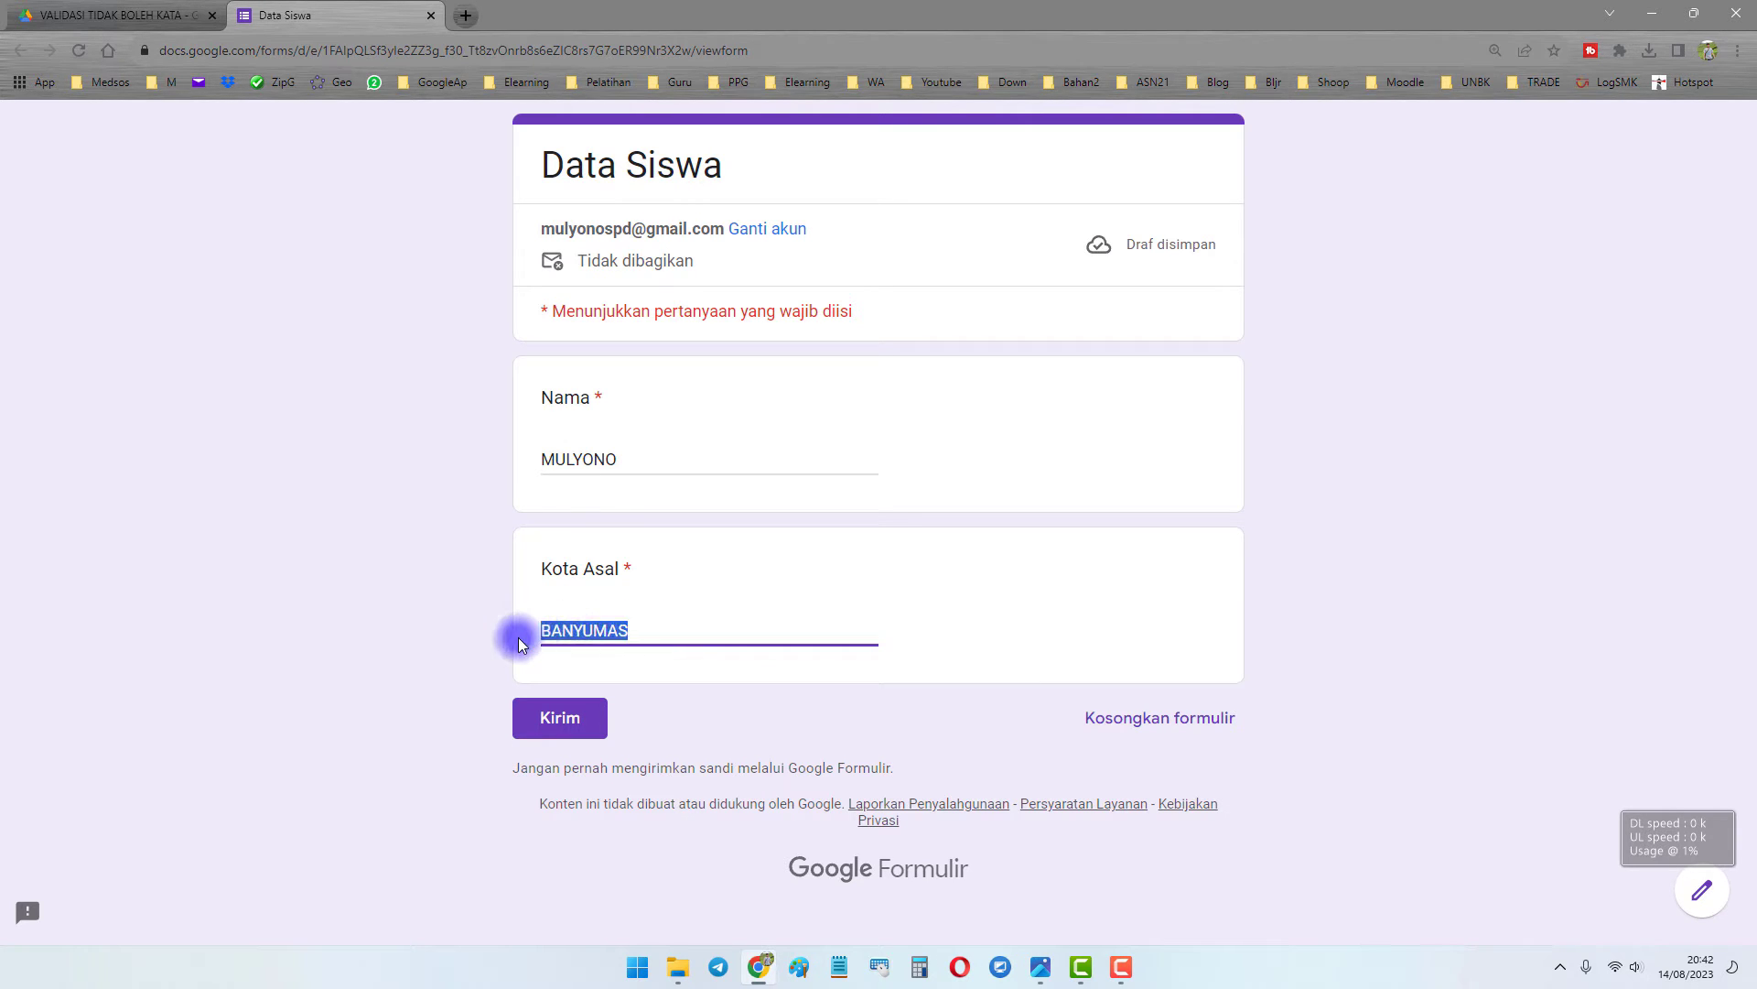
left_click(540, 716)
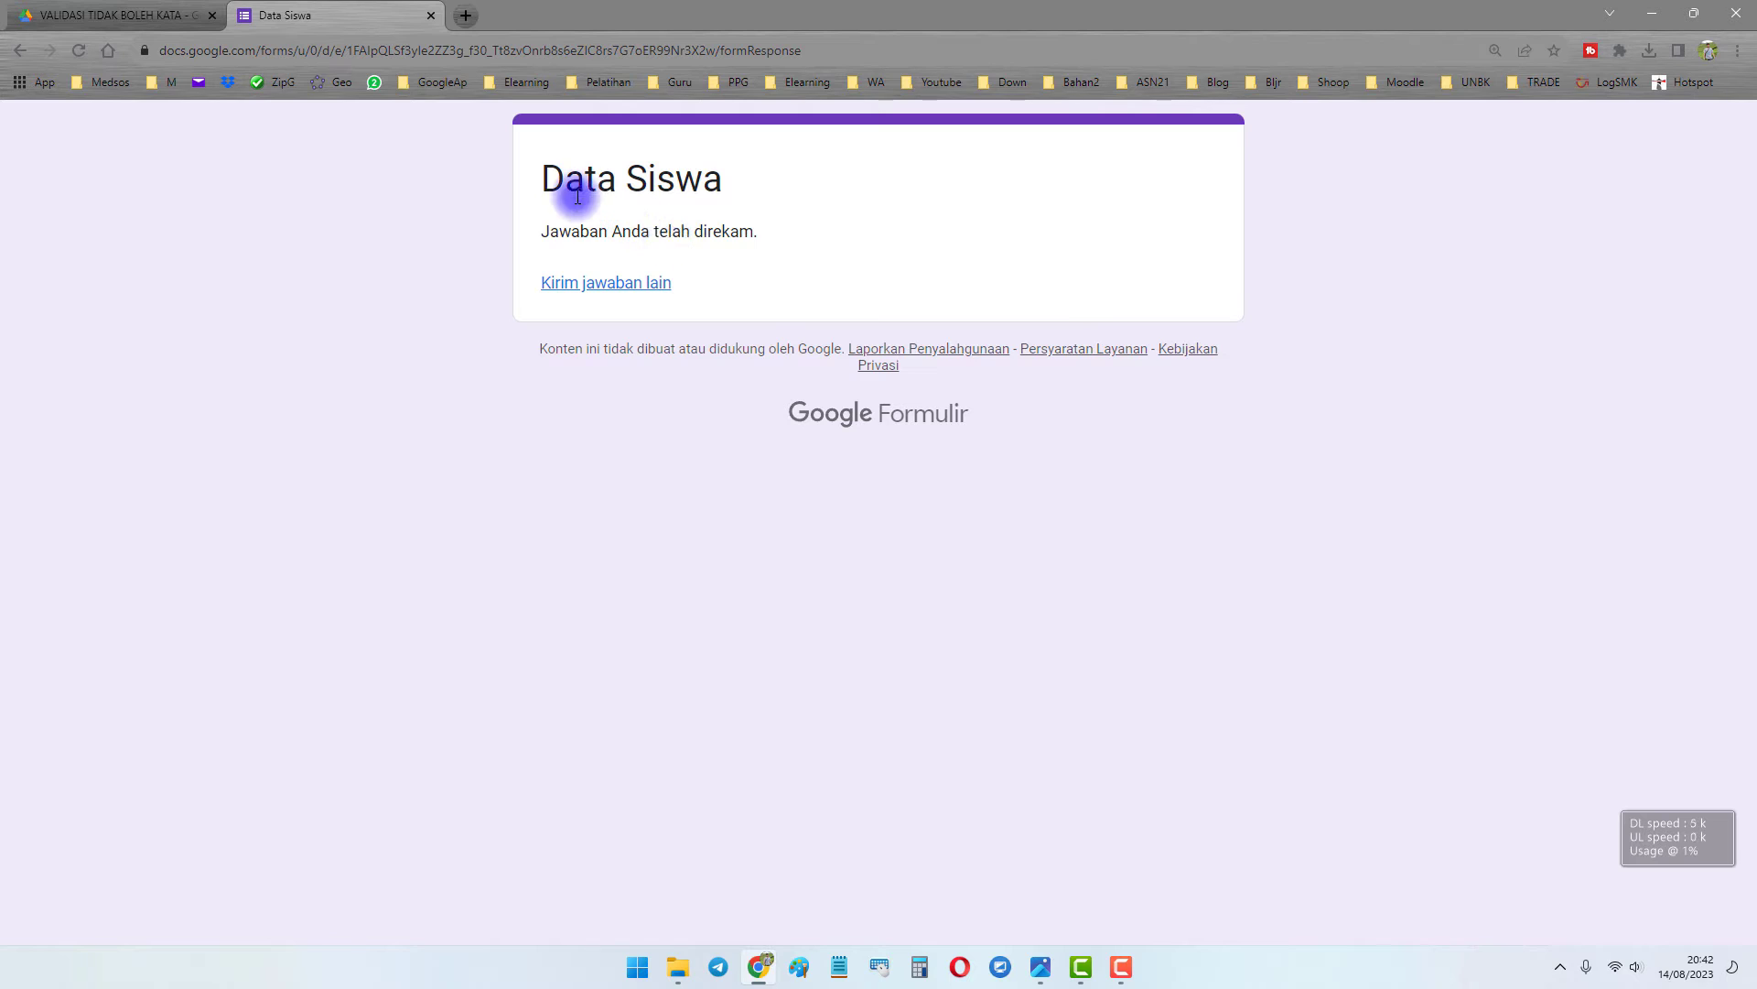
Close the submitted form's confirmation page and open the Data Siswa form for editing from the Drive folder.
left_click_drag(566, 179, 713, 232)
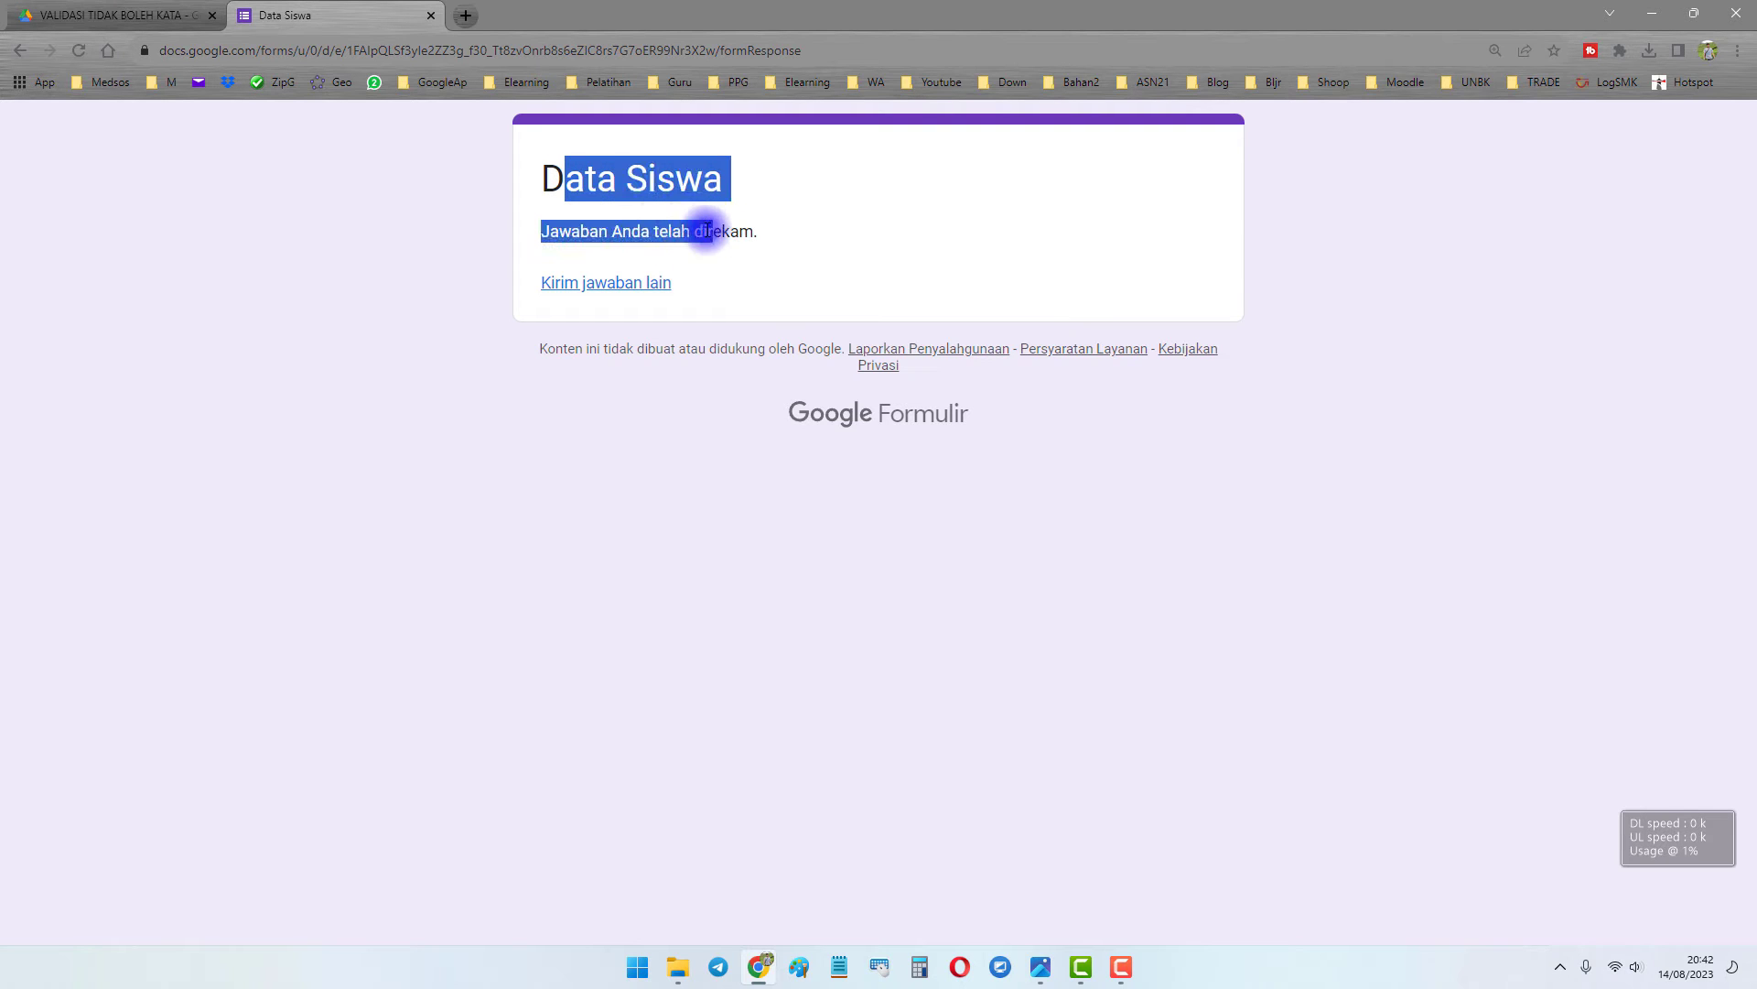
left_click(573, 190)
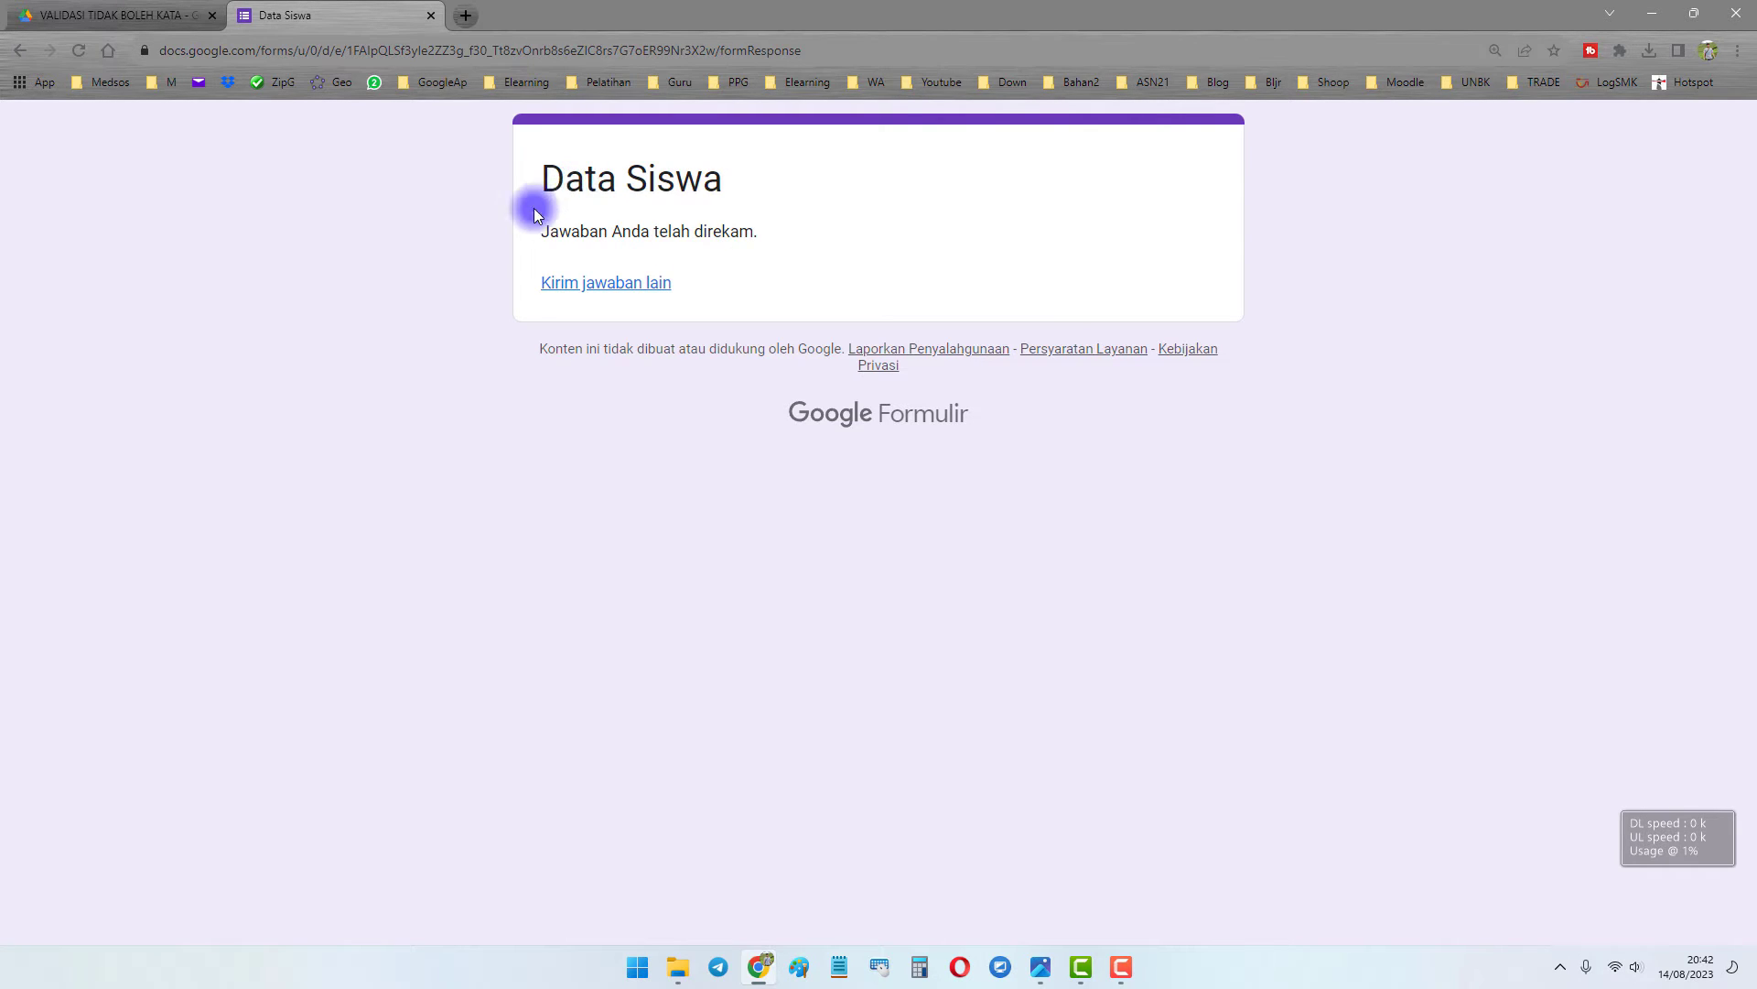
left_click(431, 15)
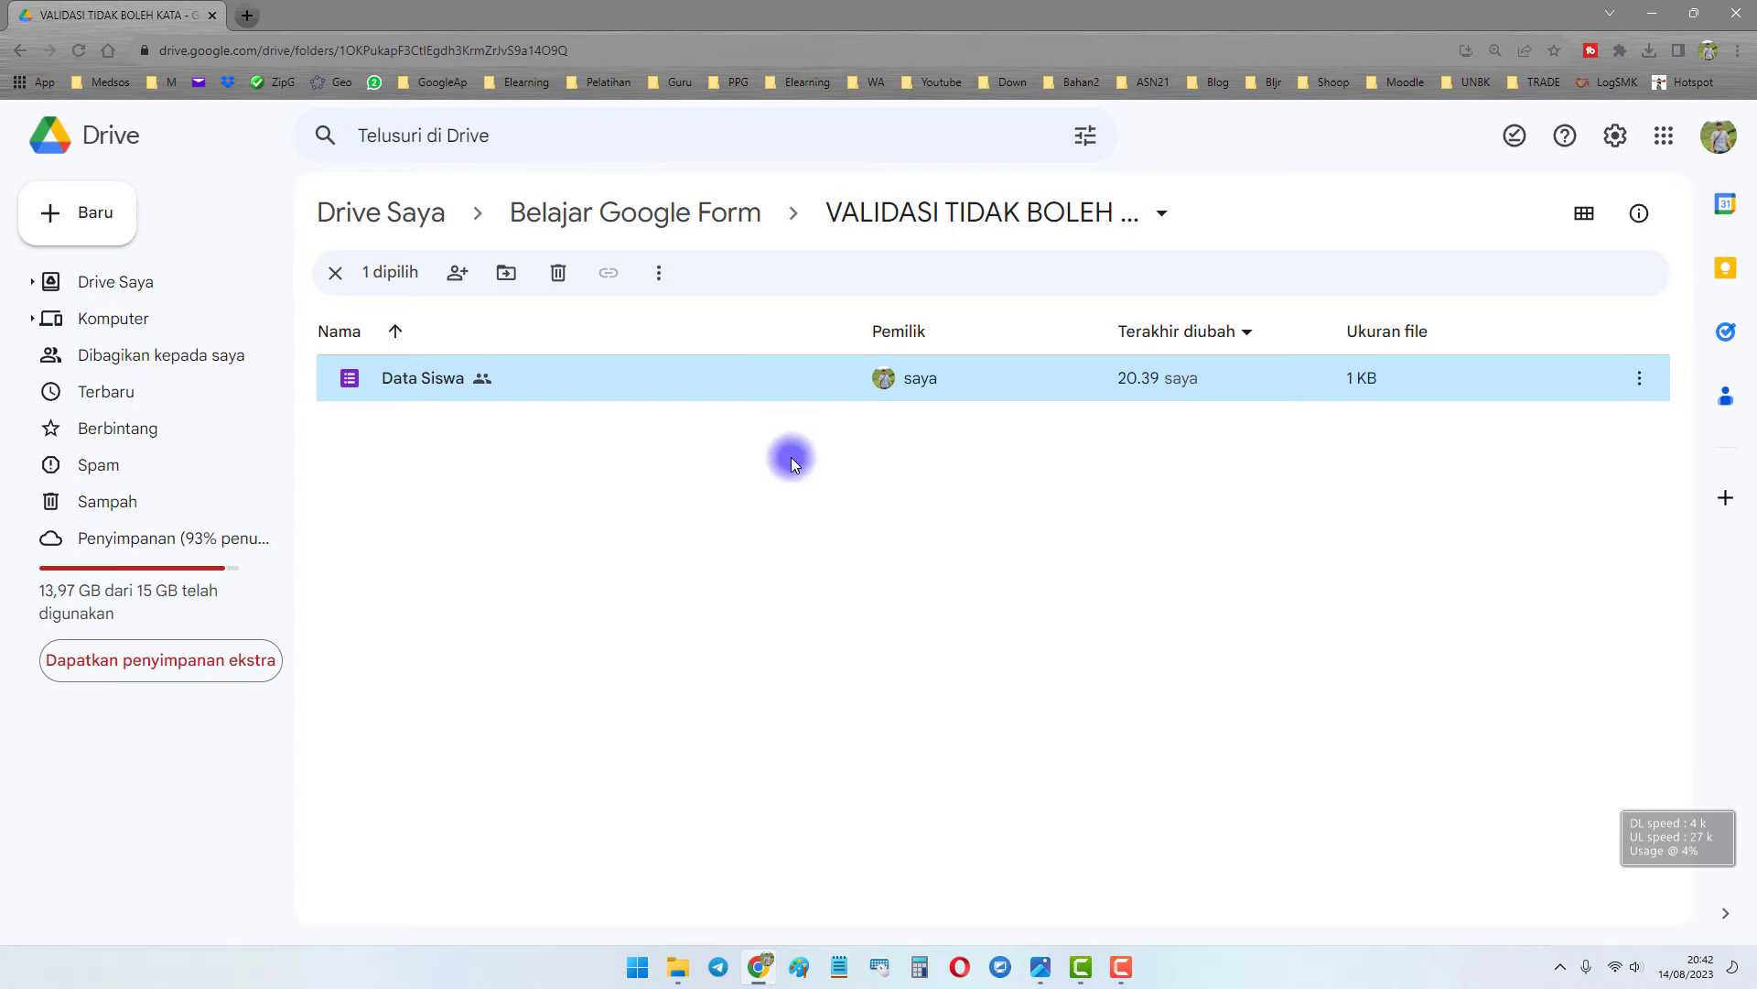
left_click(743, 497)
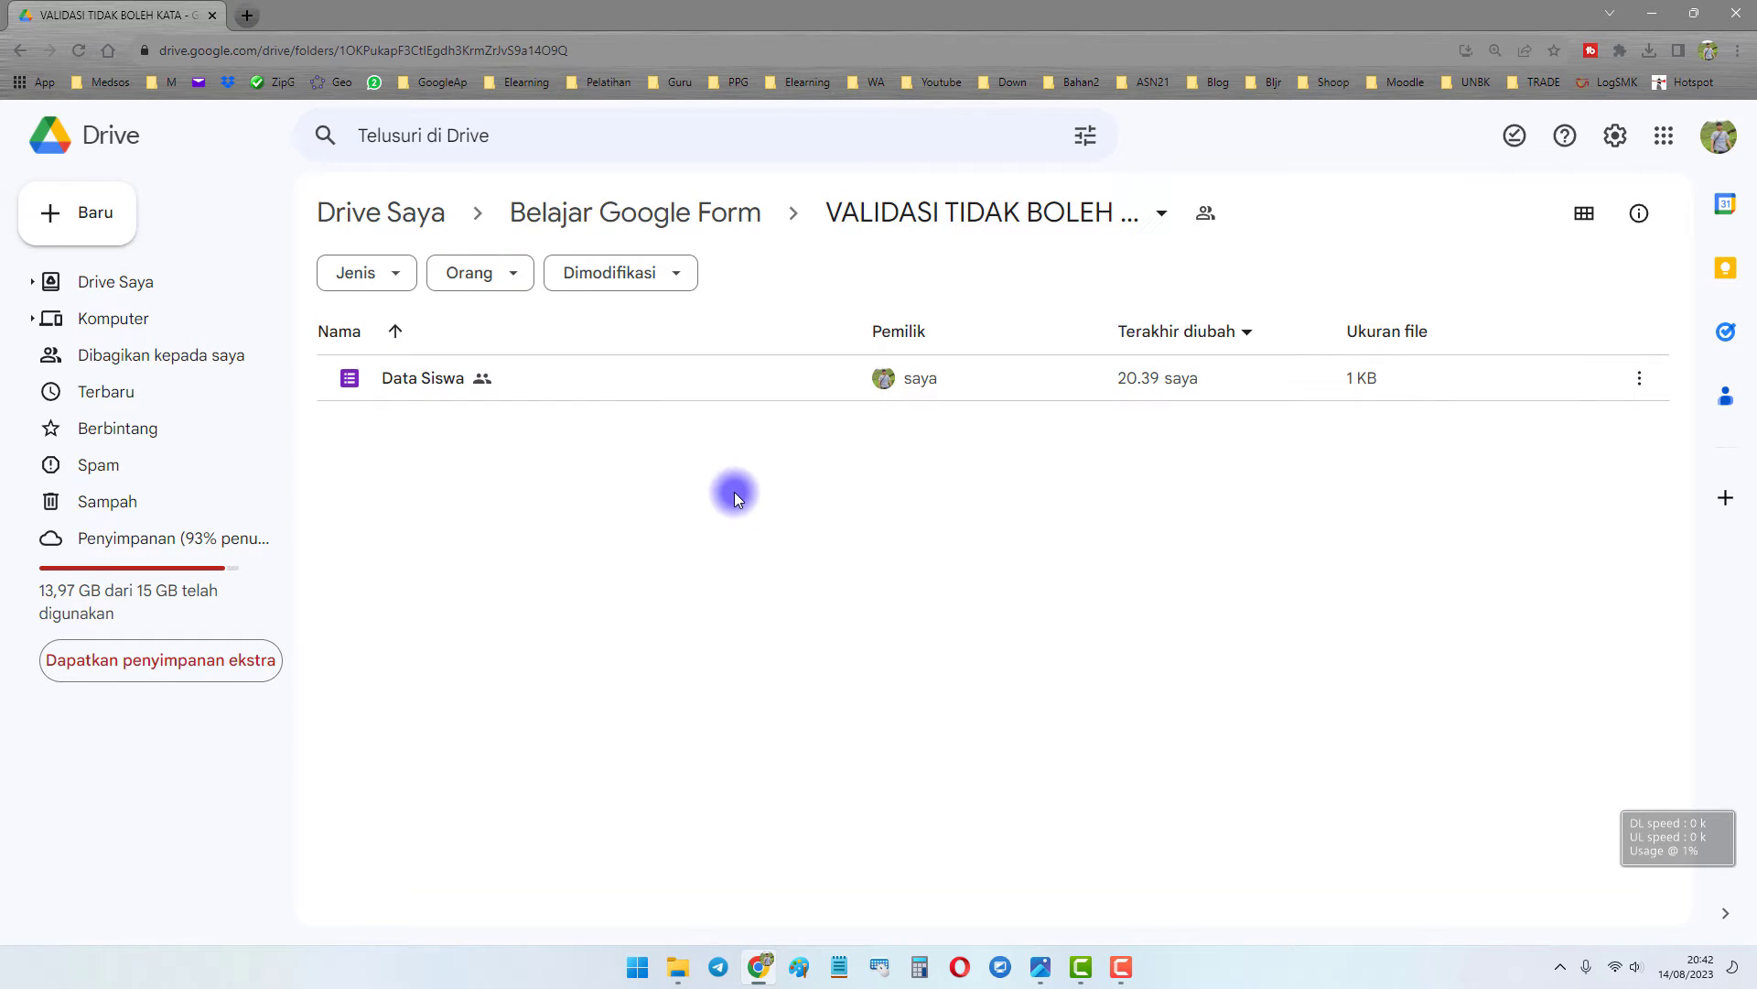
double_click(522, 386)
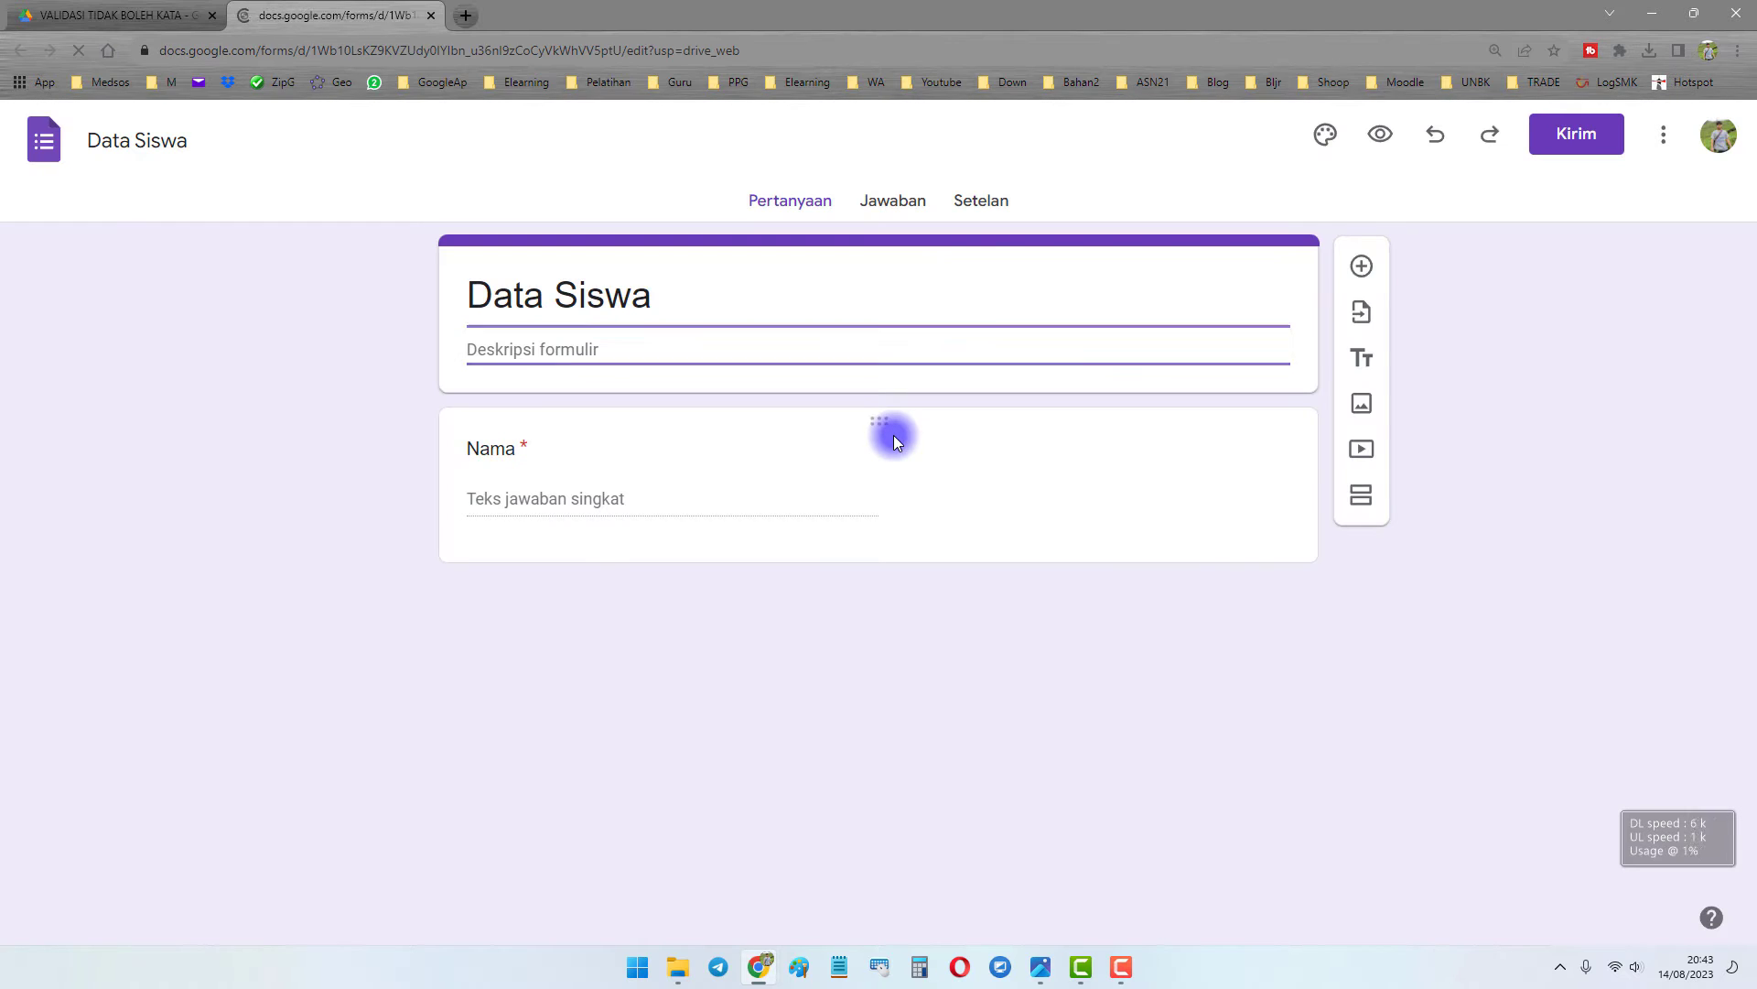
Add a short-answer question titled Kota Asal below the Nama question.
left_click(653, 507)
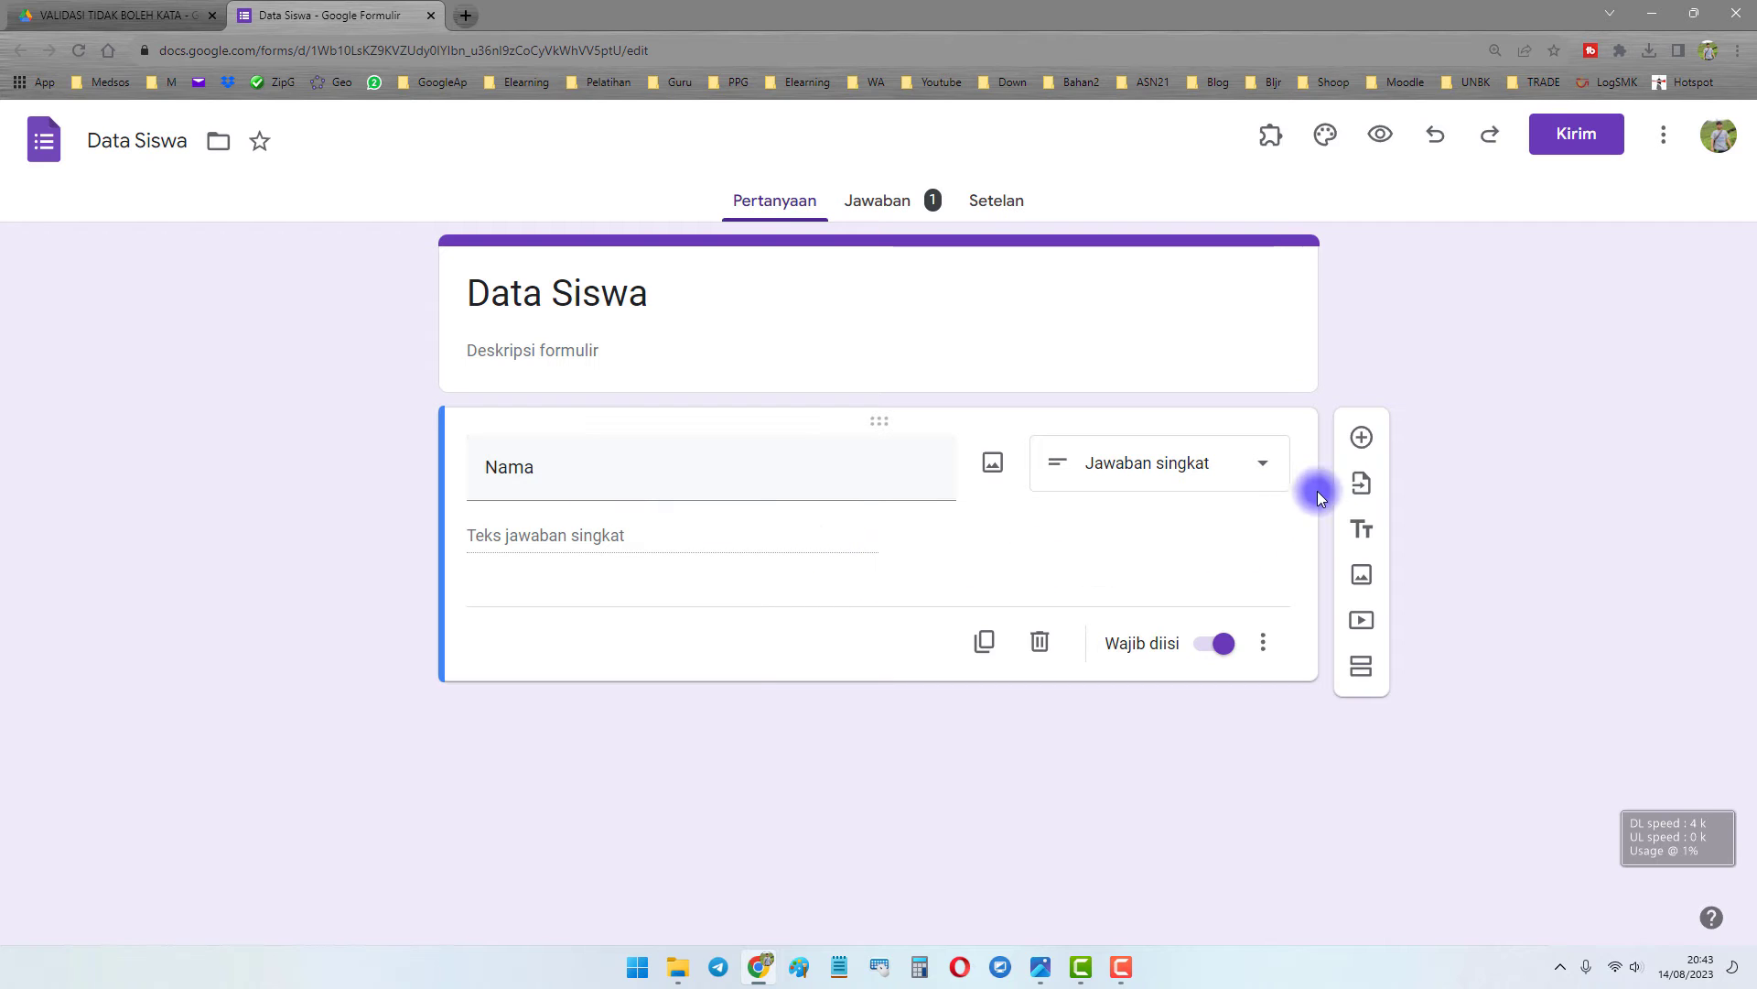
left_click(1359, 439)
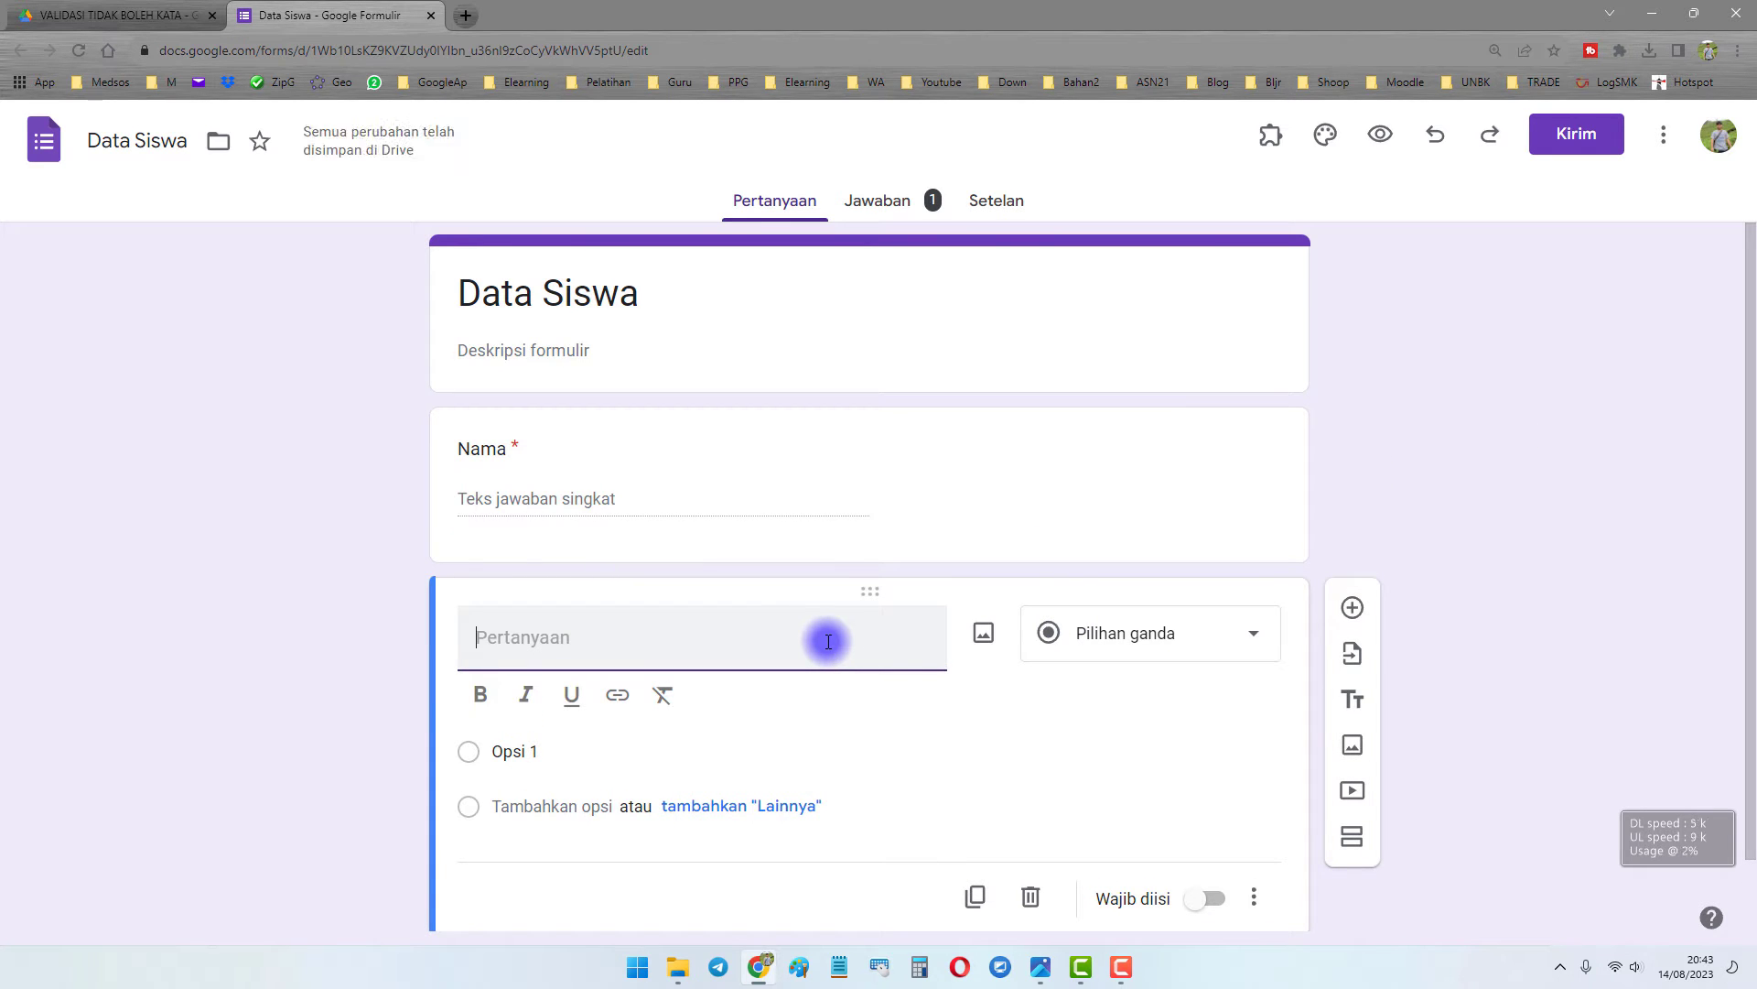
type("Kota Asa")
key("BackSpace")
key("BackSpace")
type("l")
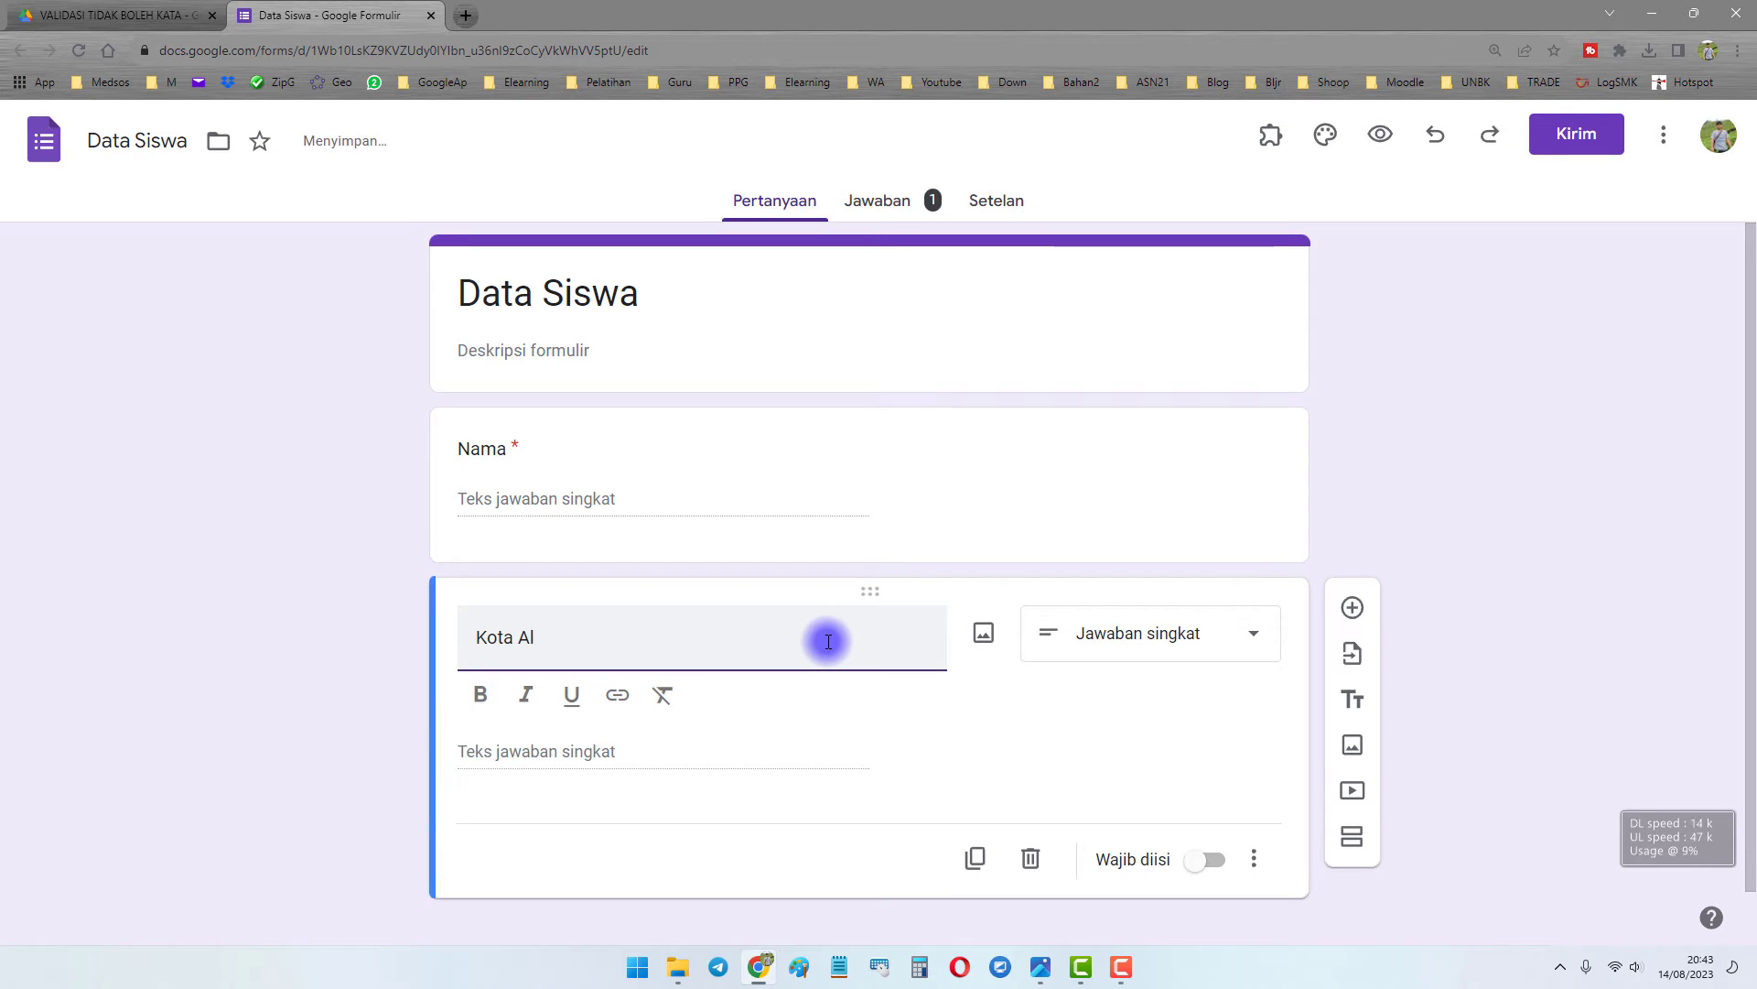
key("BackSpace")
type("sal")
left_click(376, 632)
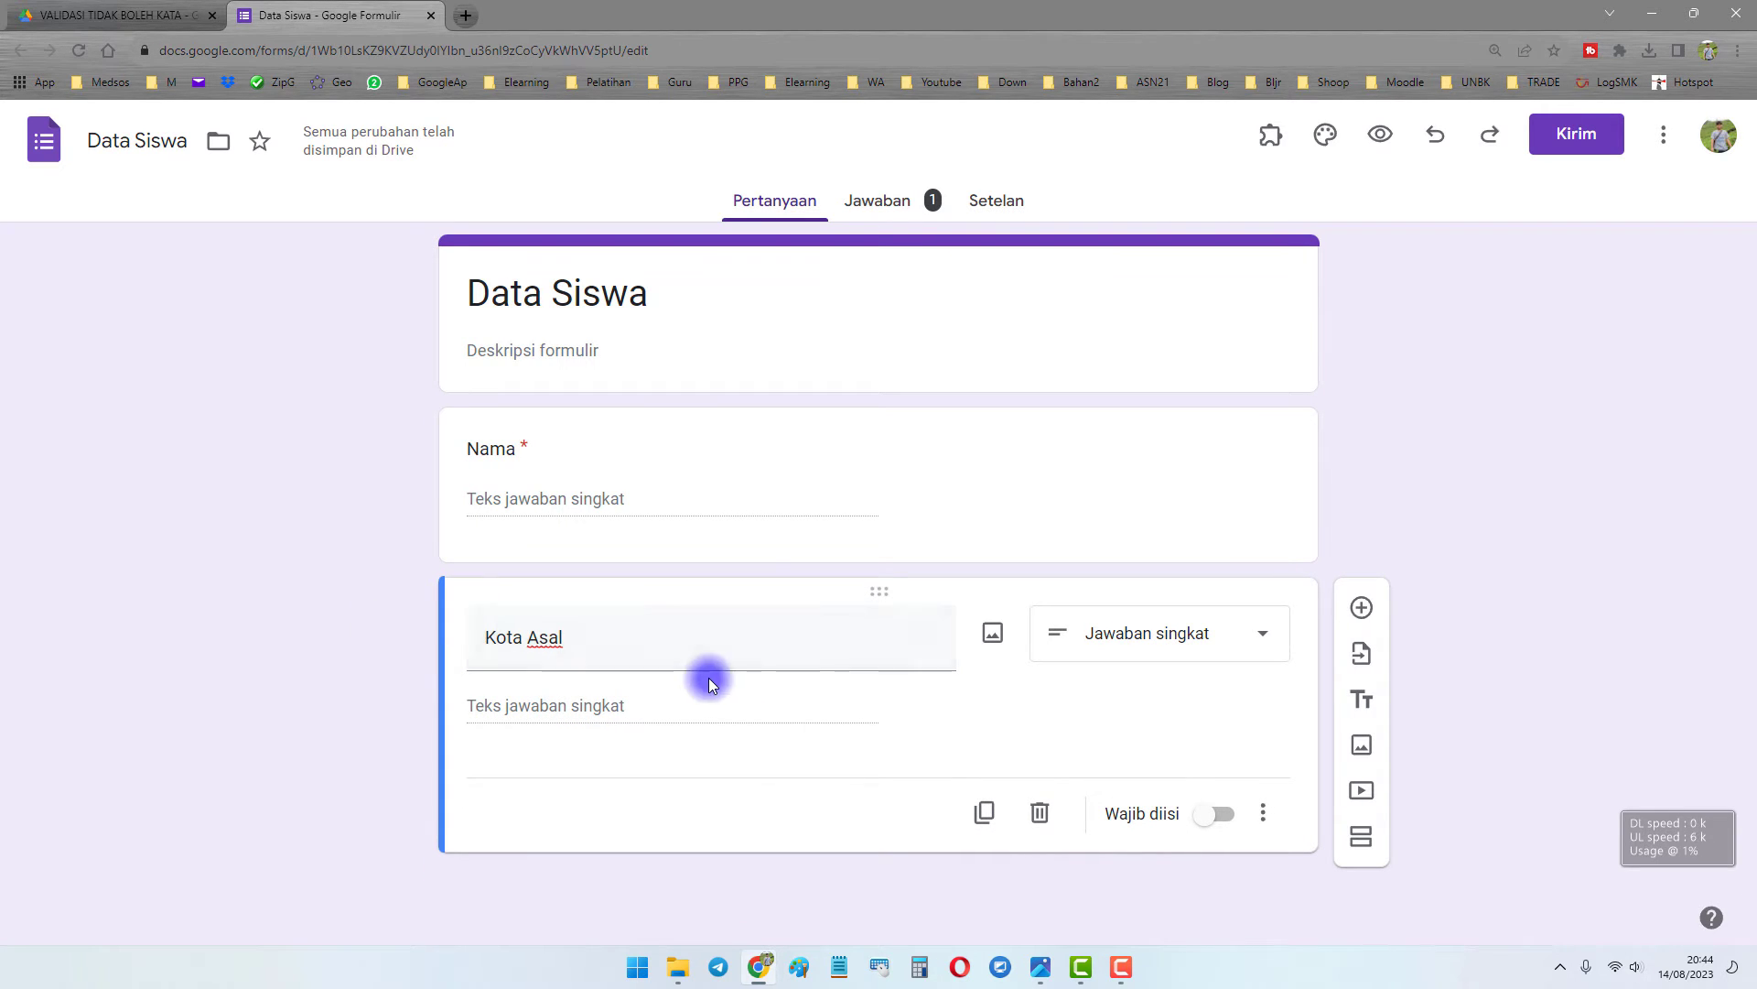
Make the Kota Asal question required and turn on response validation for it.
left_click(1213, 813)
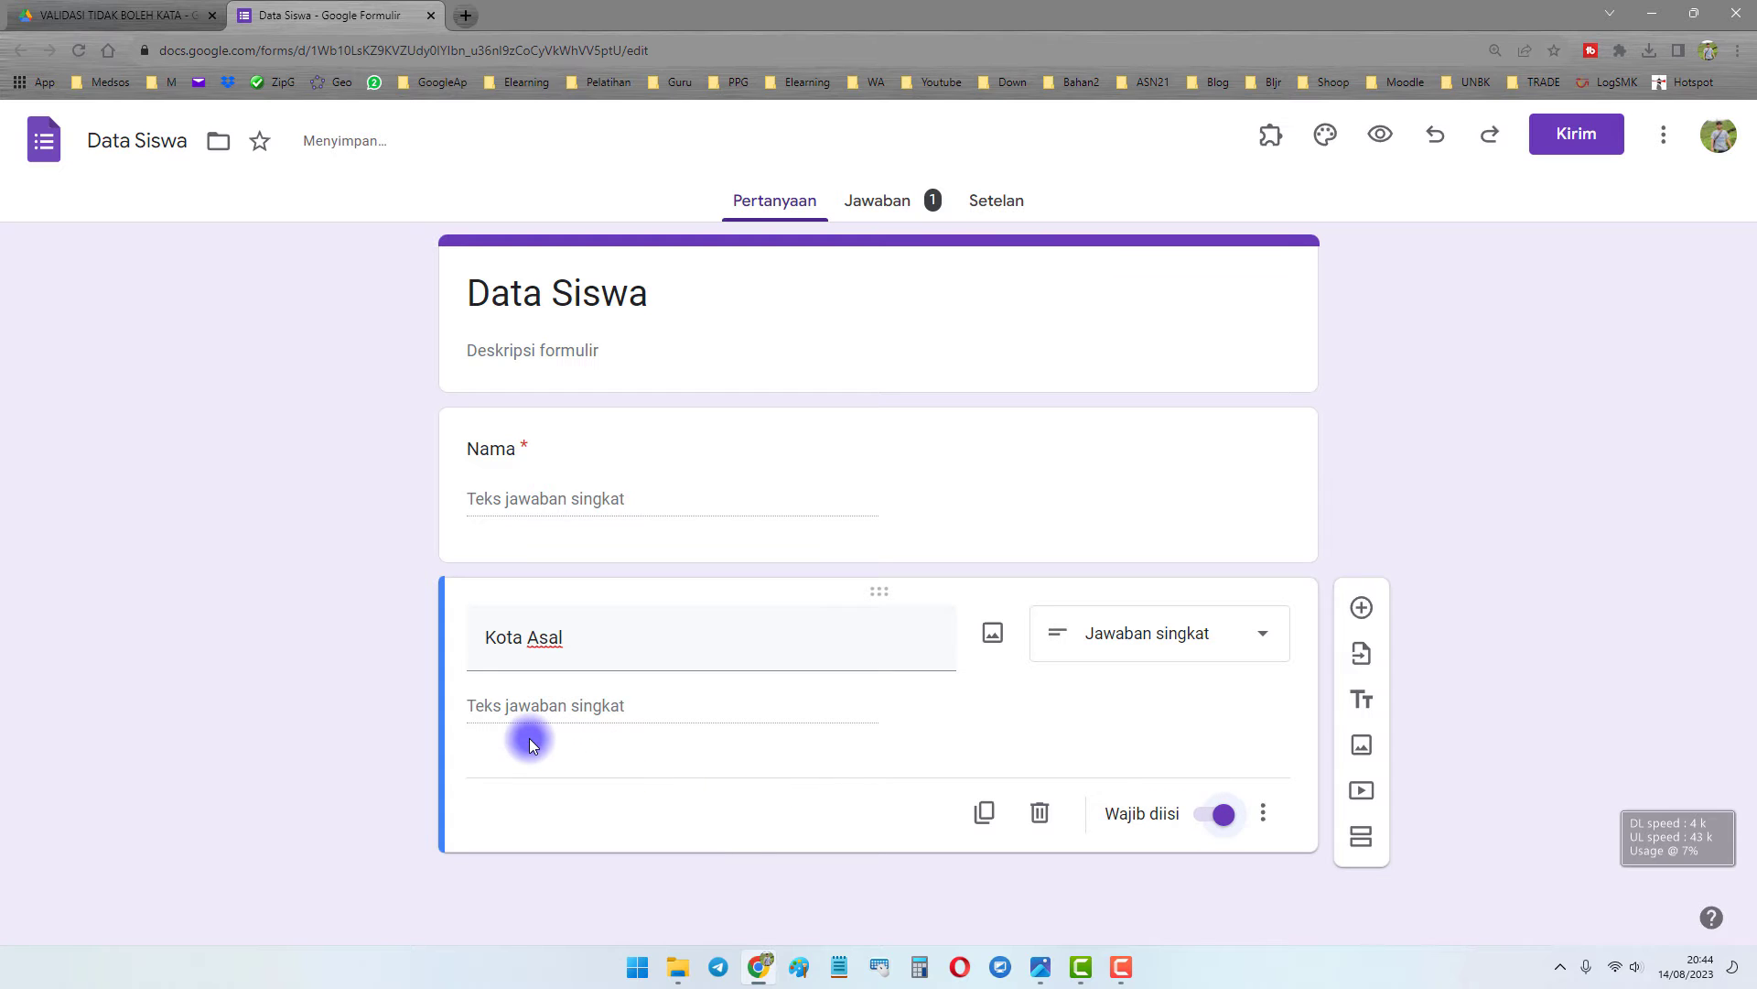
left_click(628, 639)
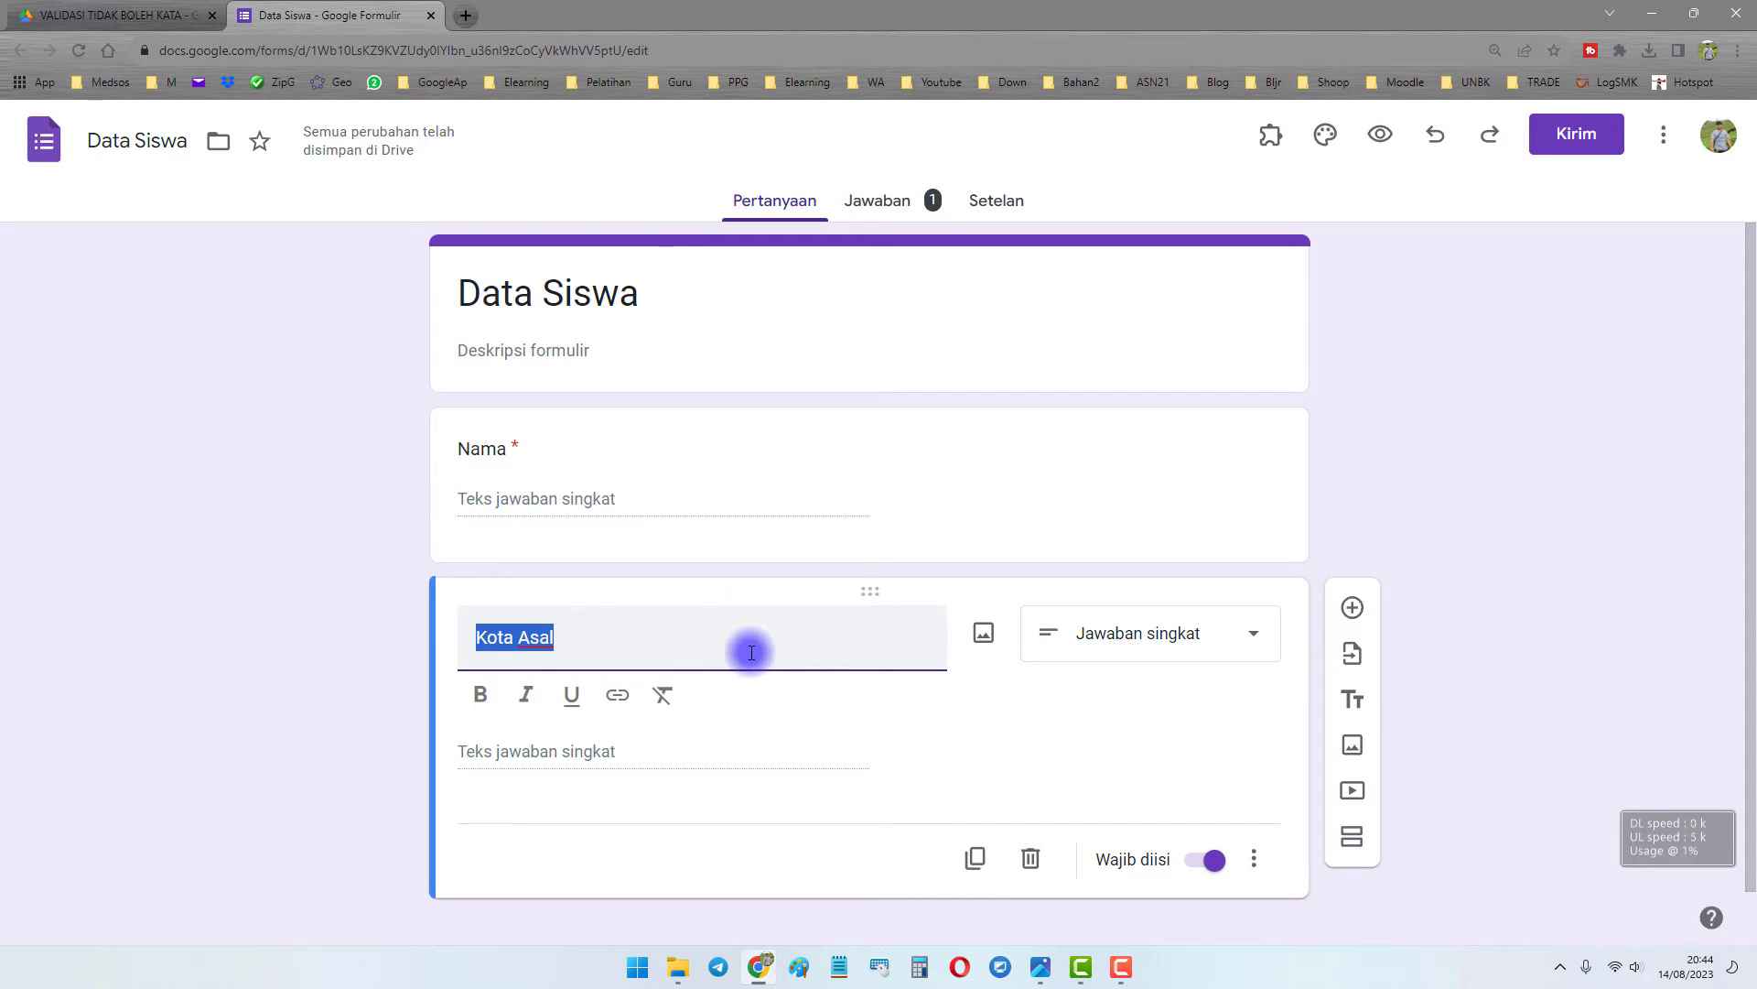
scroll(1128, 749, "down", 1)
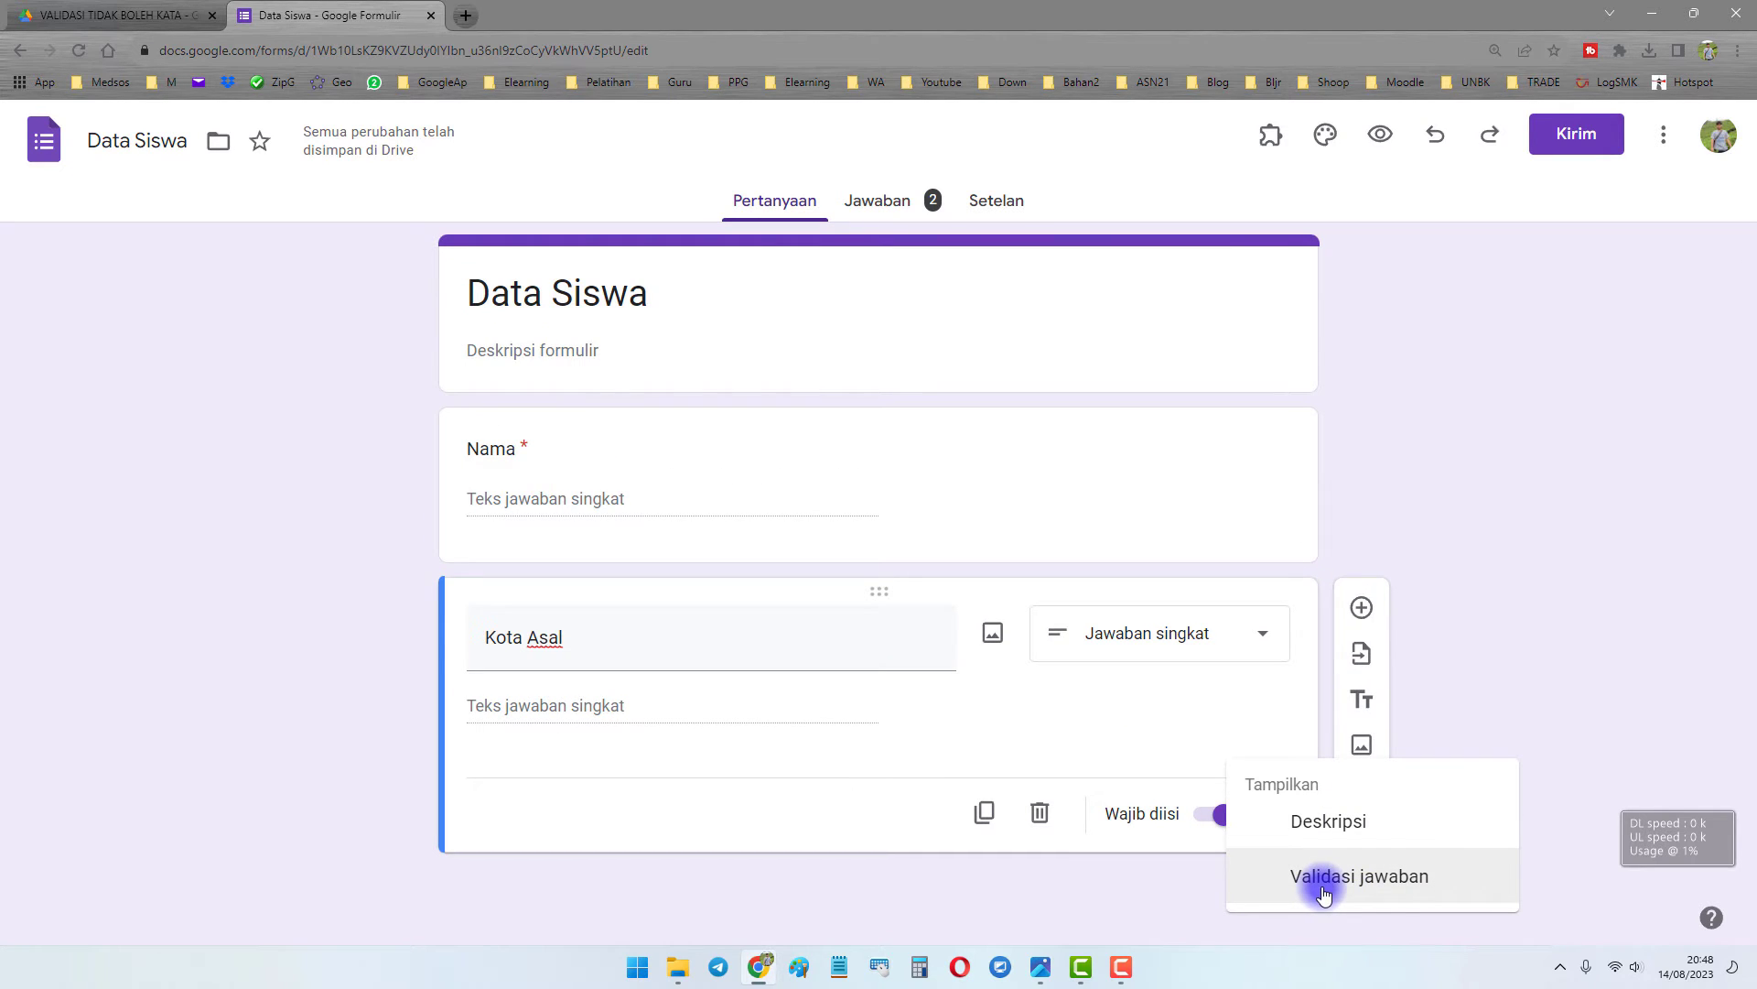
left_click(1378, 885)
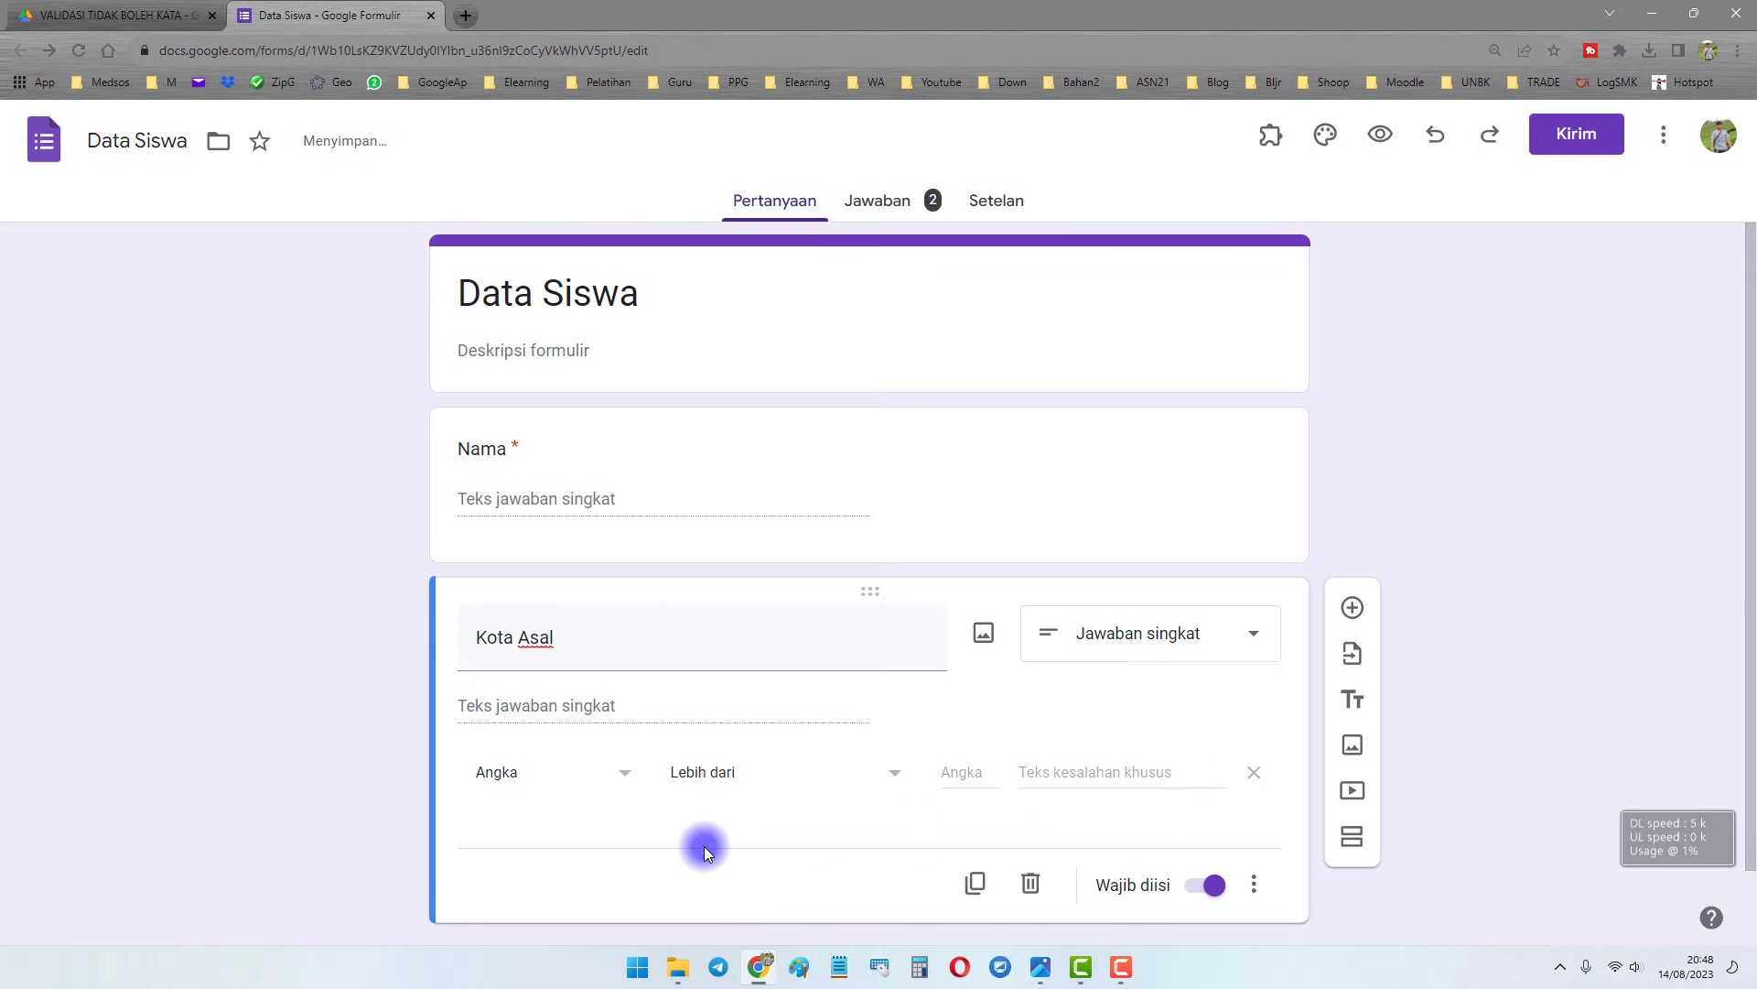
Set the Kota Asal validation to a Regular expression rule with the condition Tidak berisi.
scroll(705, 847, "down", 1)
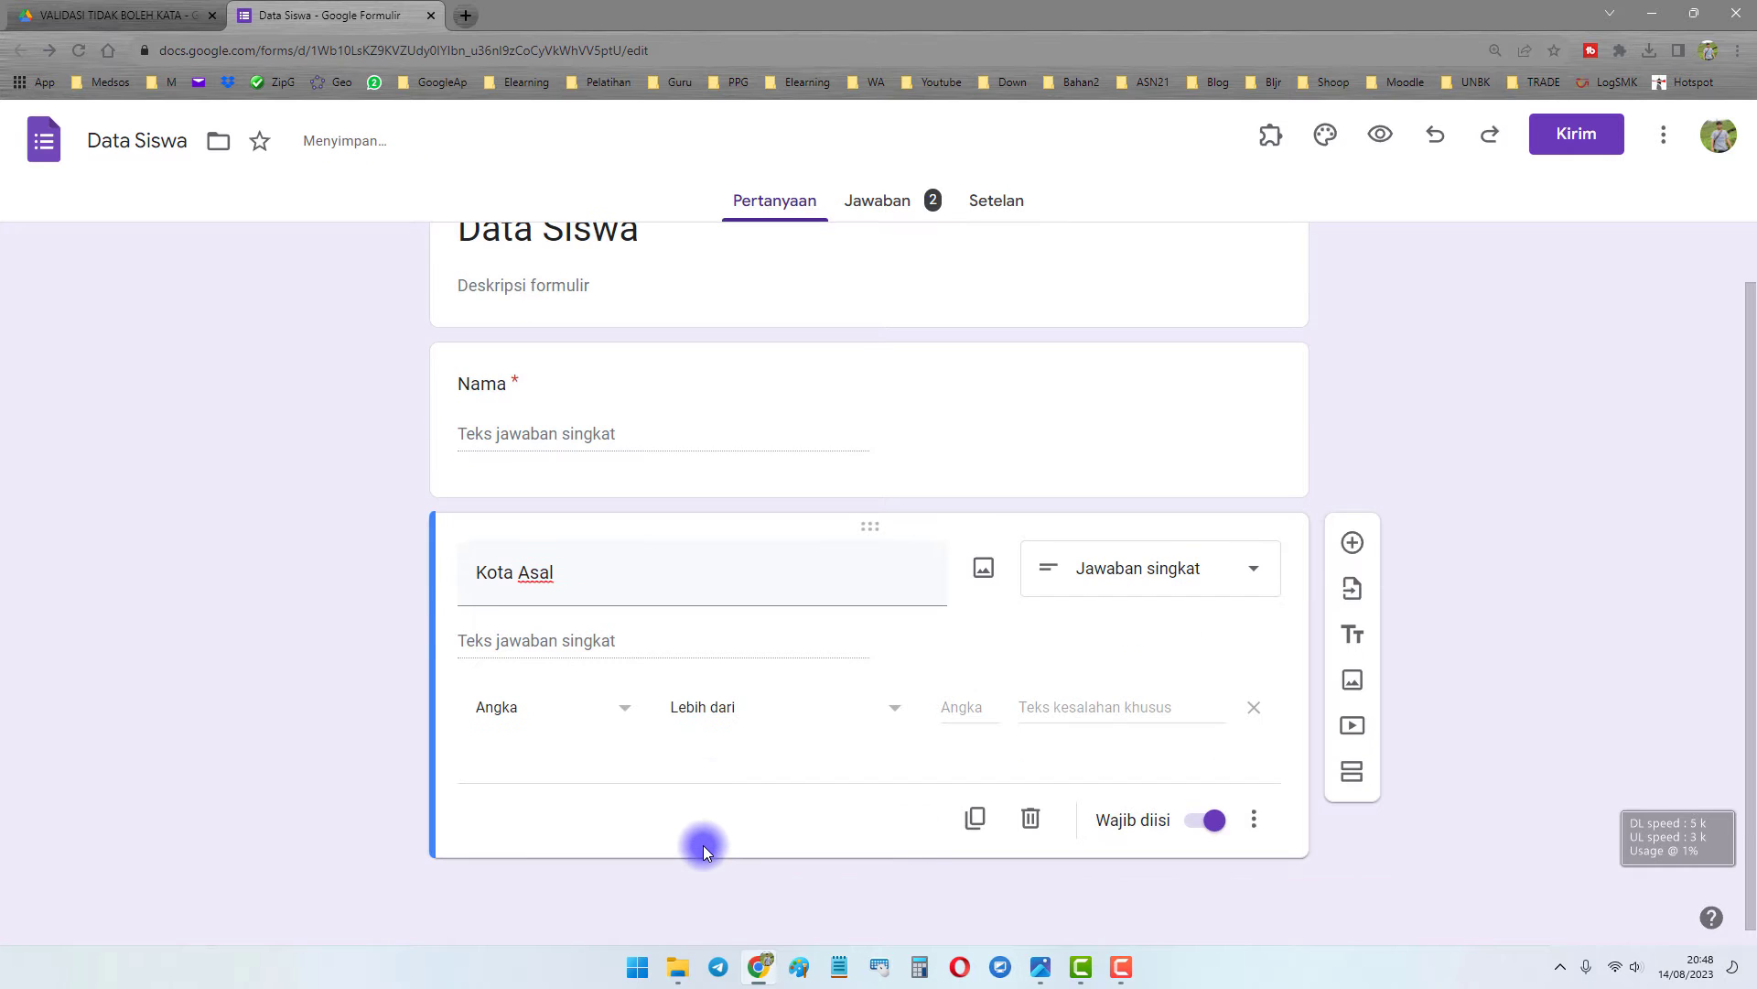
left_click(530, 708)
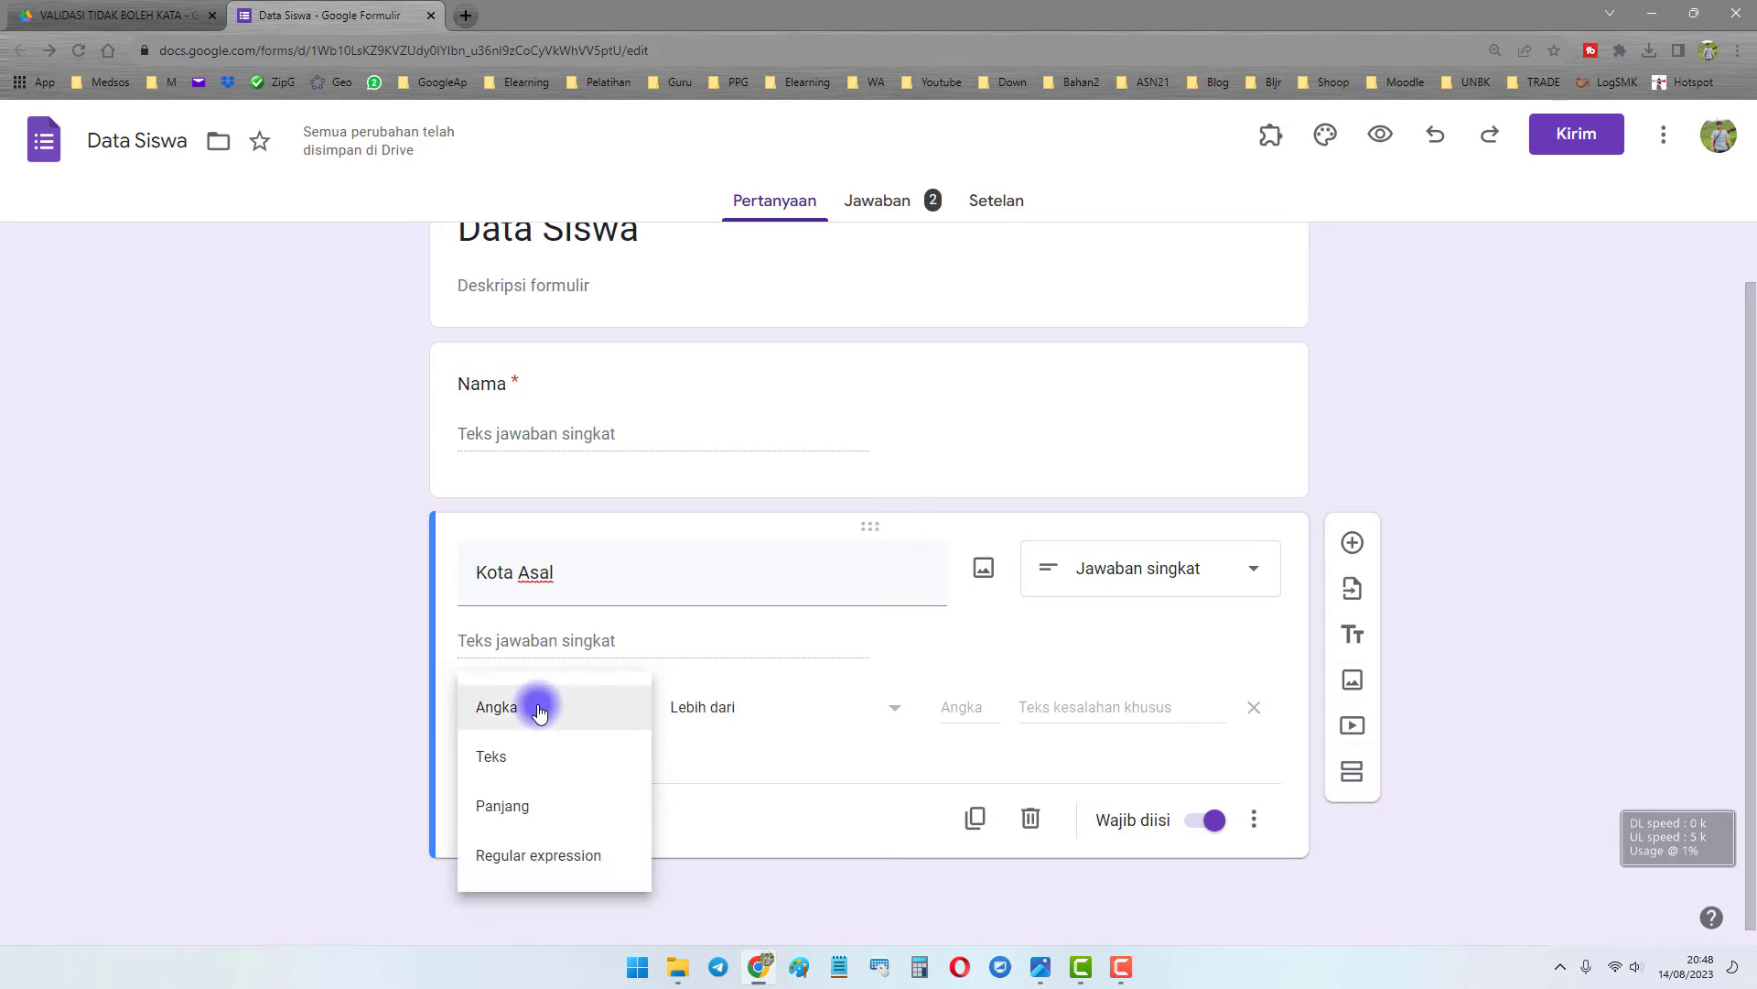
left_click(613, 865)
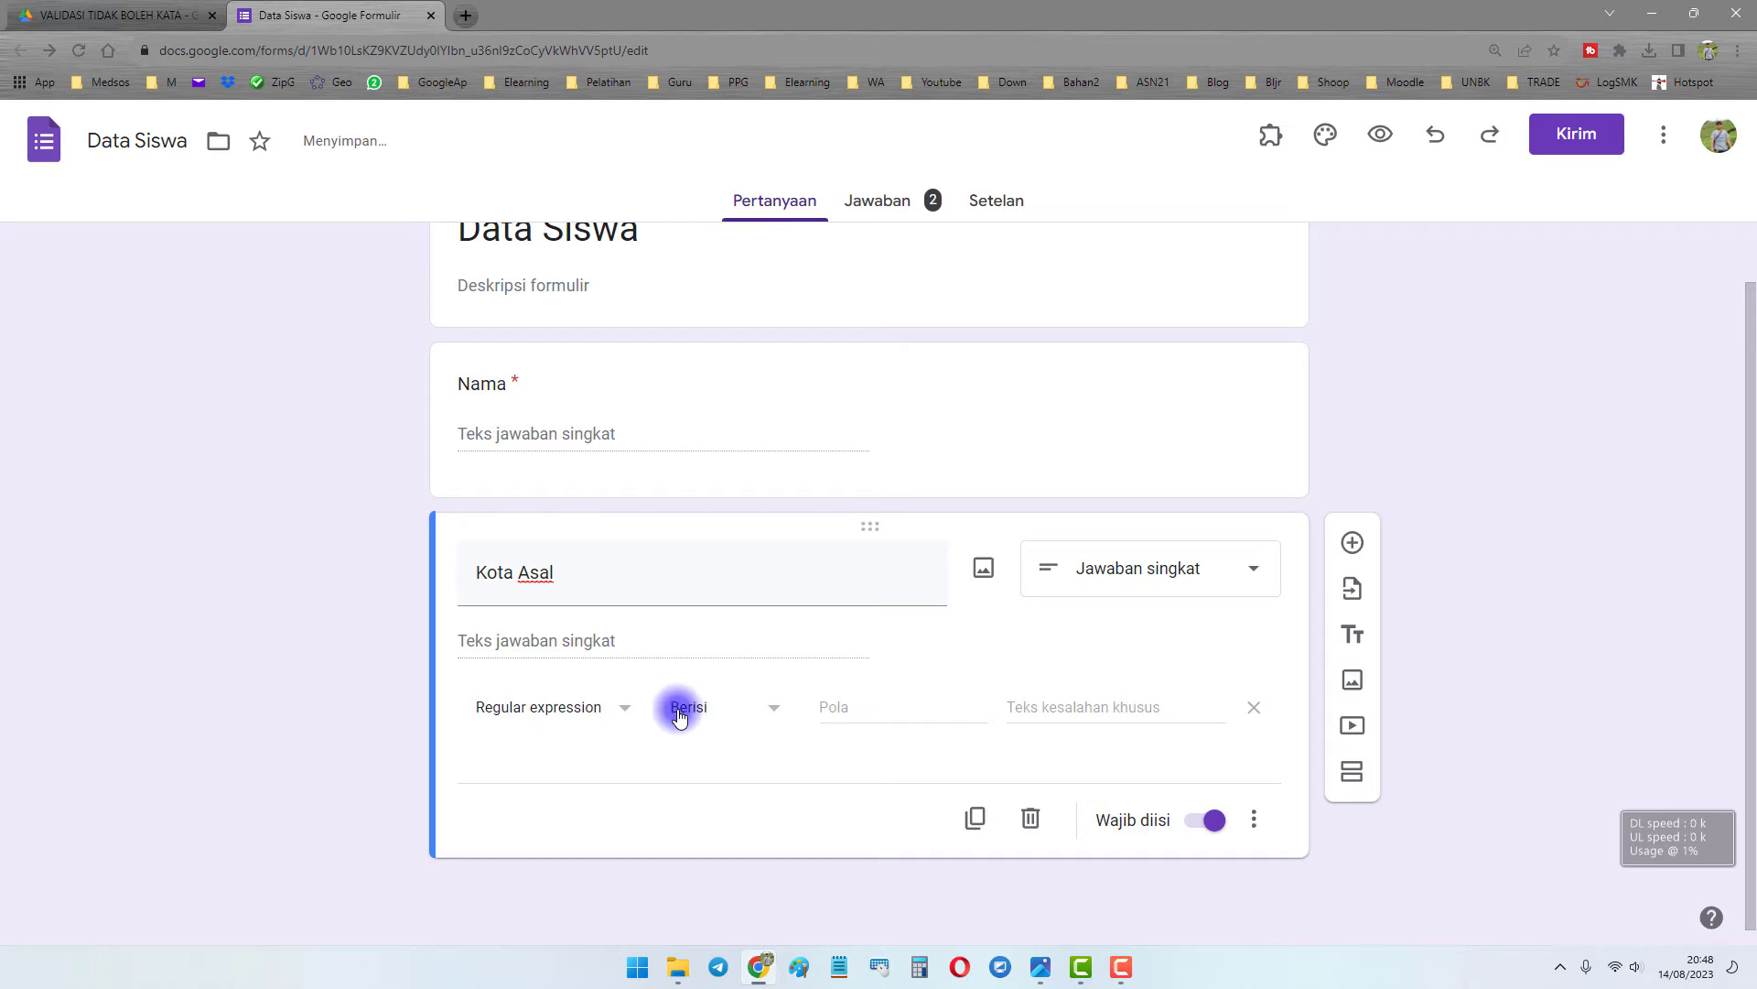
left_click(724, 712)
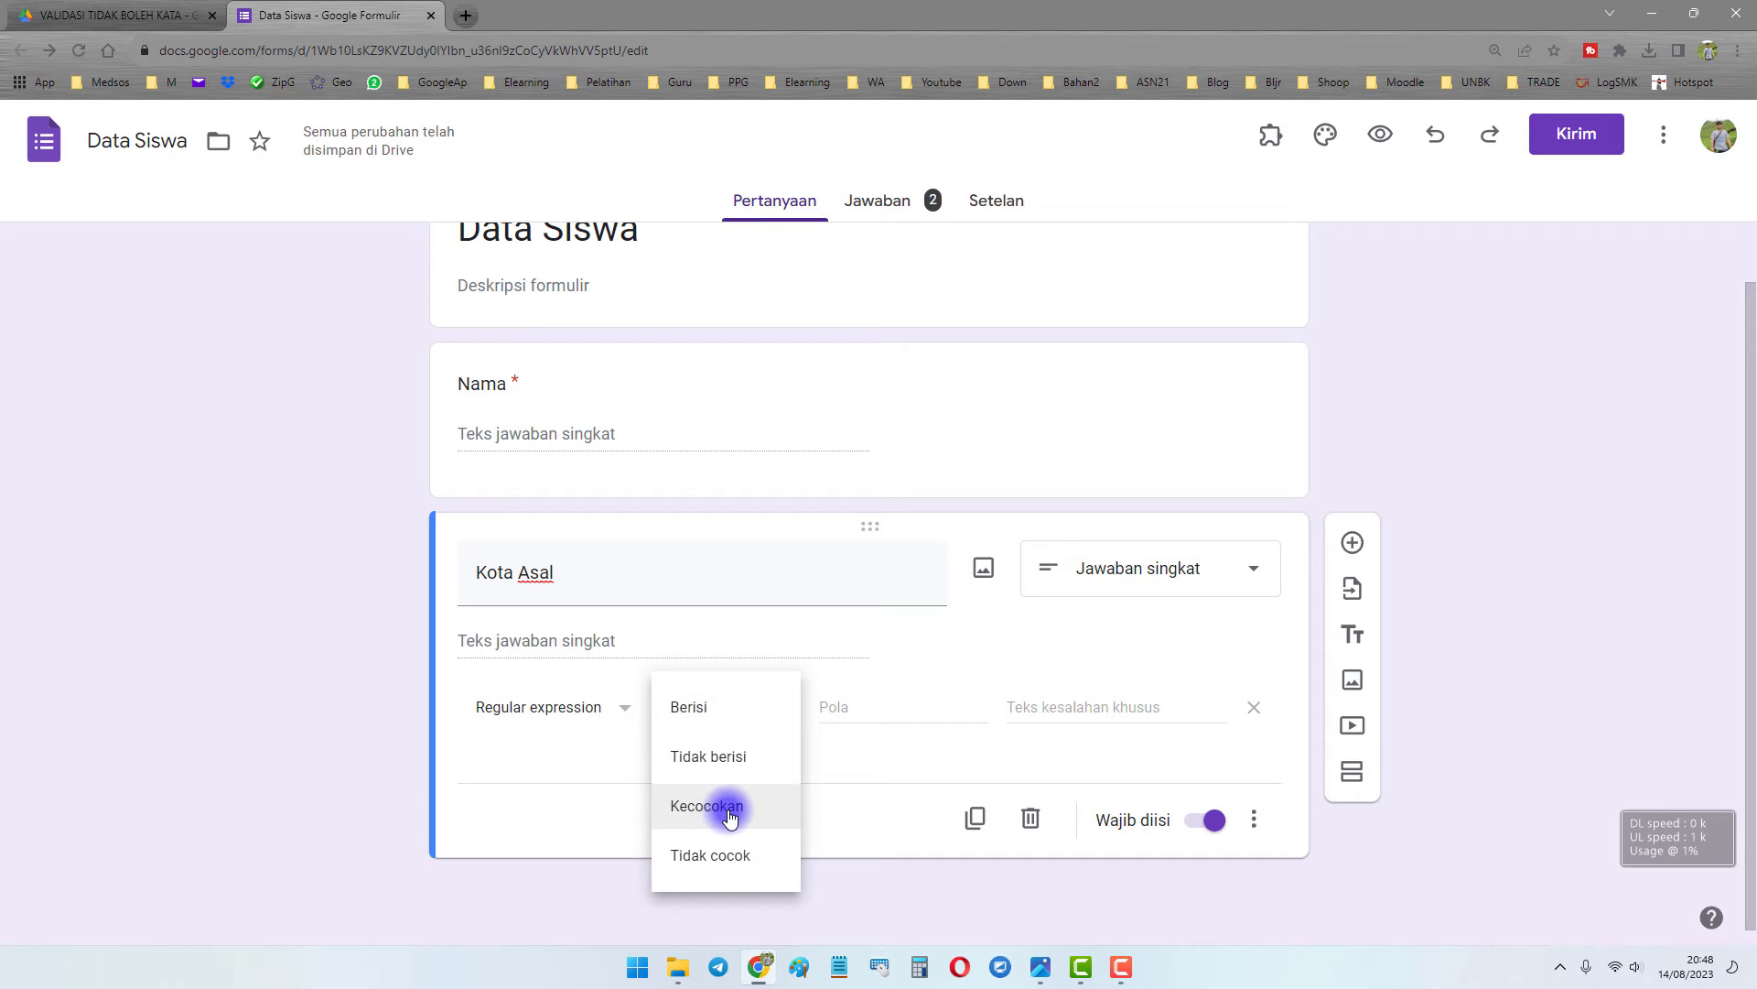
left_click(726, 763)
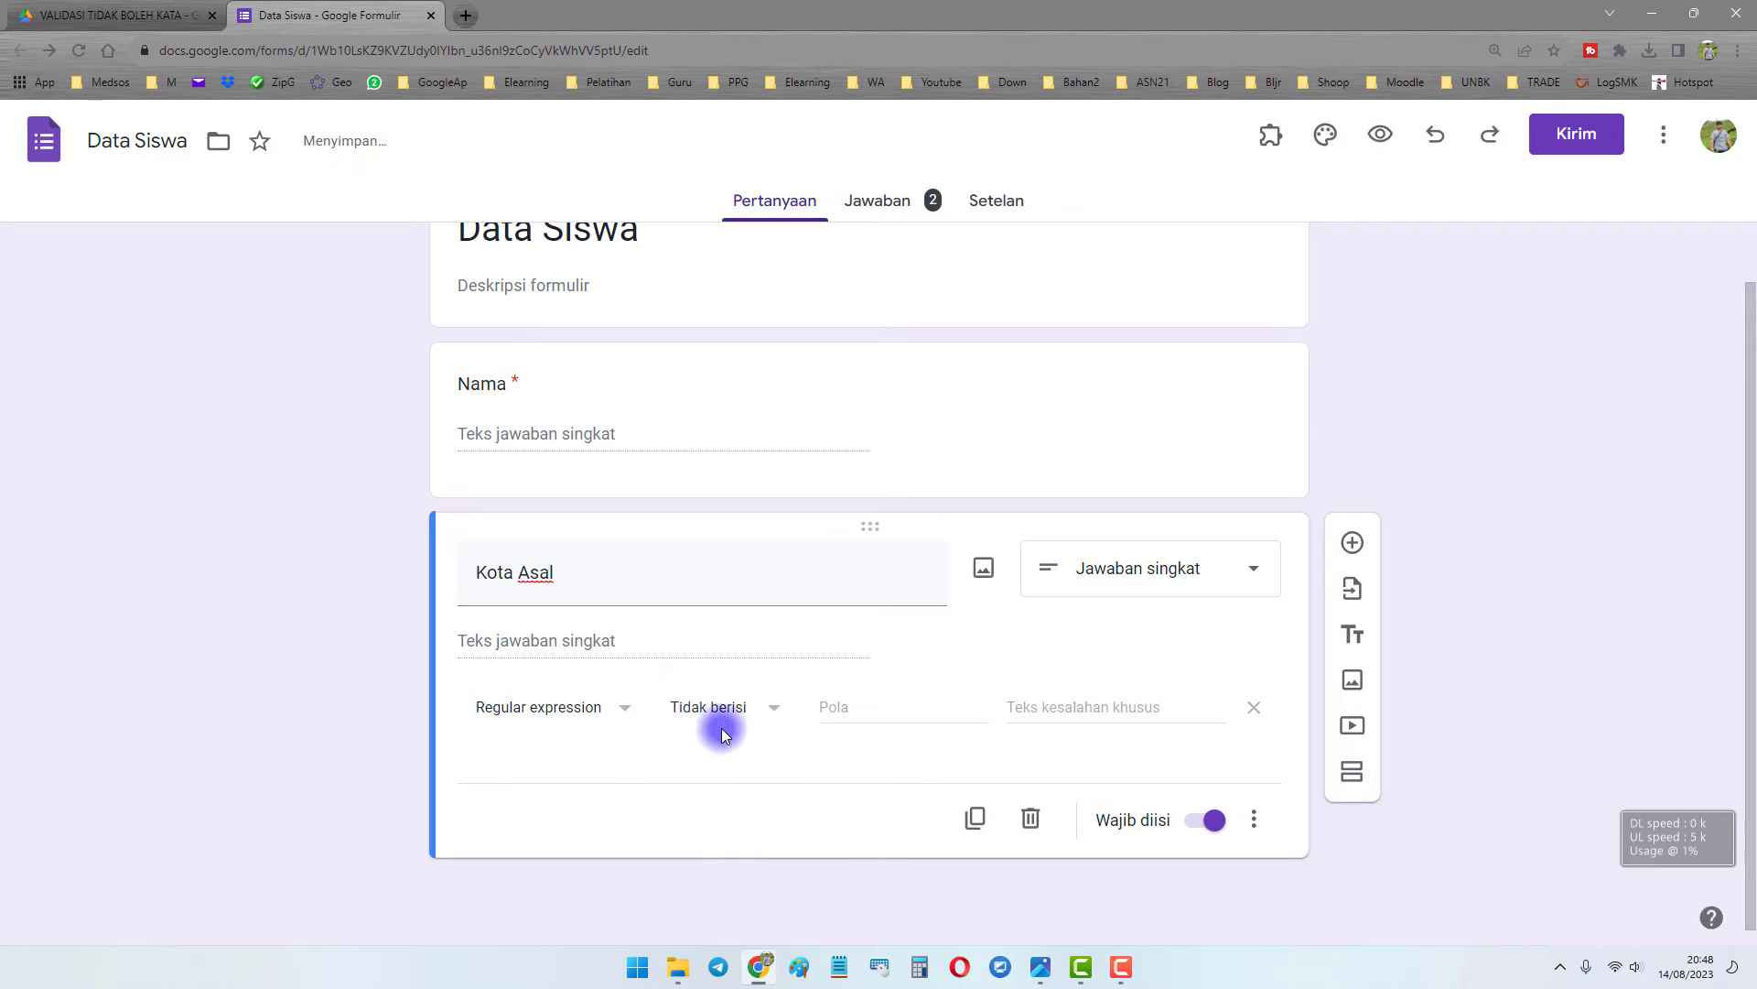
Enter [kK][oO][tT][aA] as the Kota Asal validation pattern, covering kota in any mix of upper and lower case.
left_click(861, 710)
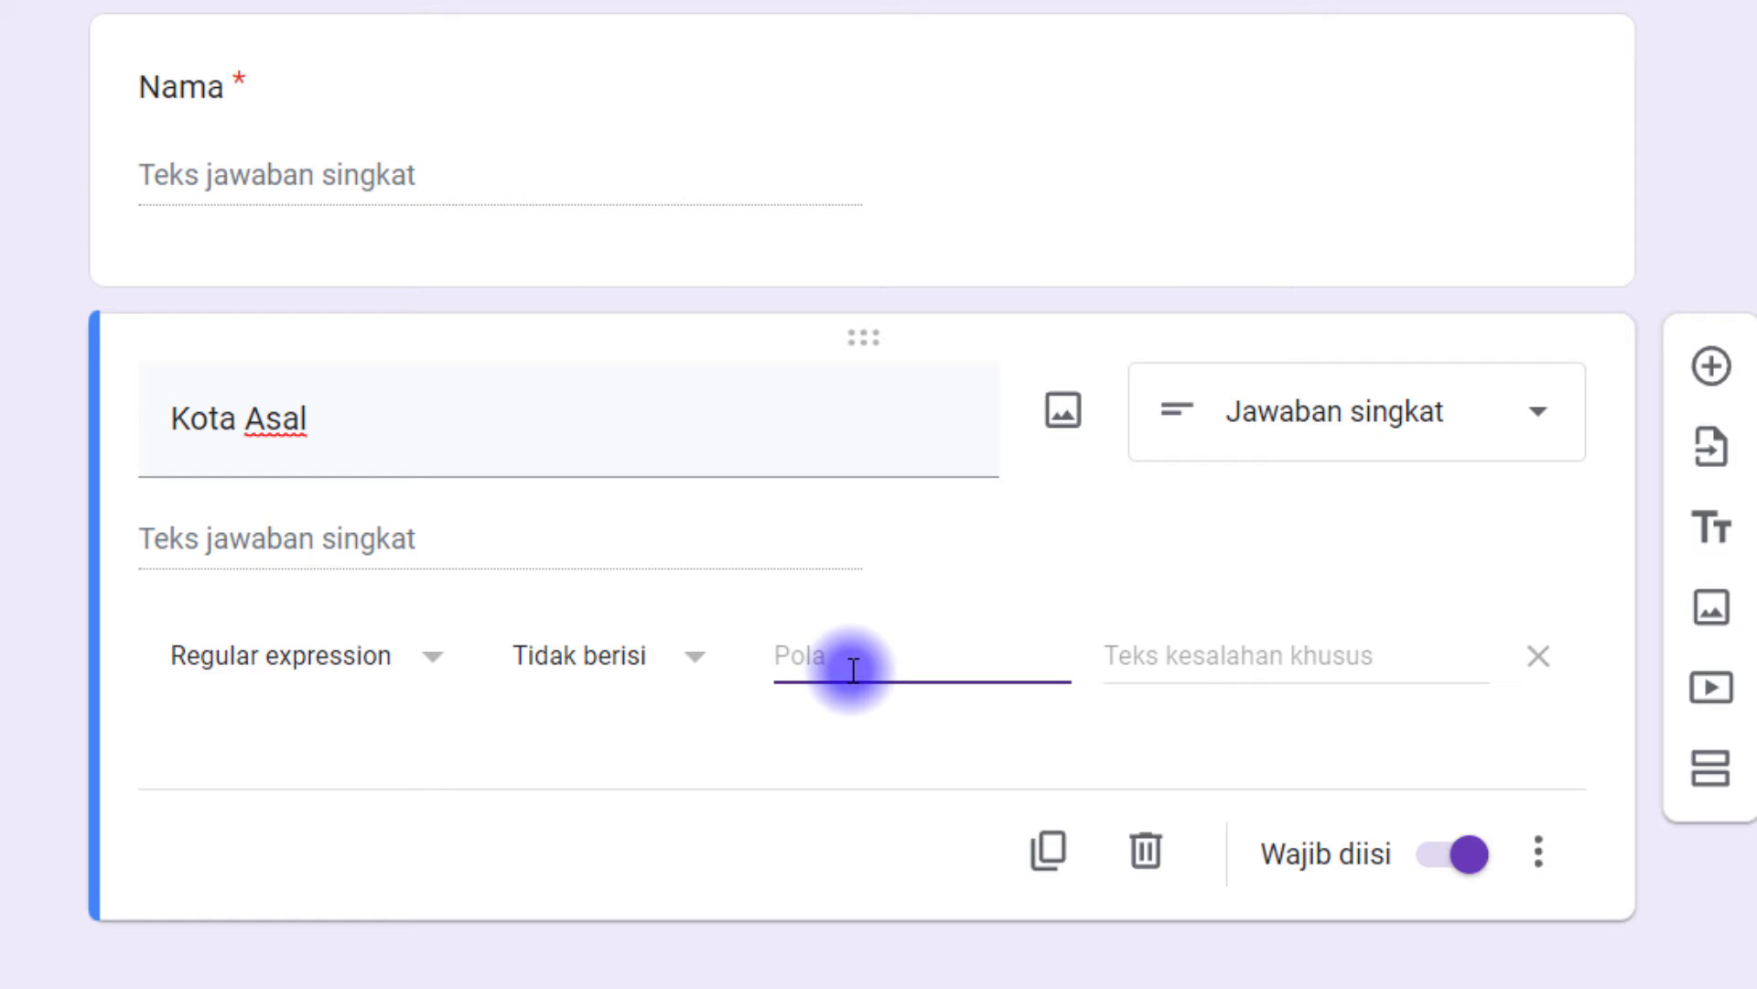
type("[]")
key("Left")
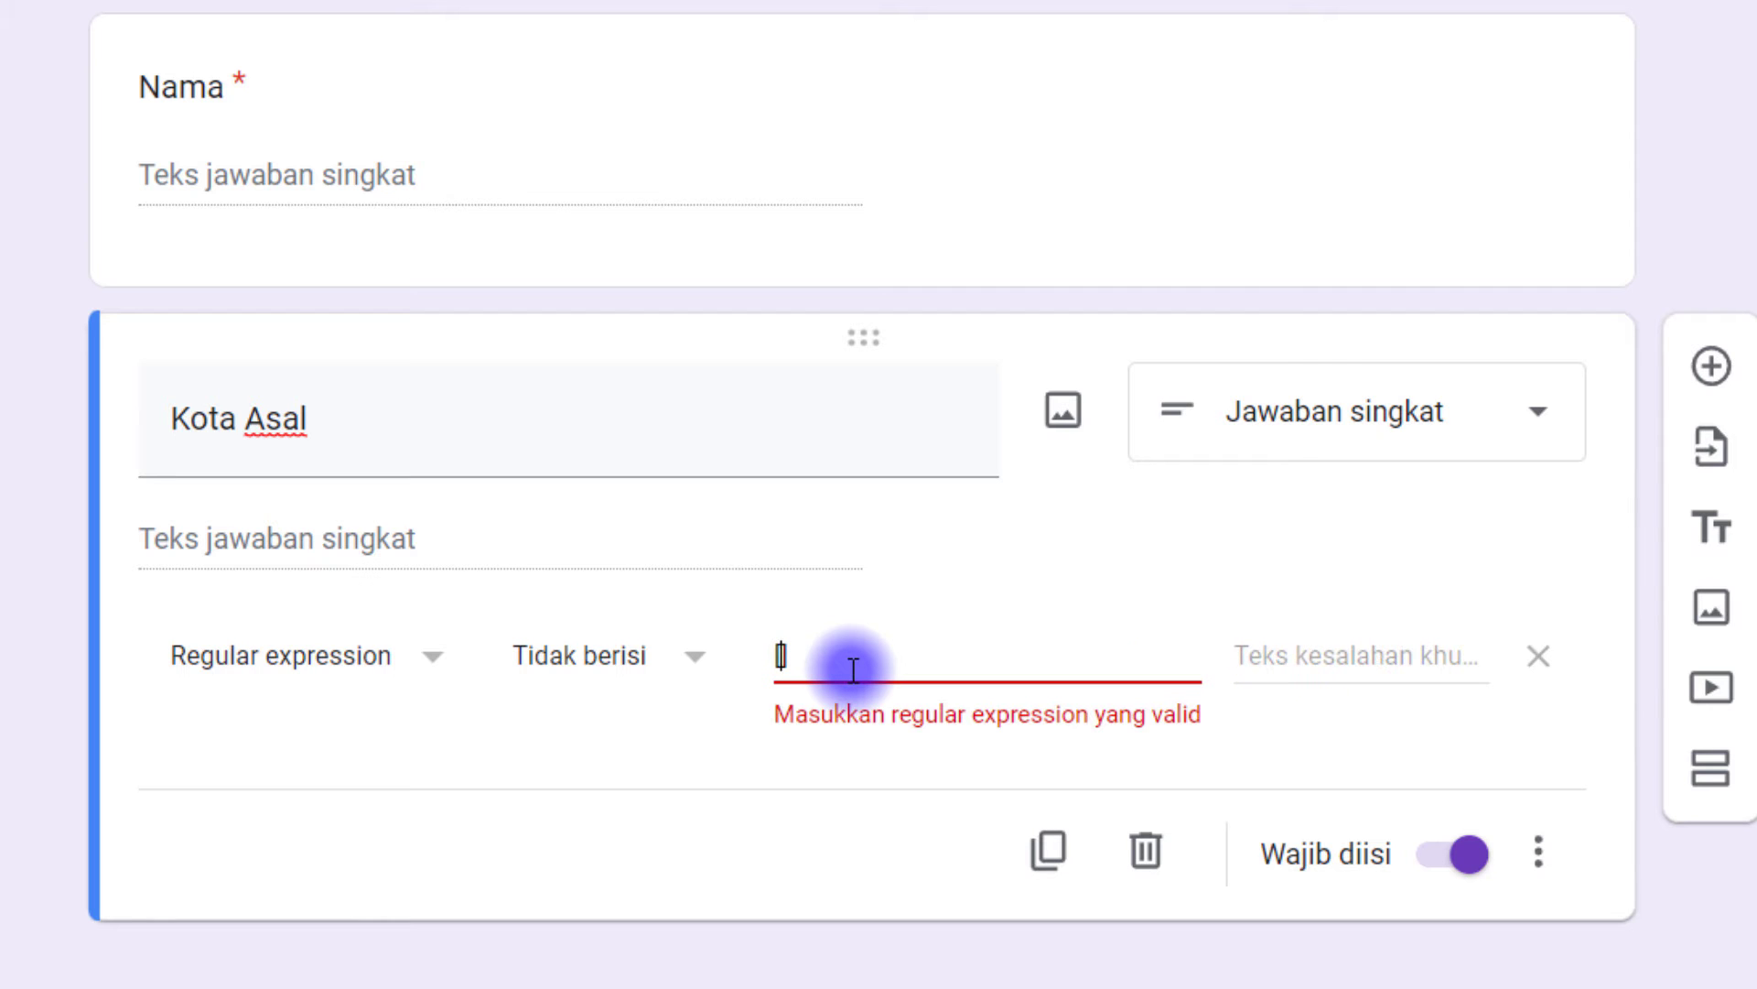
type("kK")
key("Right")
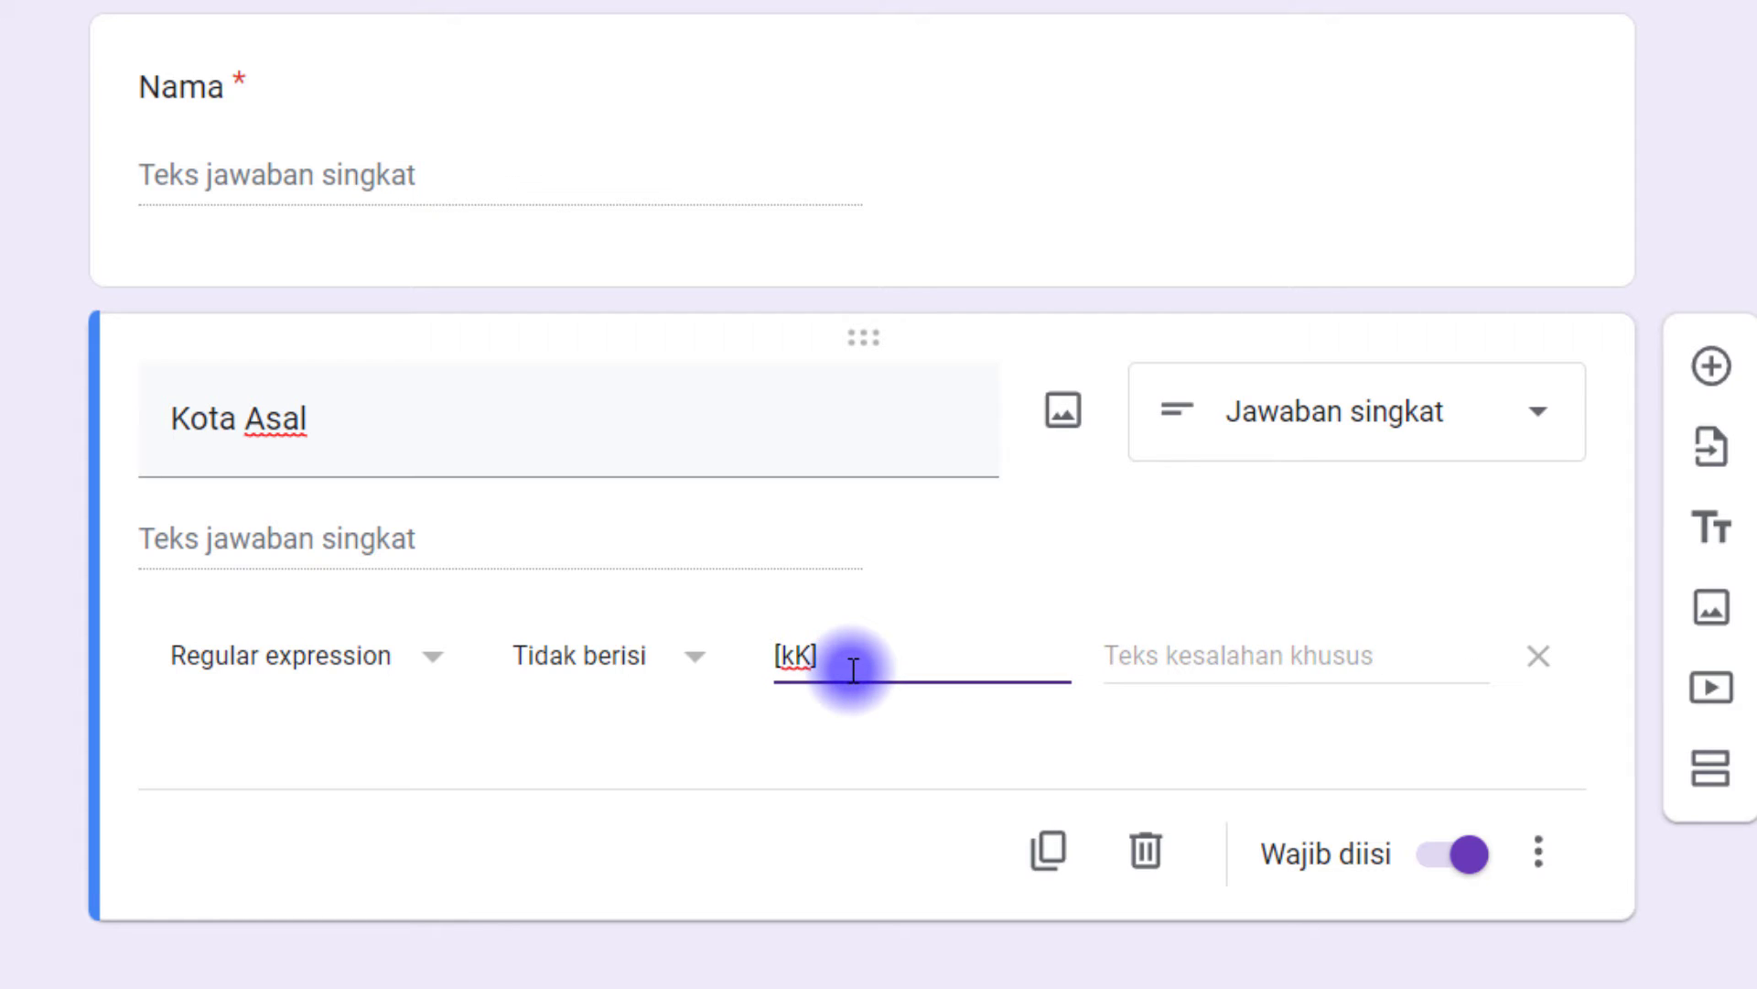
type("[]")
key("Left")
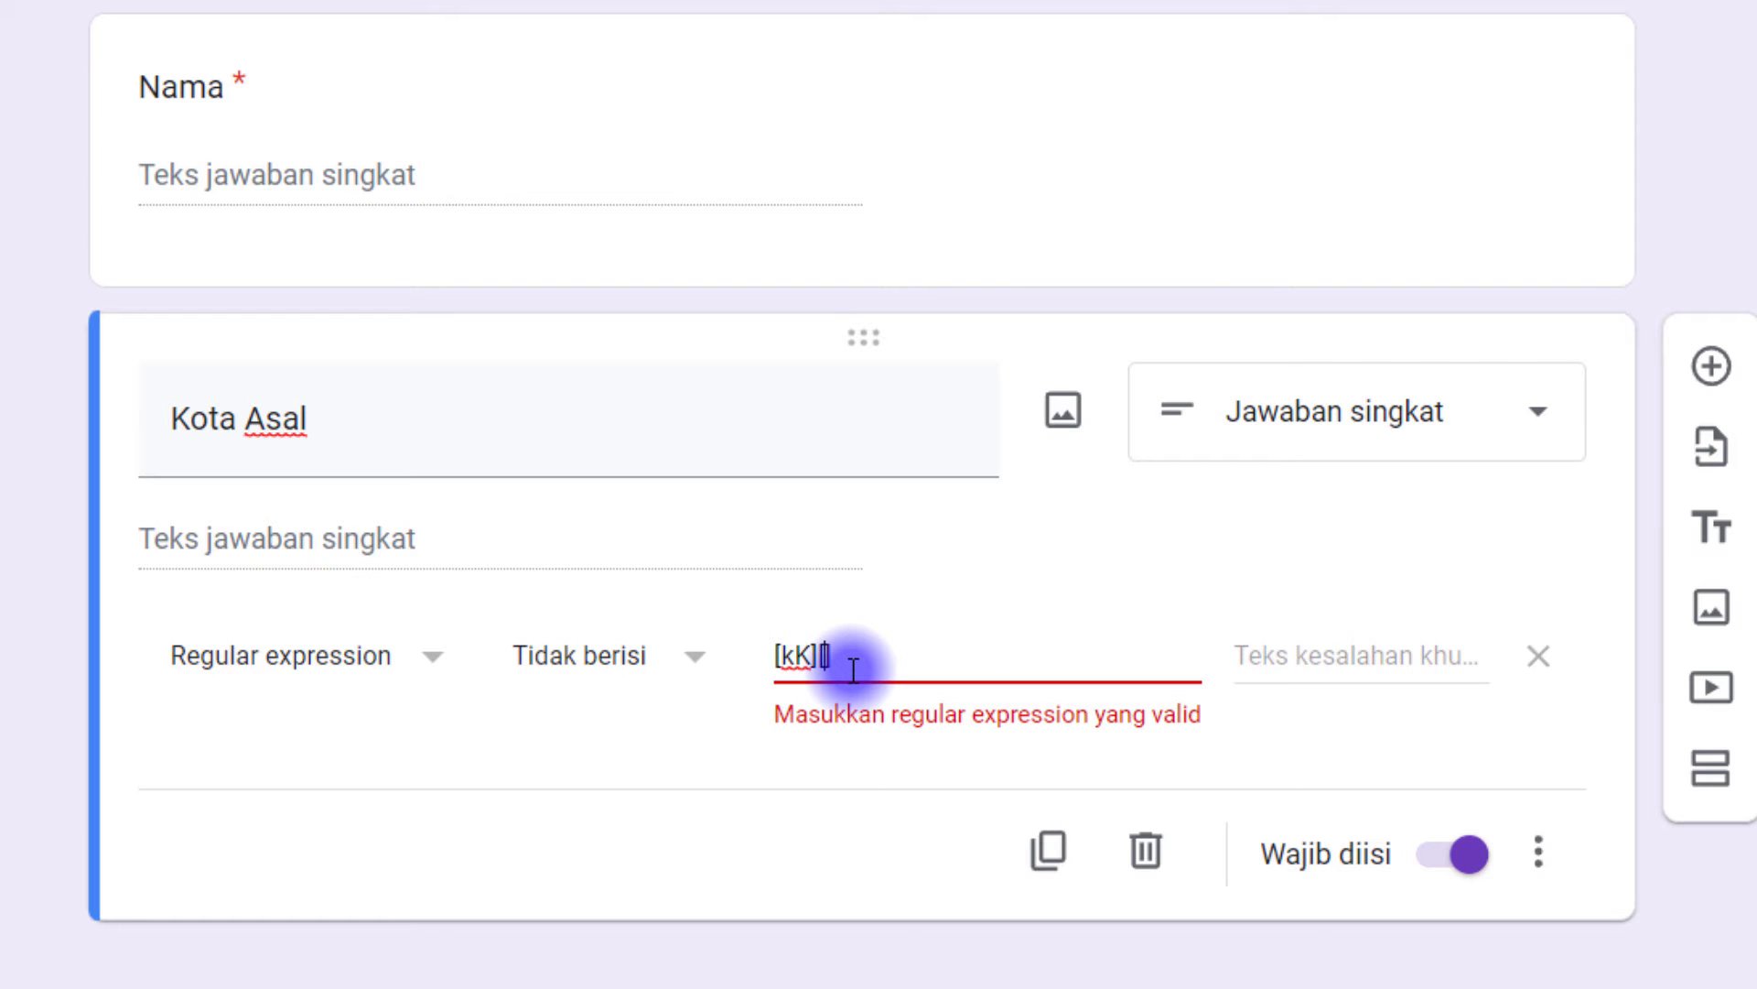
type("oO")
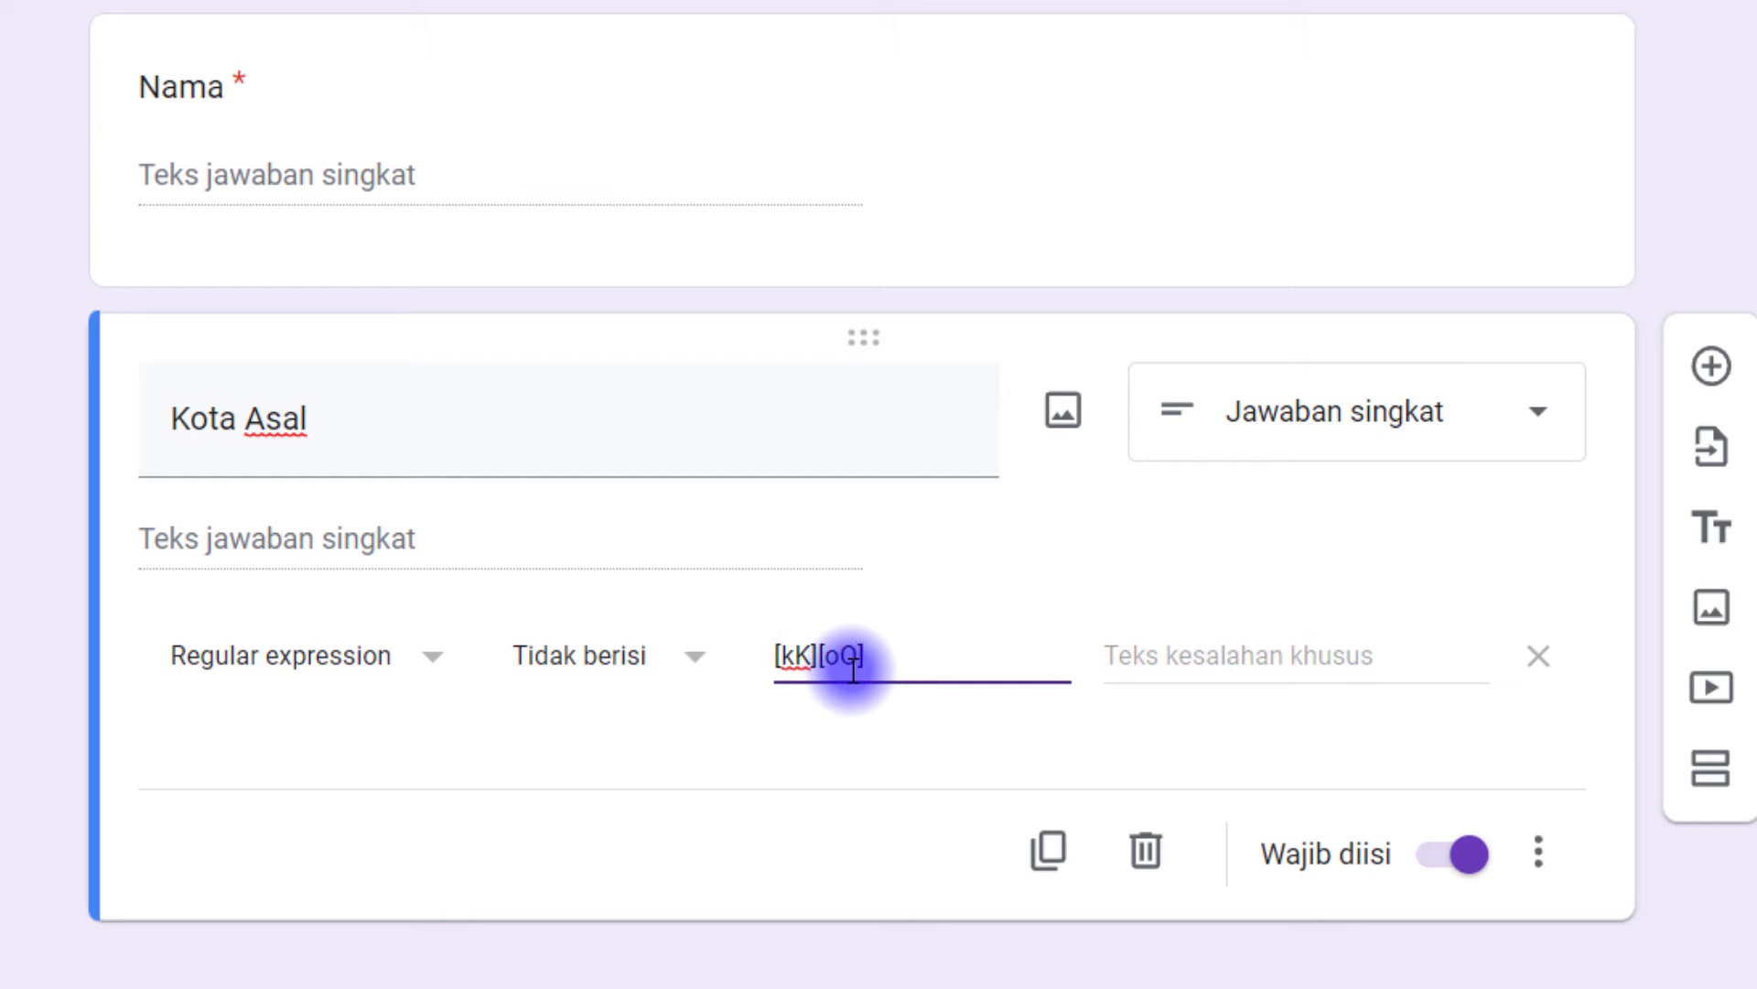
type("[]")
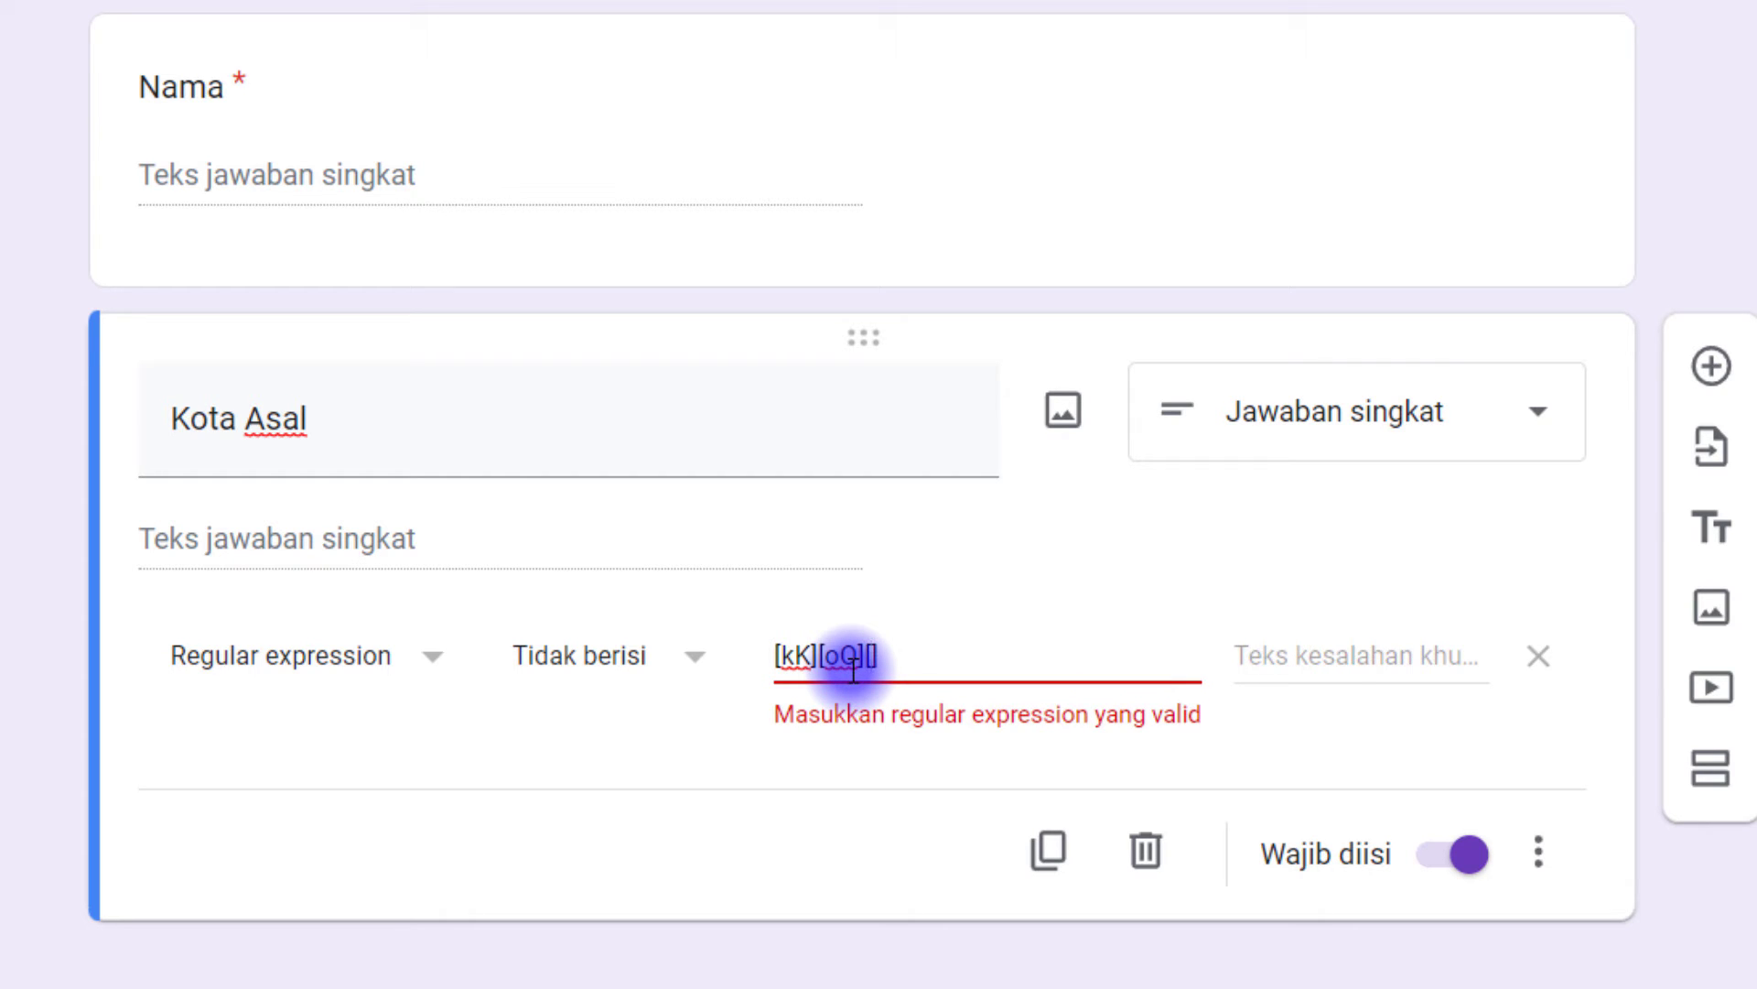
type("tT")
type("[]")
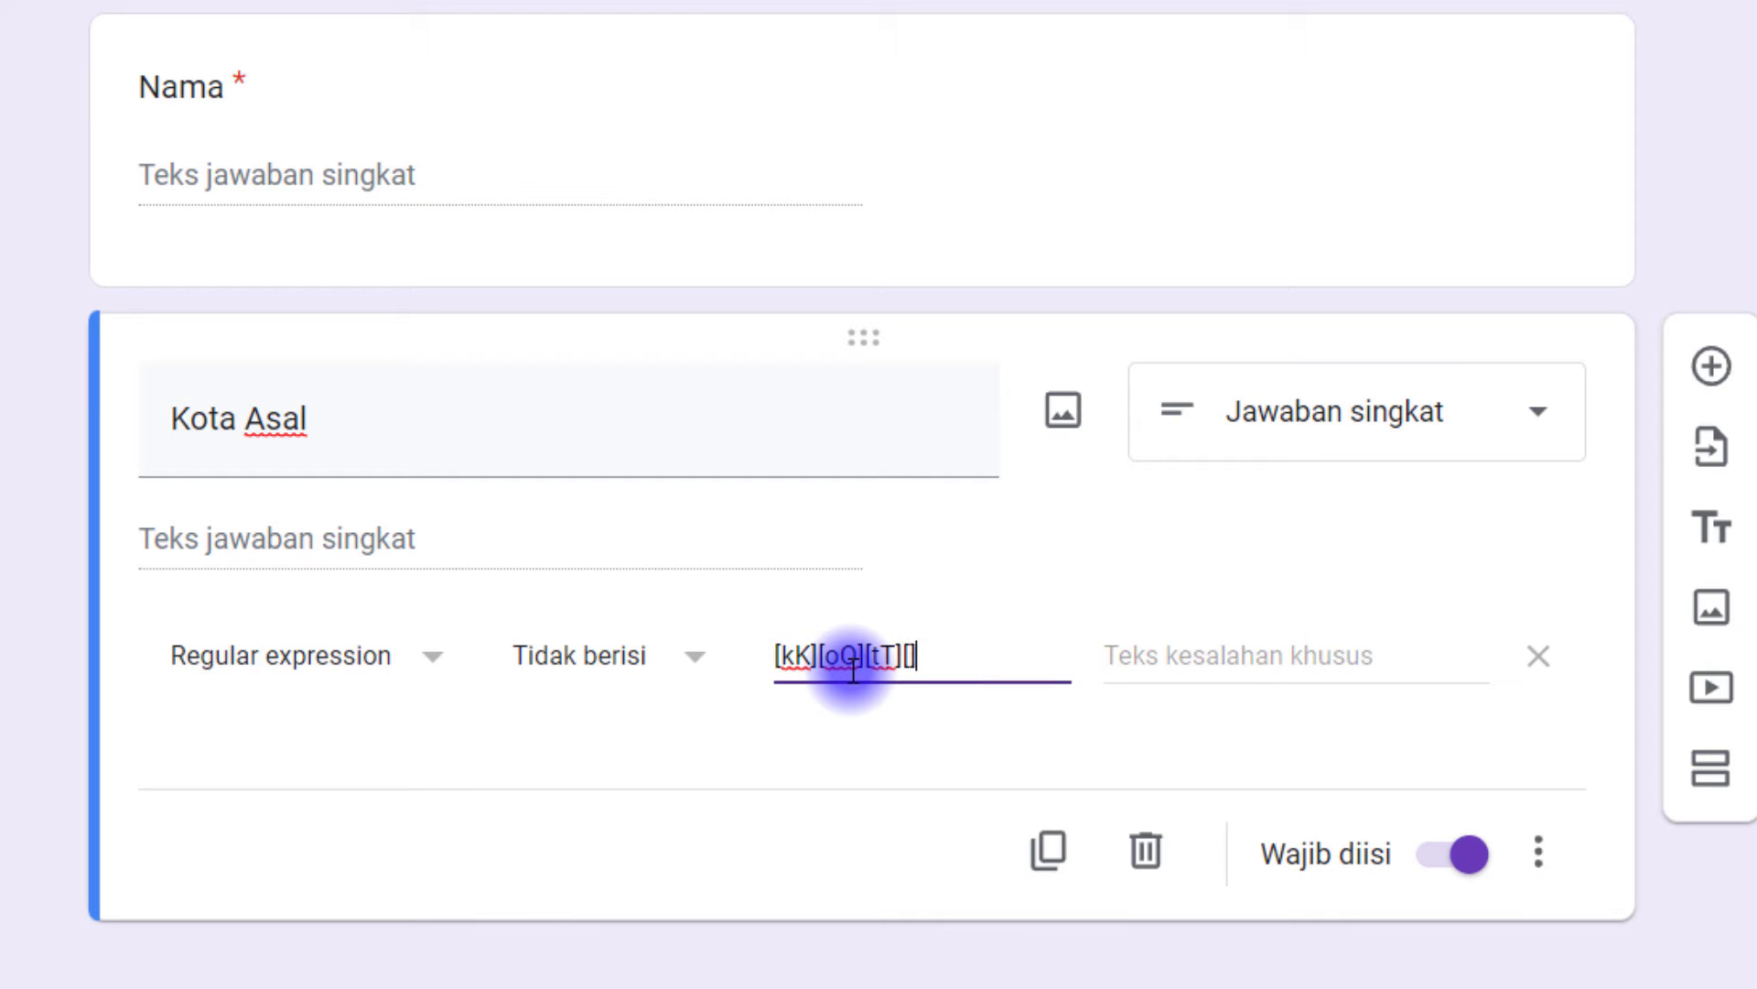
key("Left")
type("aA")
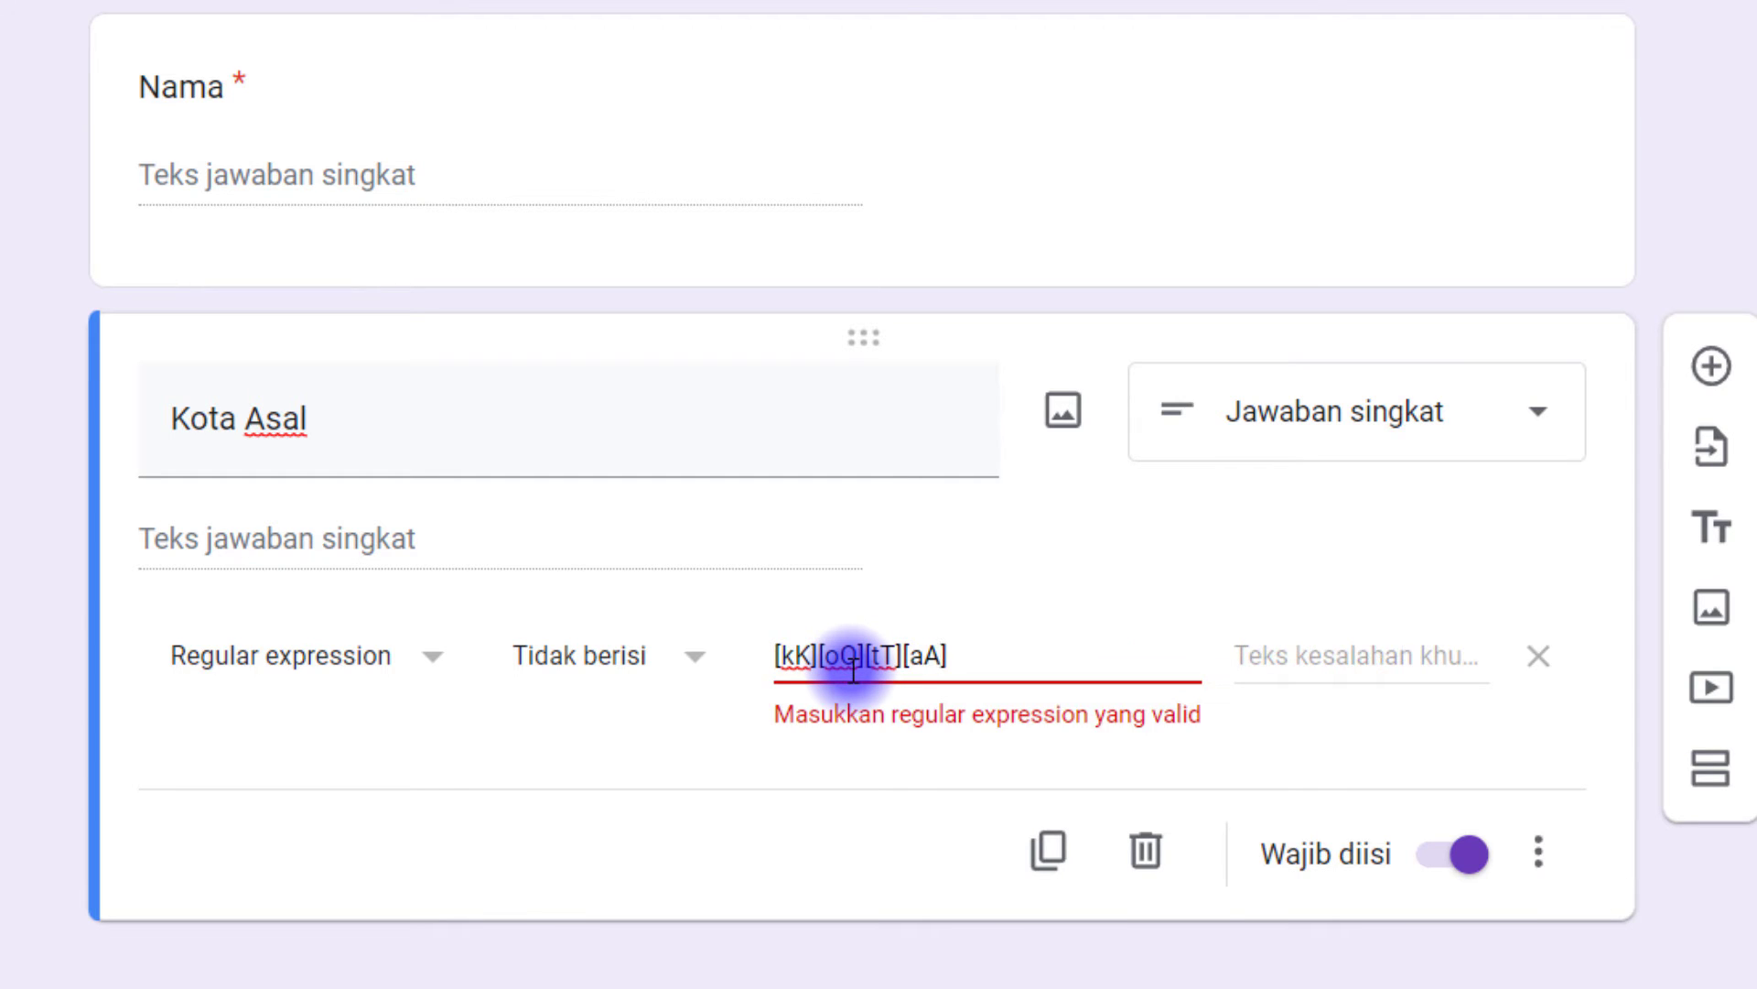
left_click_drag(993, 655, 777, 655)
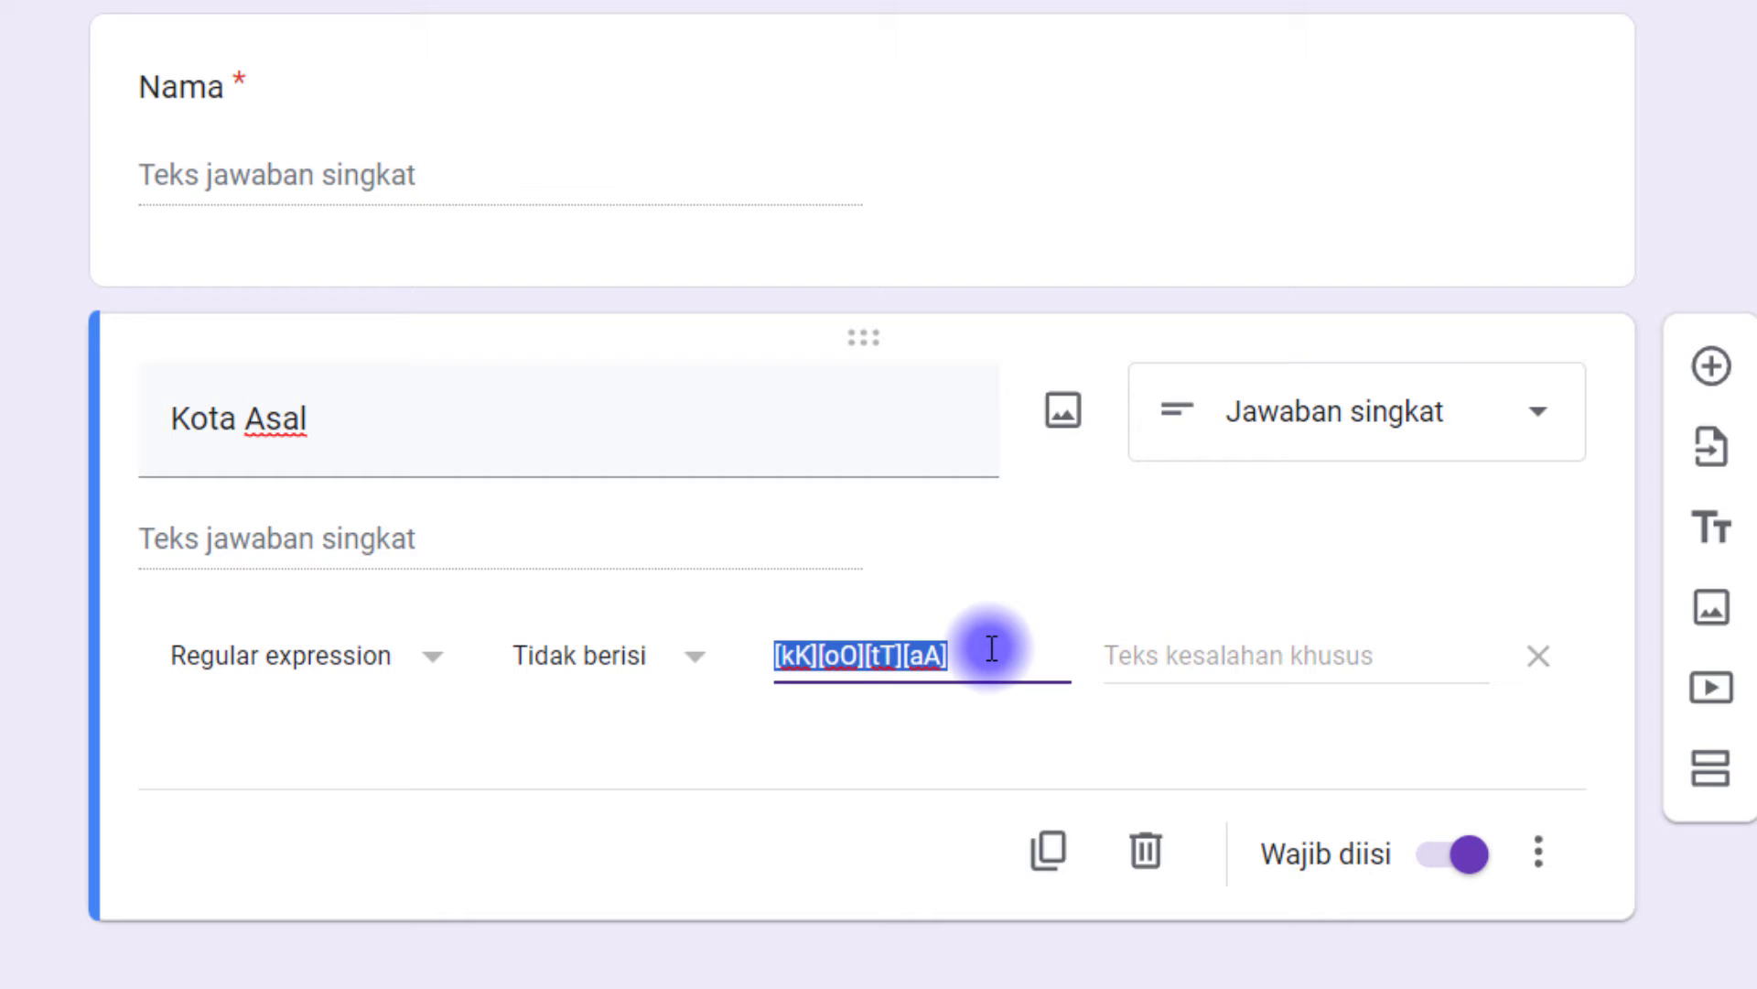
left_click(1492, 542)
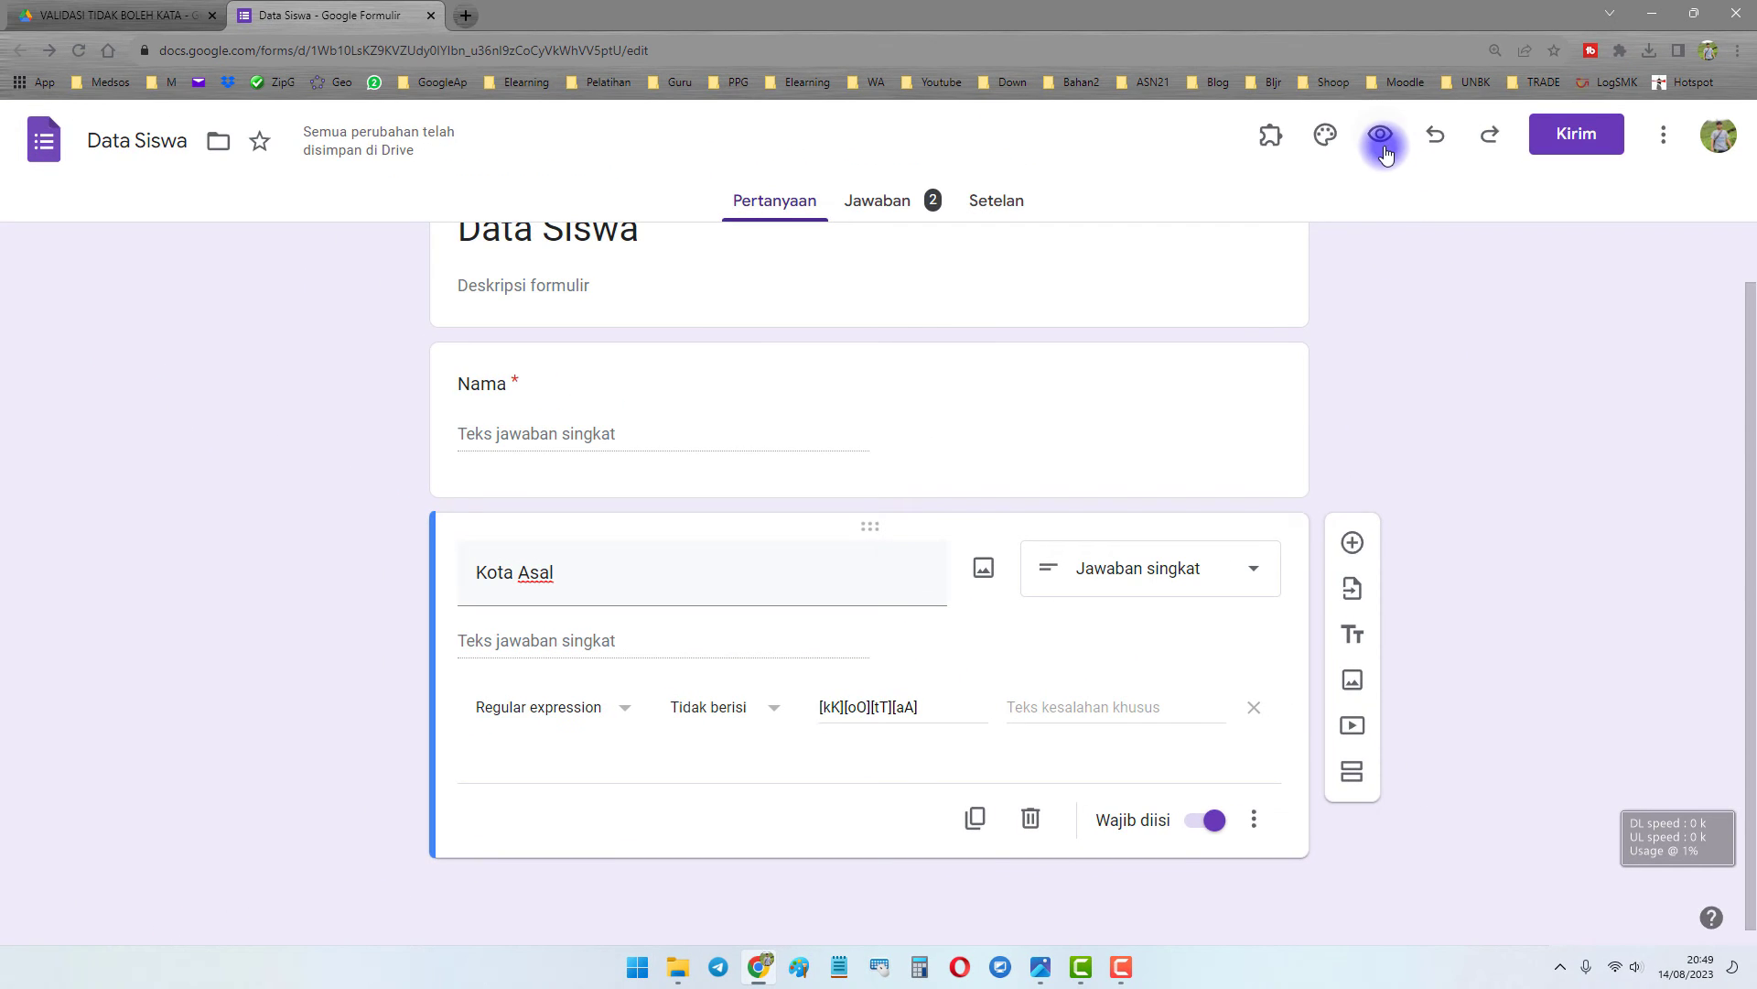
Open the Data Siswa form's preview and replace the Nama answer with the sample text DSFDSF.
left_click(1382, 142)
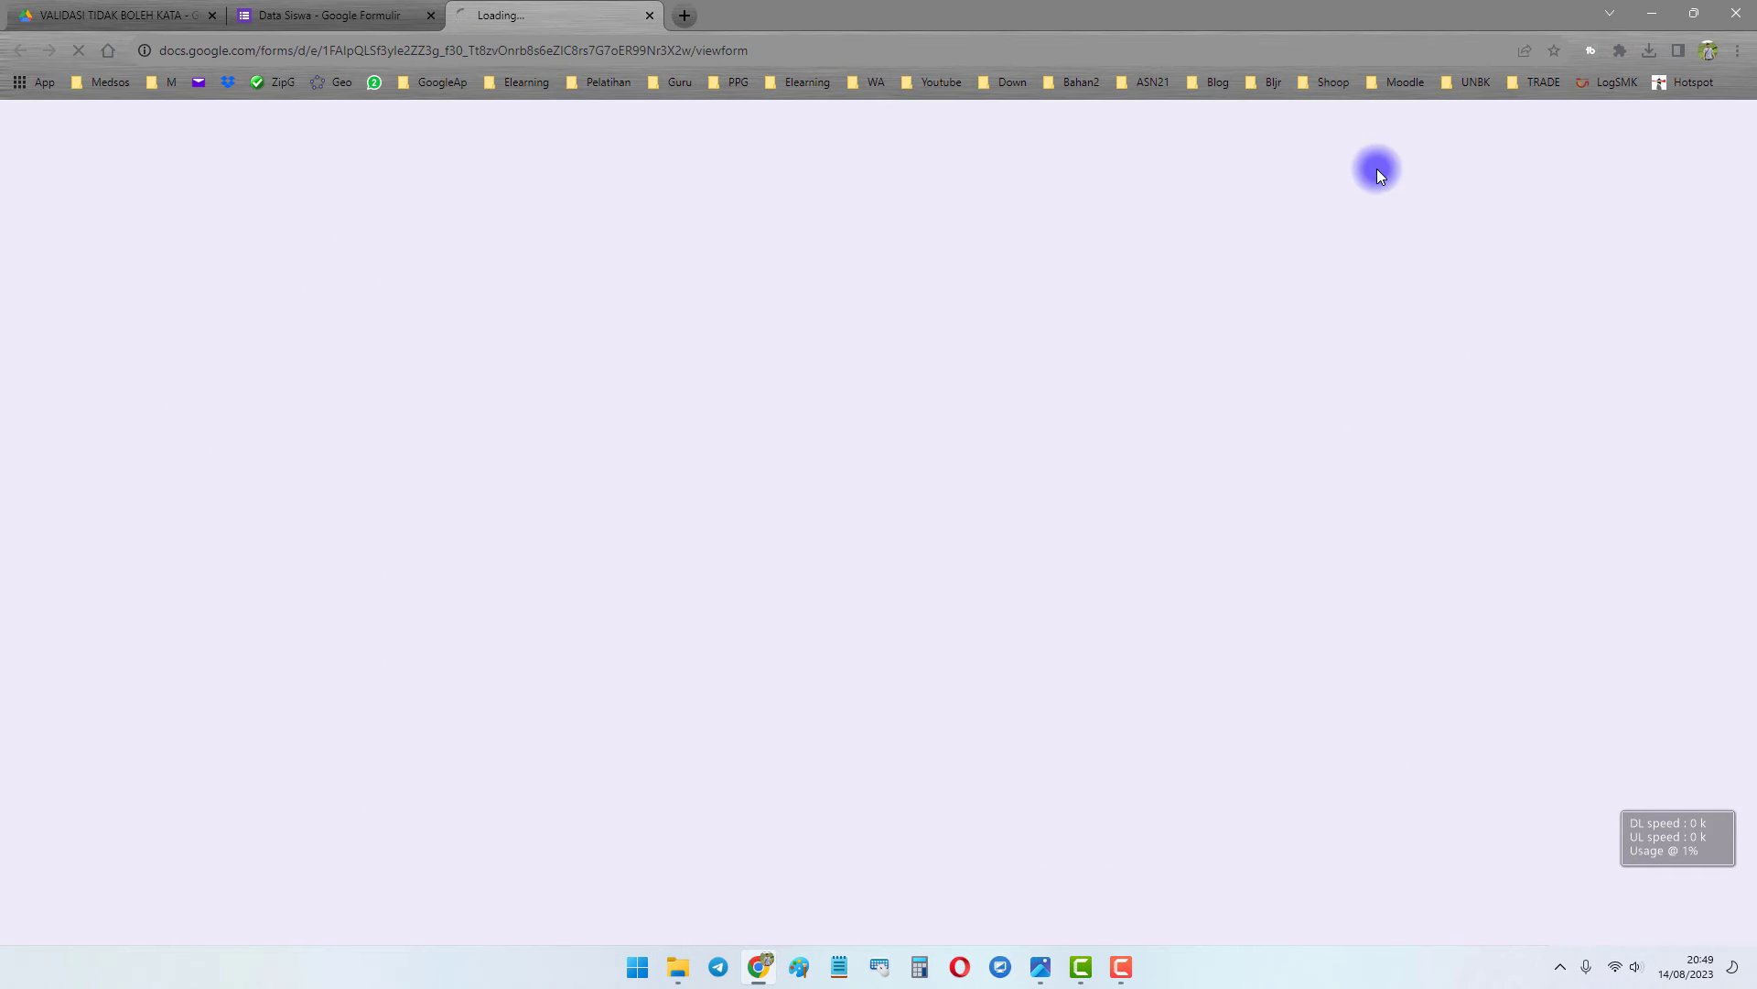
left_click_drag(628, 455, 514, 459)
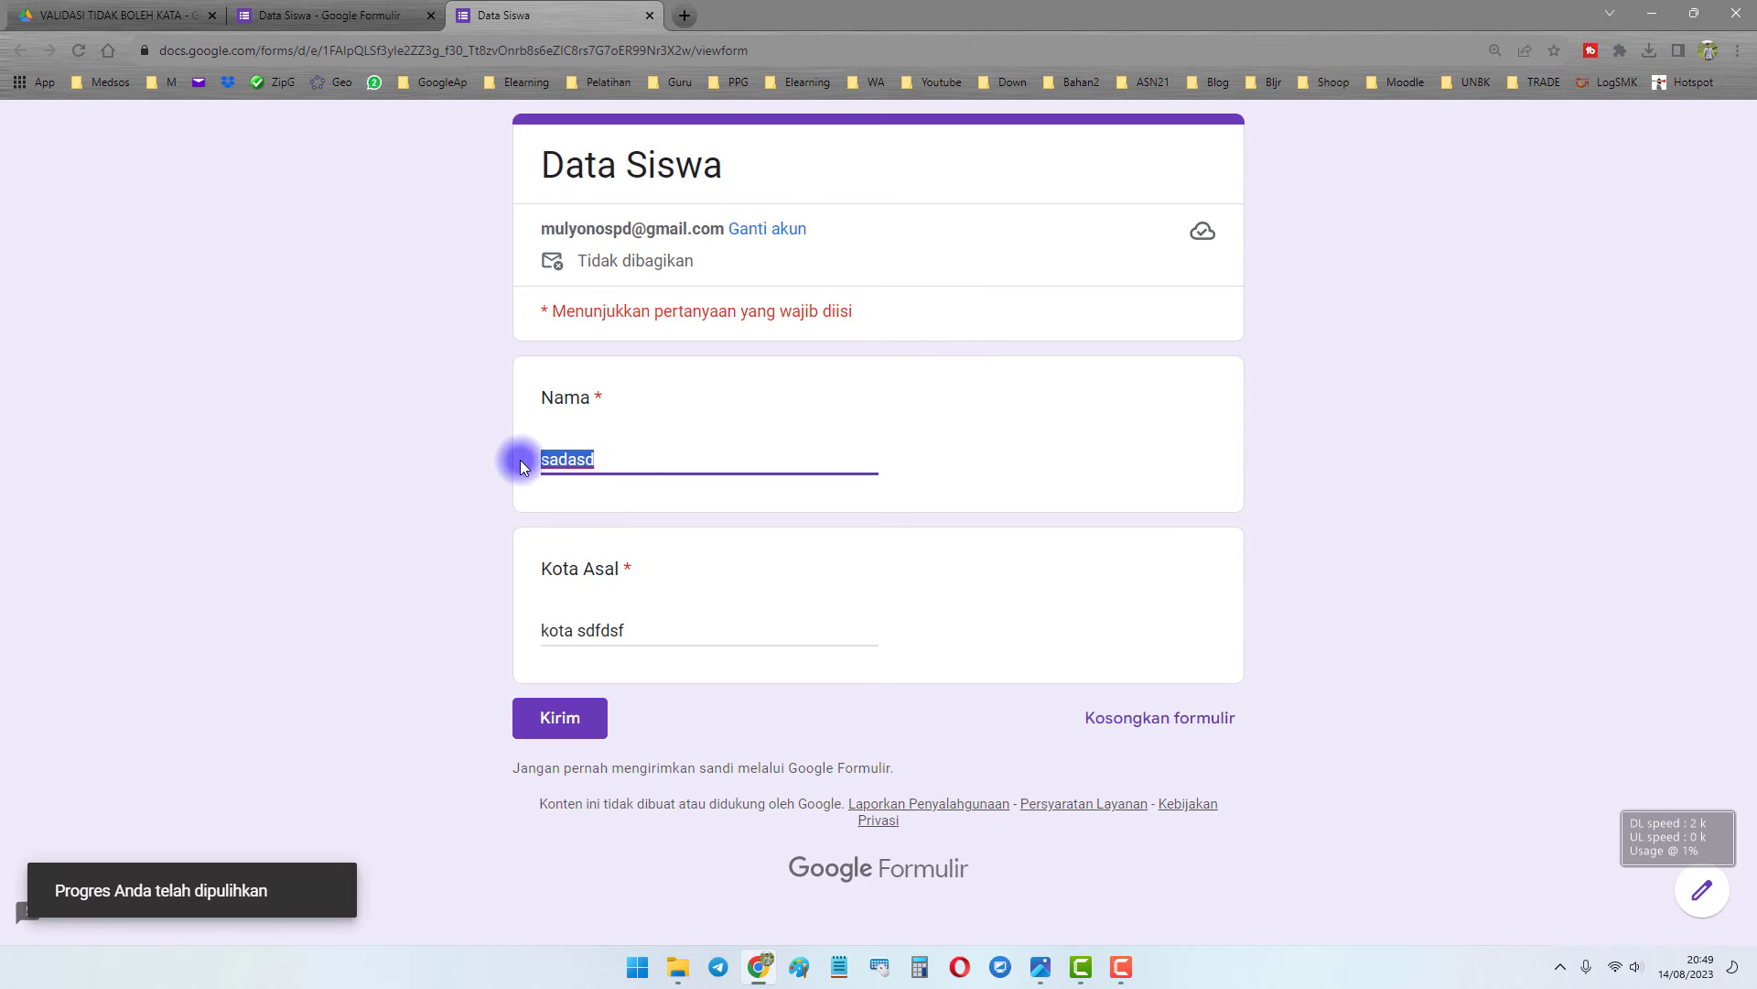
type("dsdfsdf")
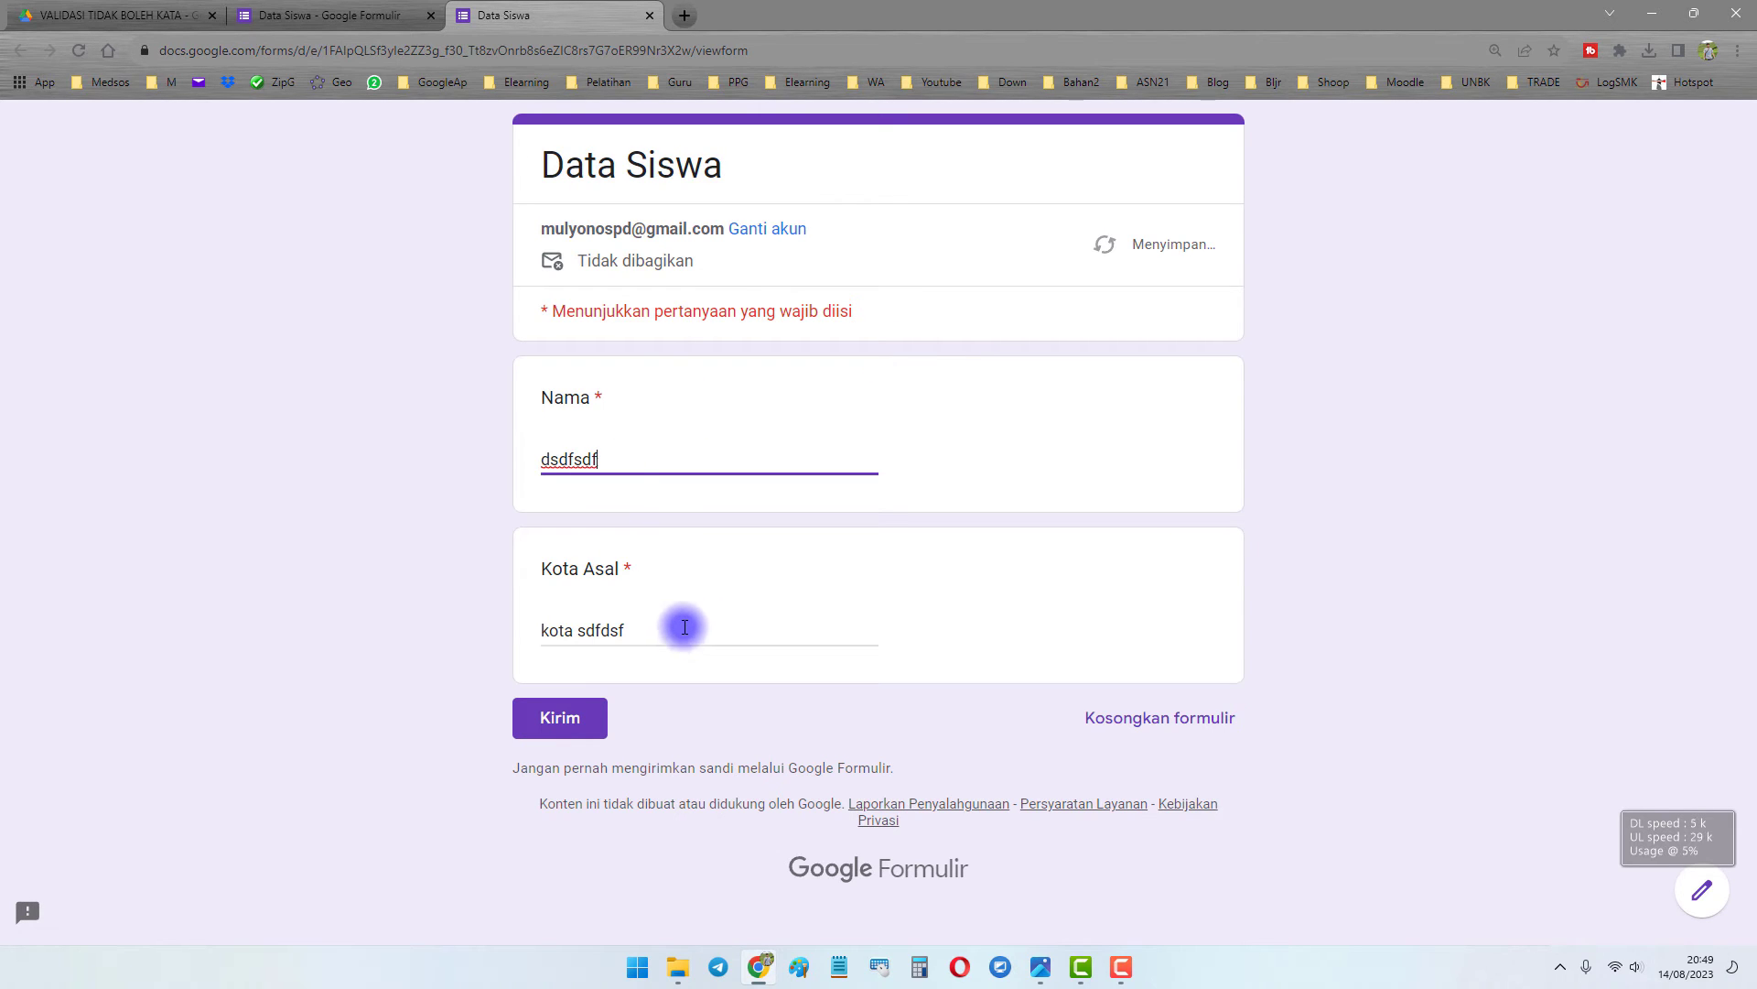
left_click_drag(619, 460, 568, 461)
type("DSFDSF")
Replace the Kota Asal answer with KOTA BANDUNG and try to submit the form.
left_click_drag(641, 631, 509, 629)
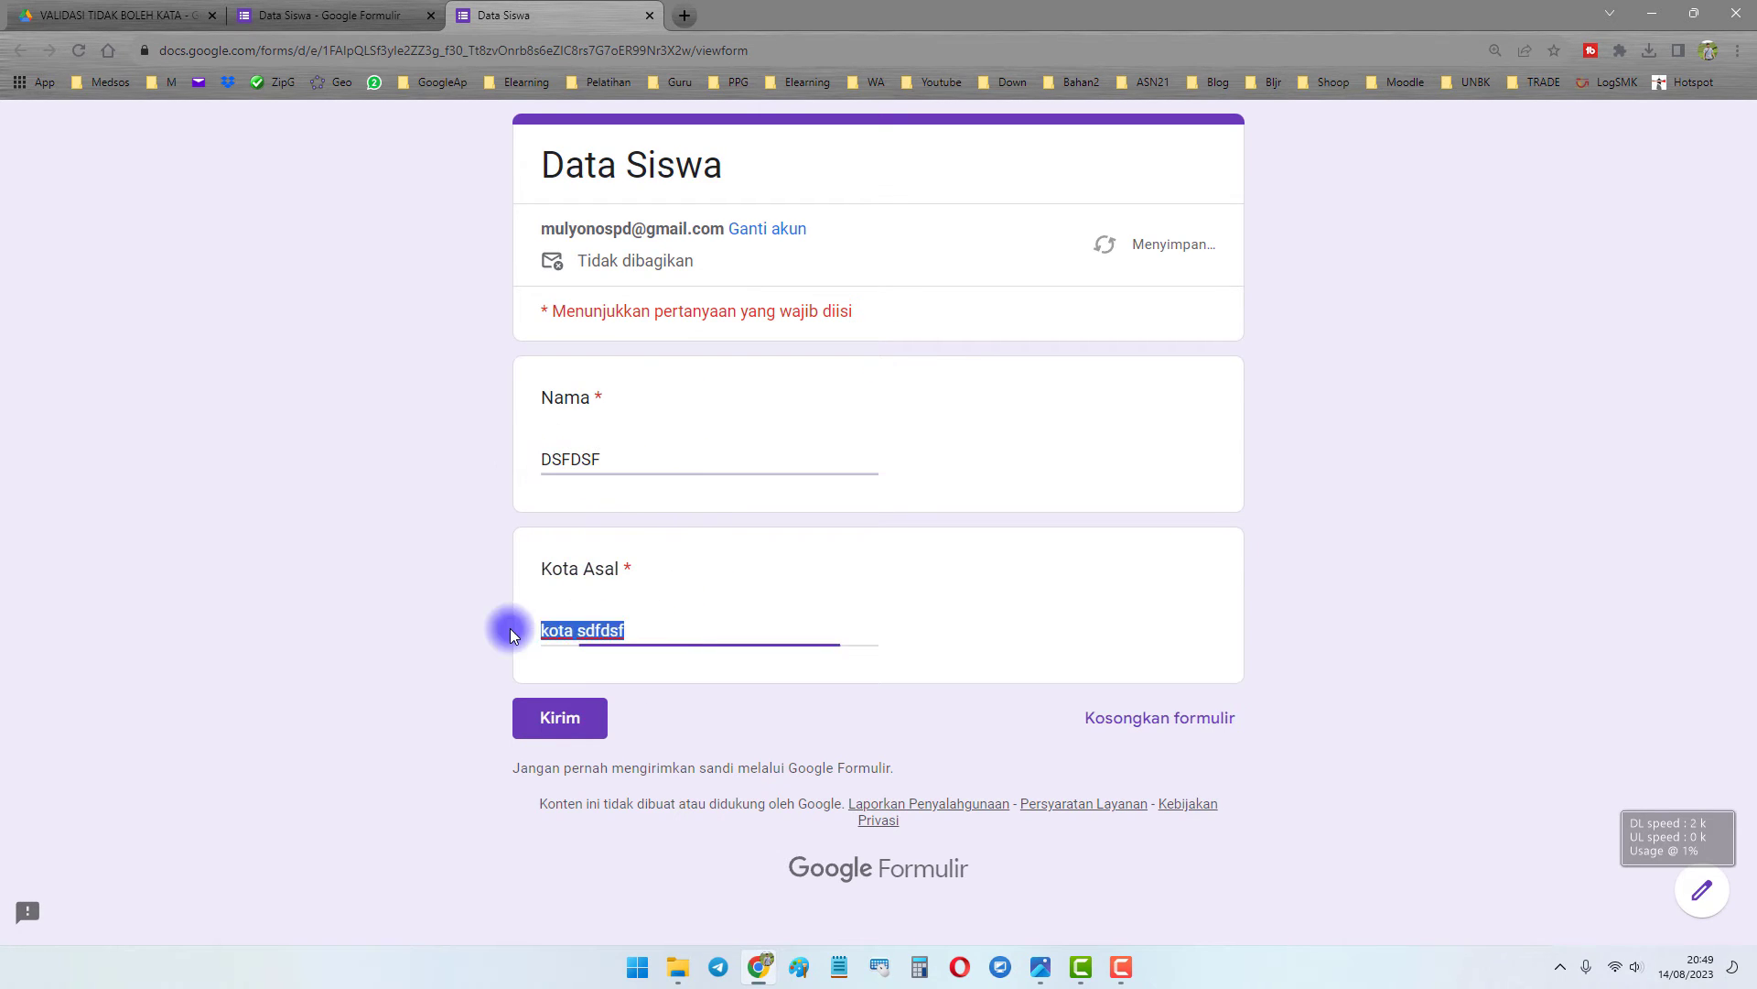
type("KOTA")
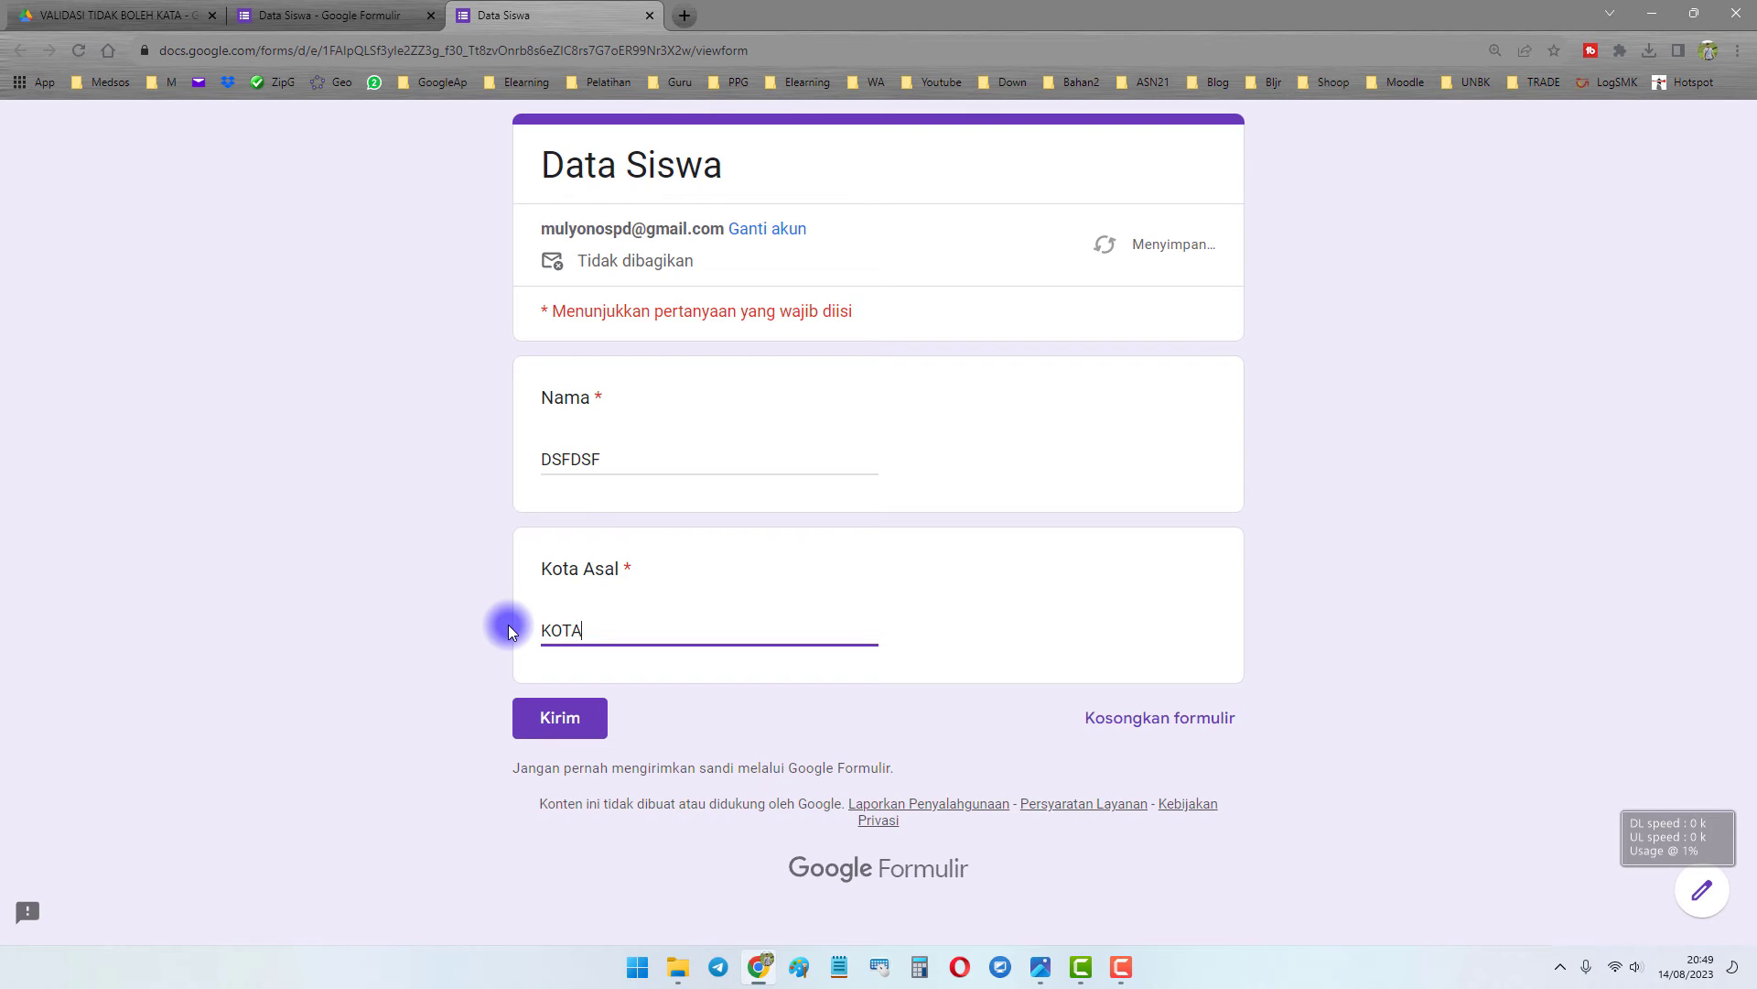
type(" BANDUNG")
left_click_drag(508, 630, 587, 631)
left_click(563, 719)
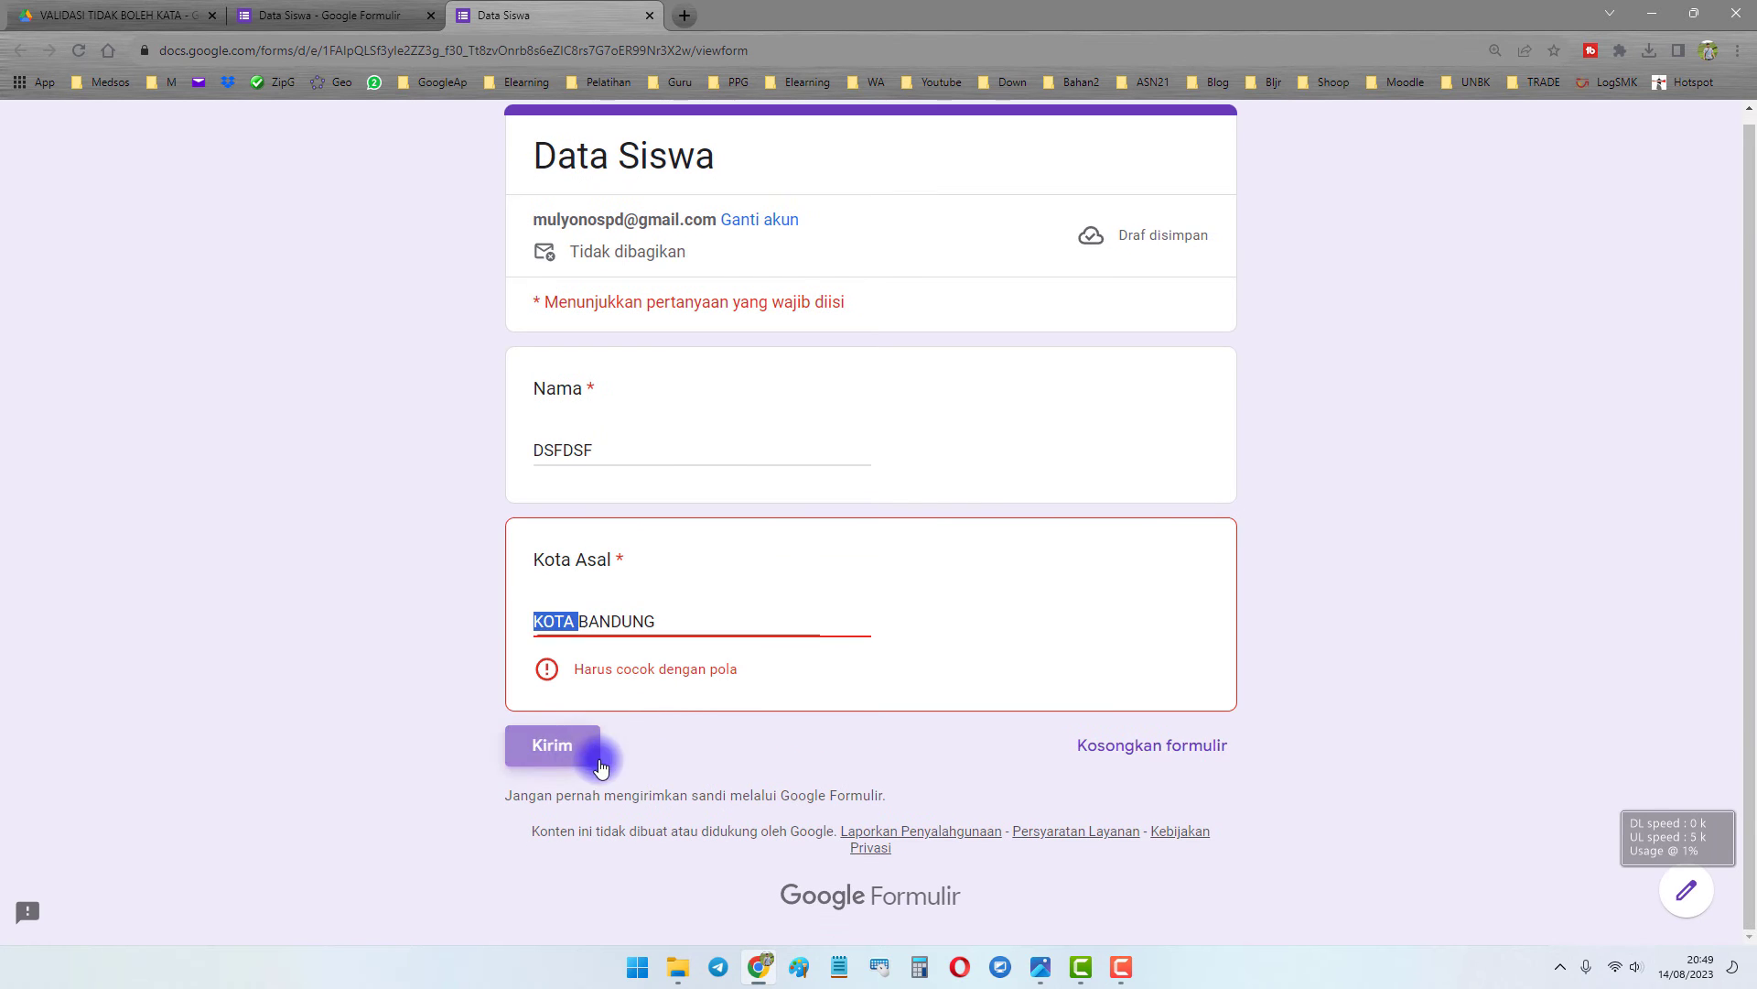
left_click(575, 724)
left_click(575, 725)
left_click(571, 746)
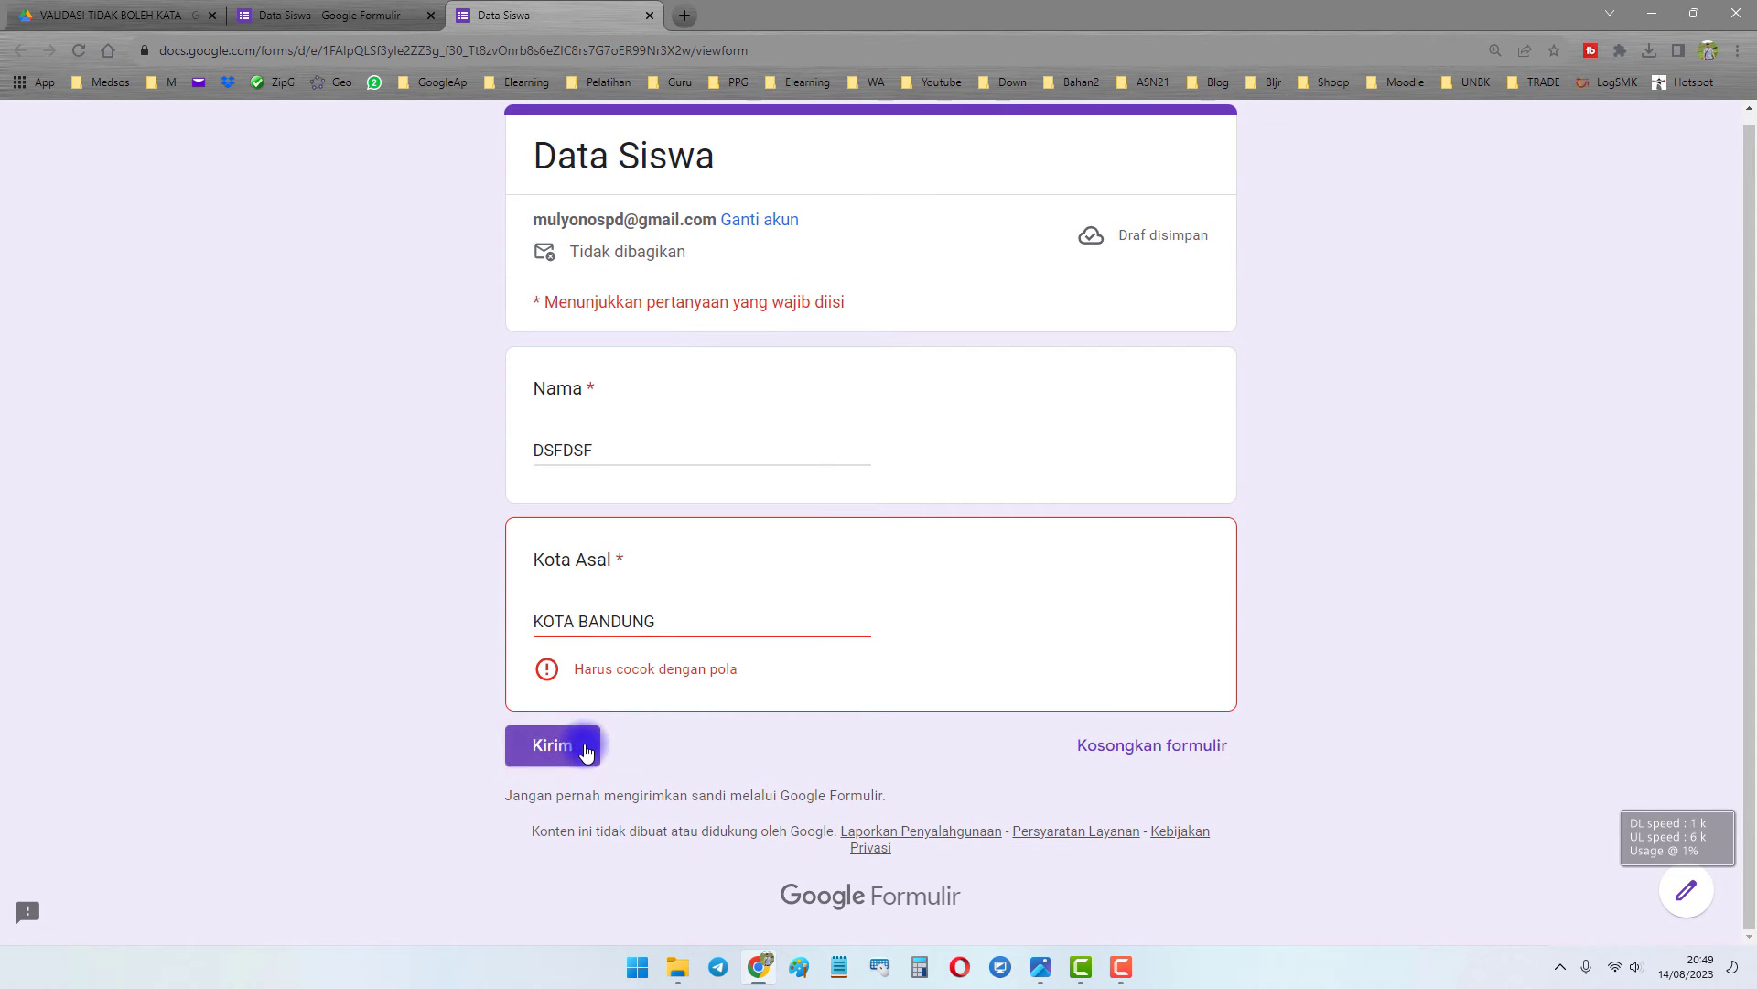
Try submitting the Kota Asal answer as kota BANDUNG, and change its first word to Kota to test that spelling.
double_click(552, 621)
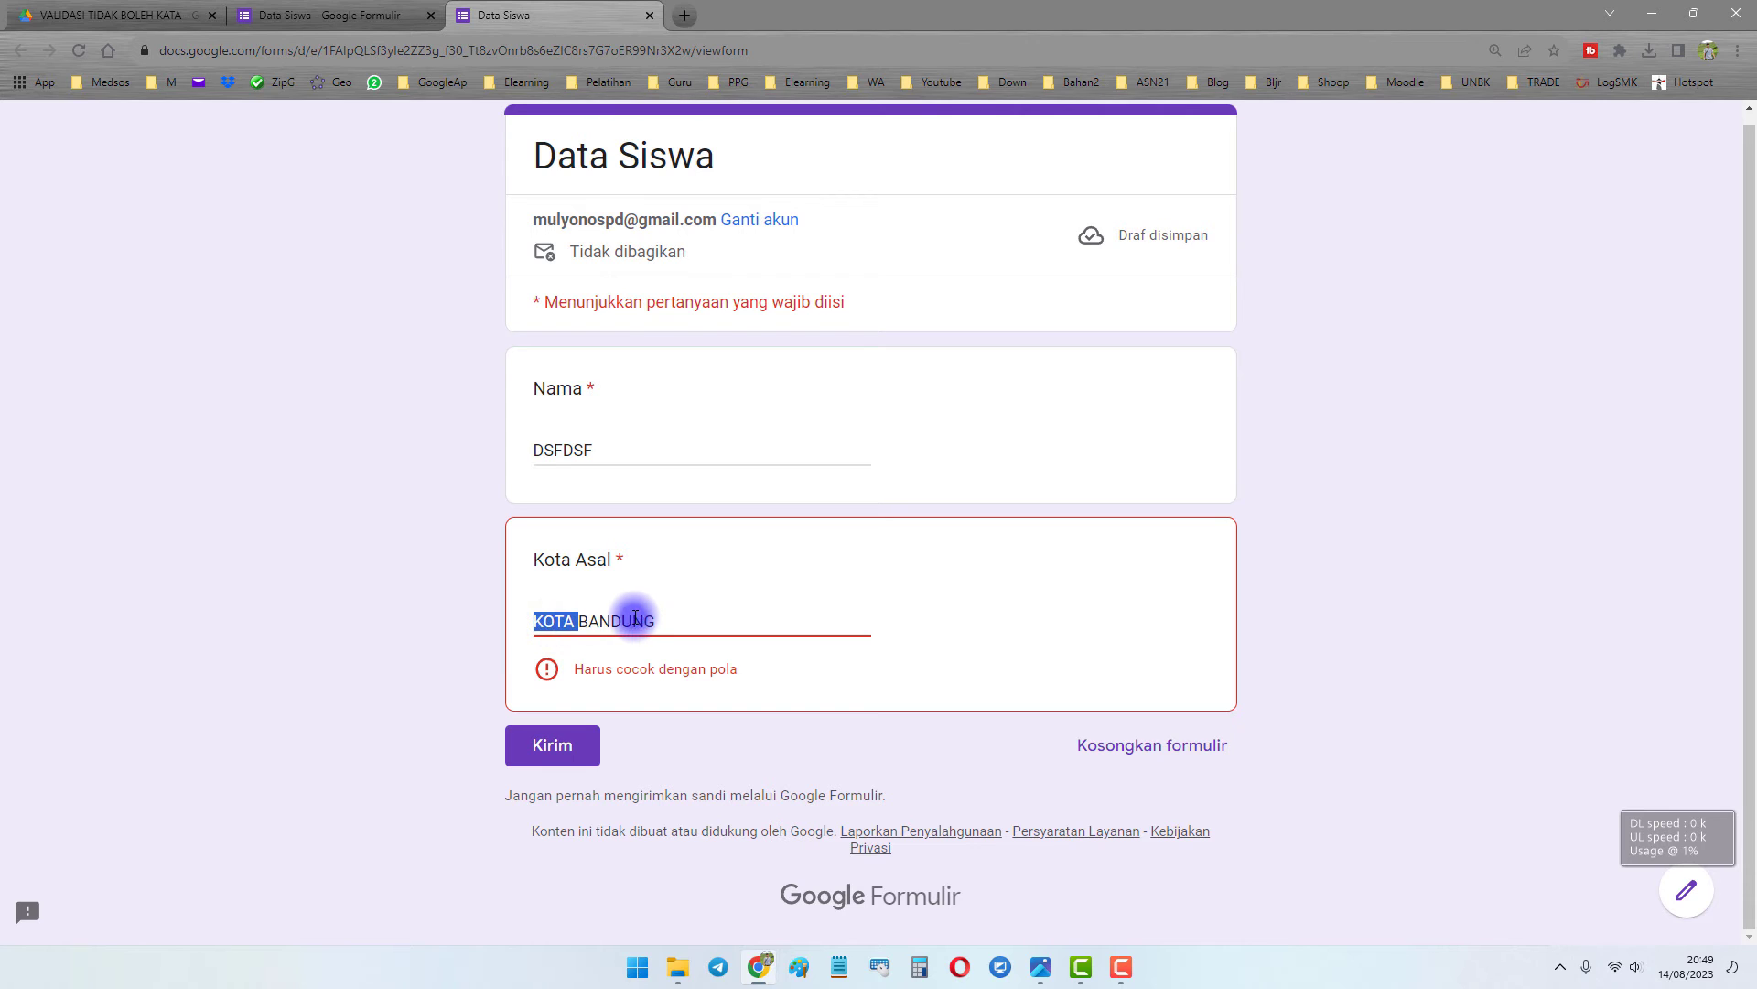
type("kota")
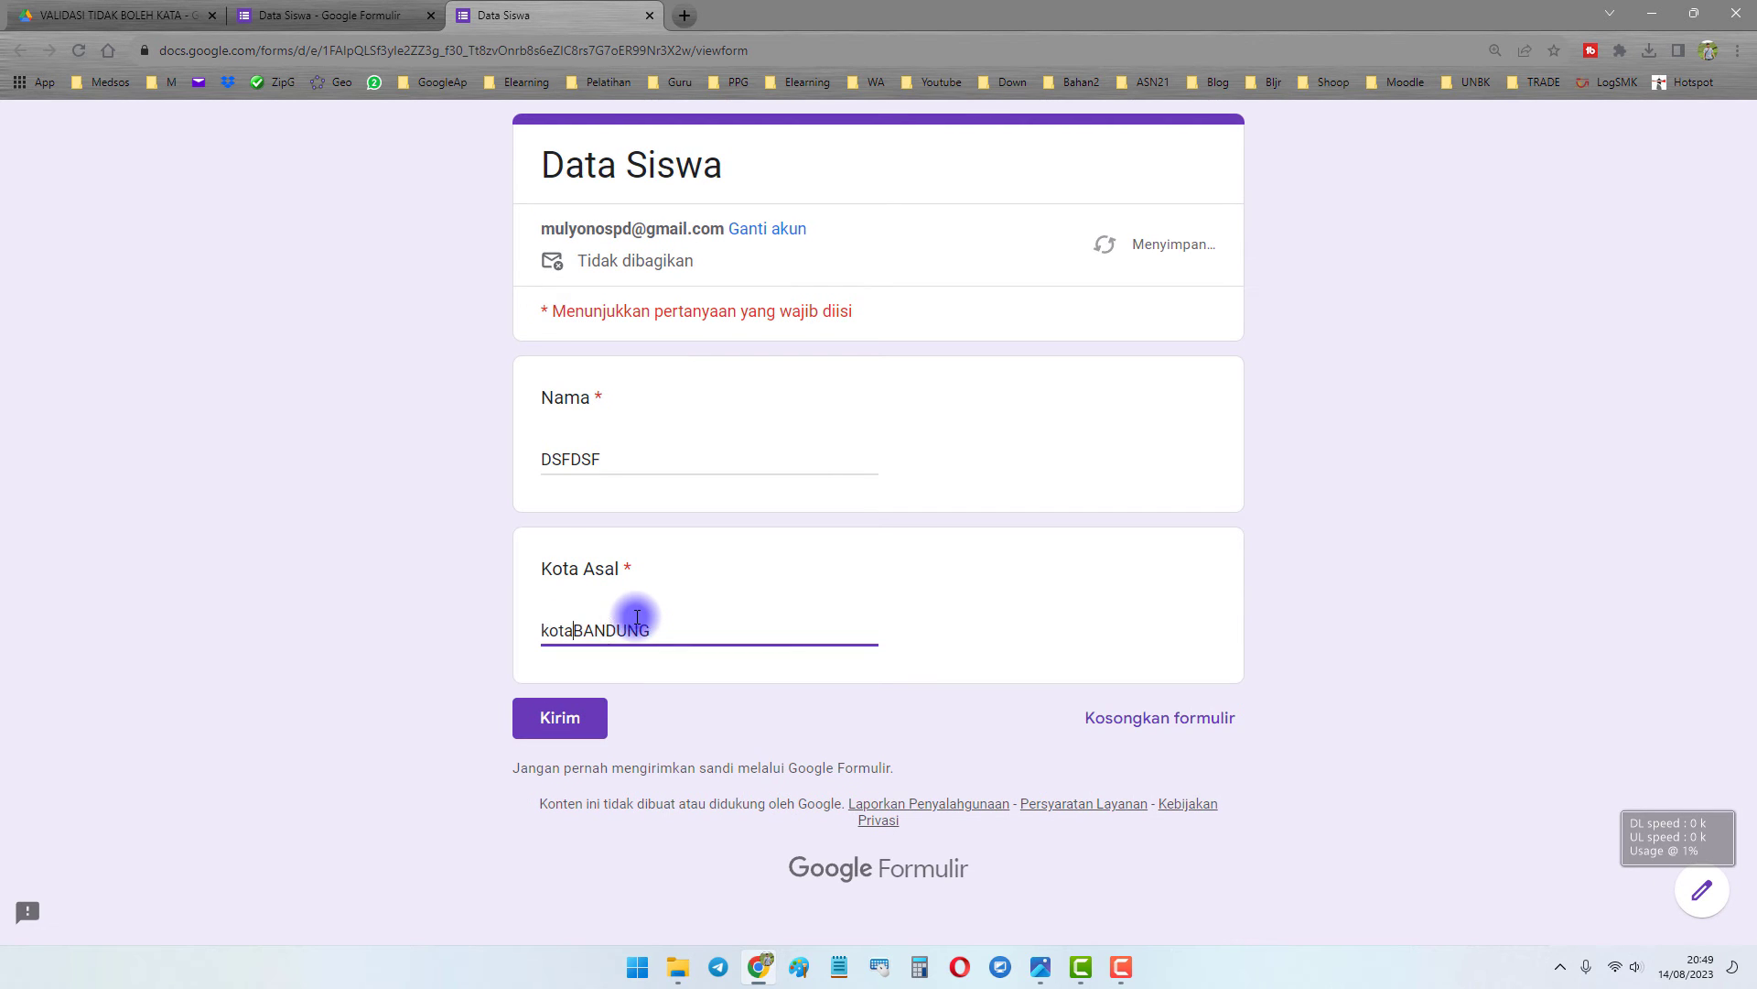
left_click(586, 709)
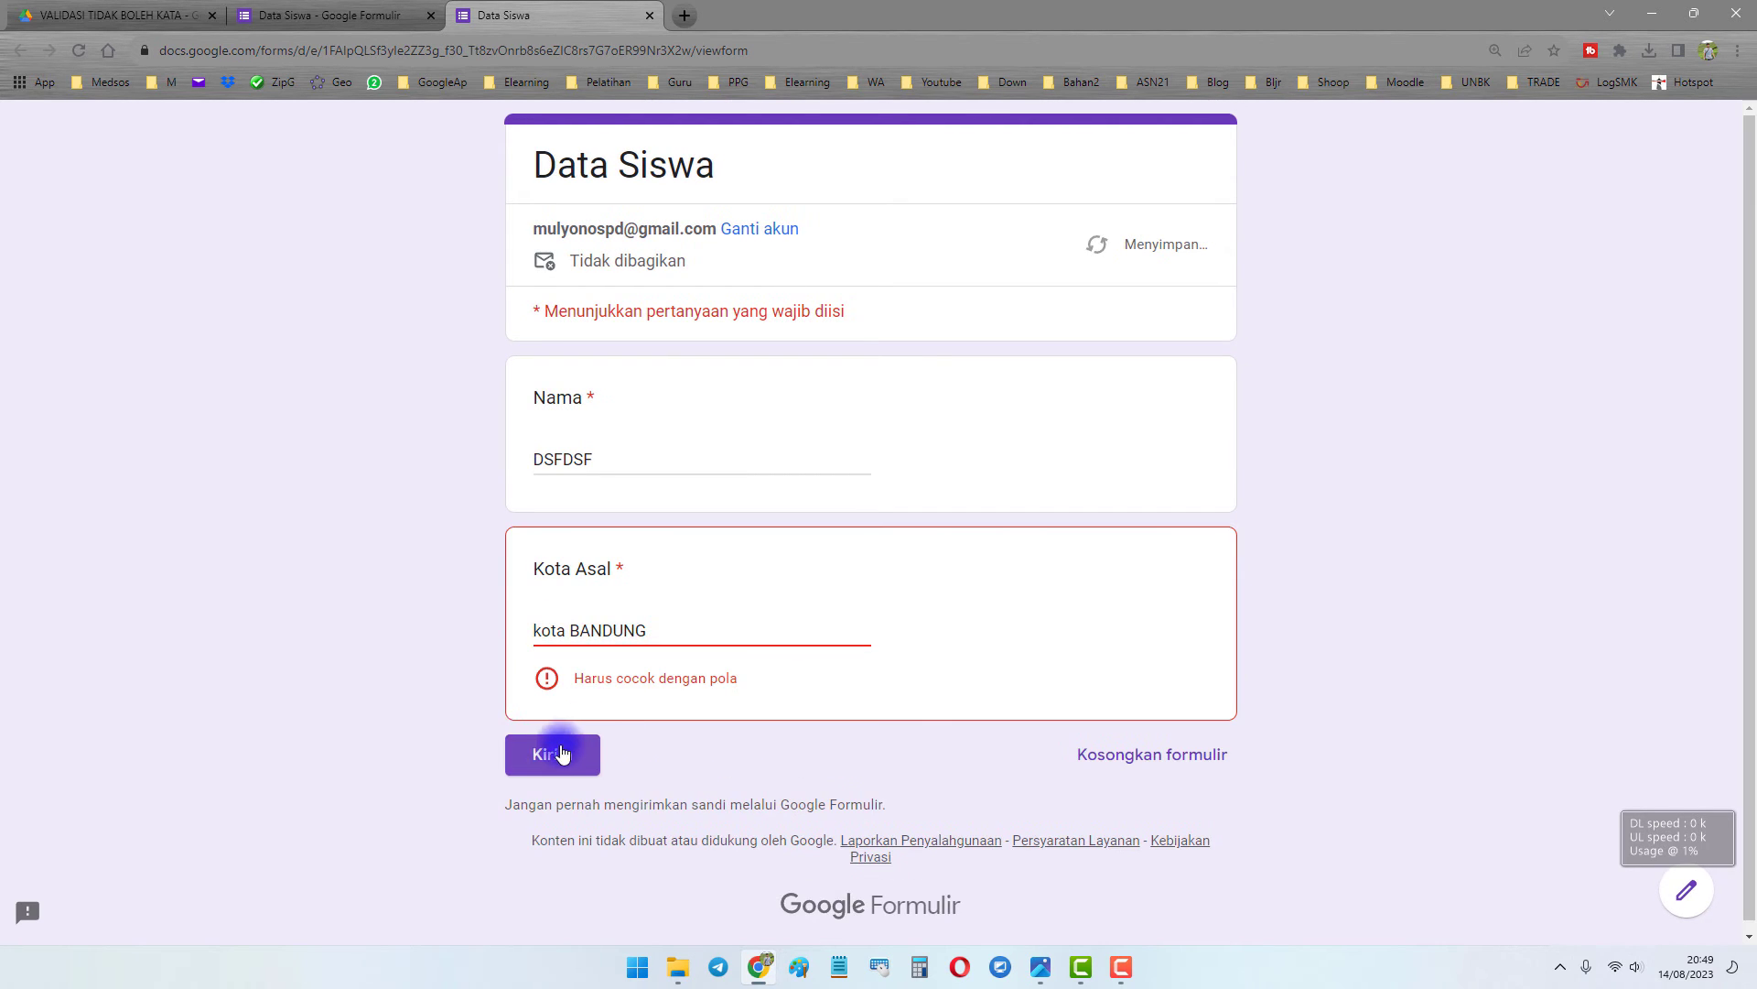
left_click_drag(540, 615, 524, 626)
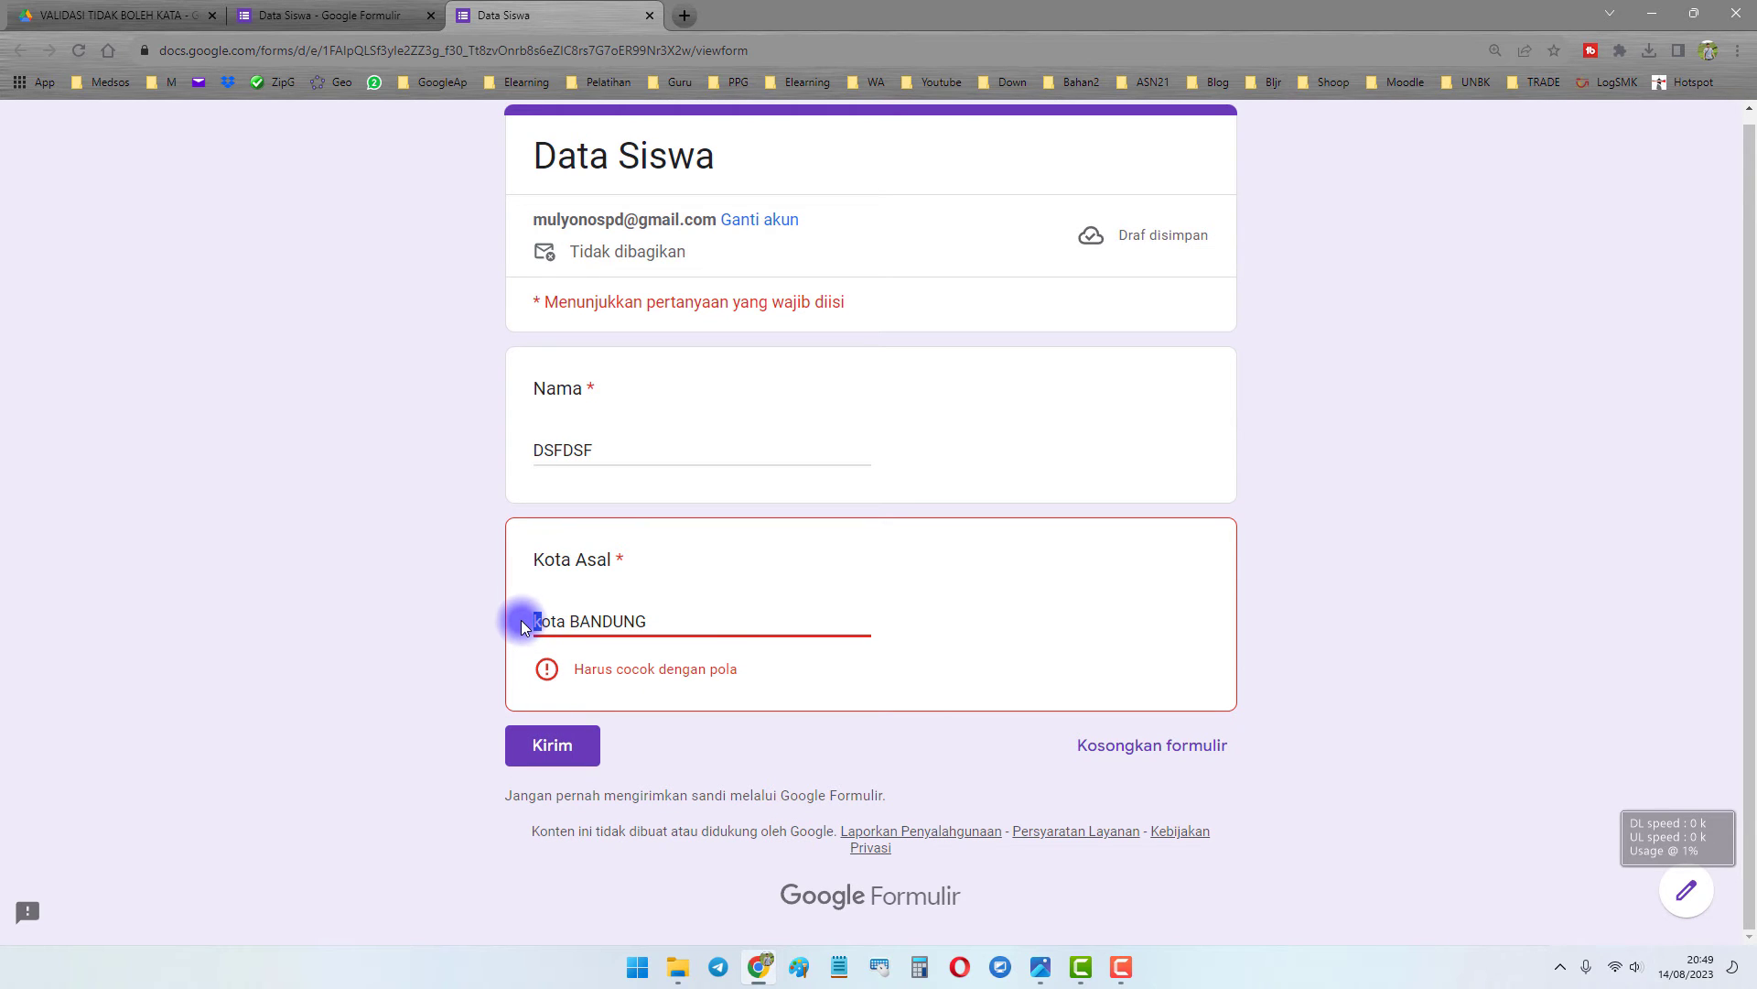
type("K")
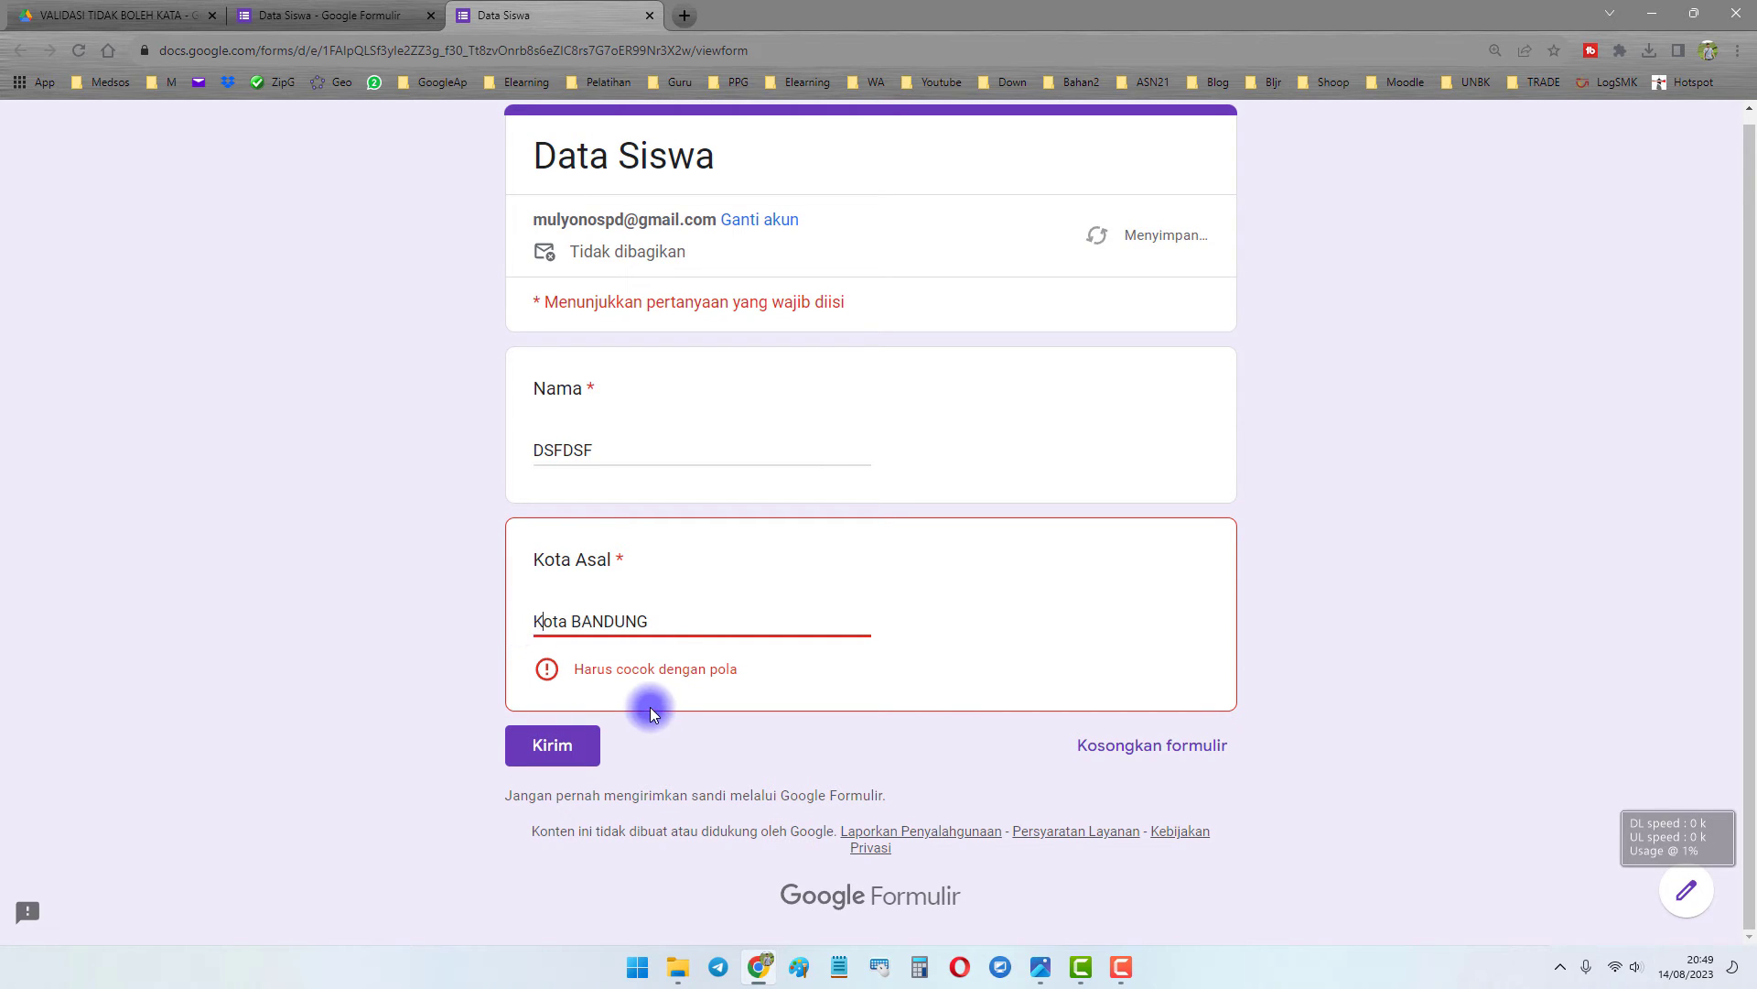
Remove the word Kota from the Kota Asal answer, leaving only BANDUNG, and submit the form.
double_click(549, 619)
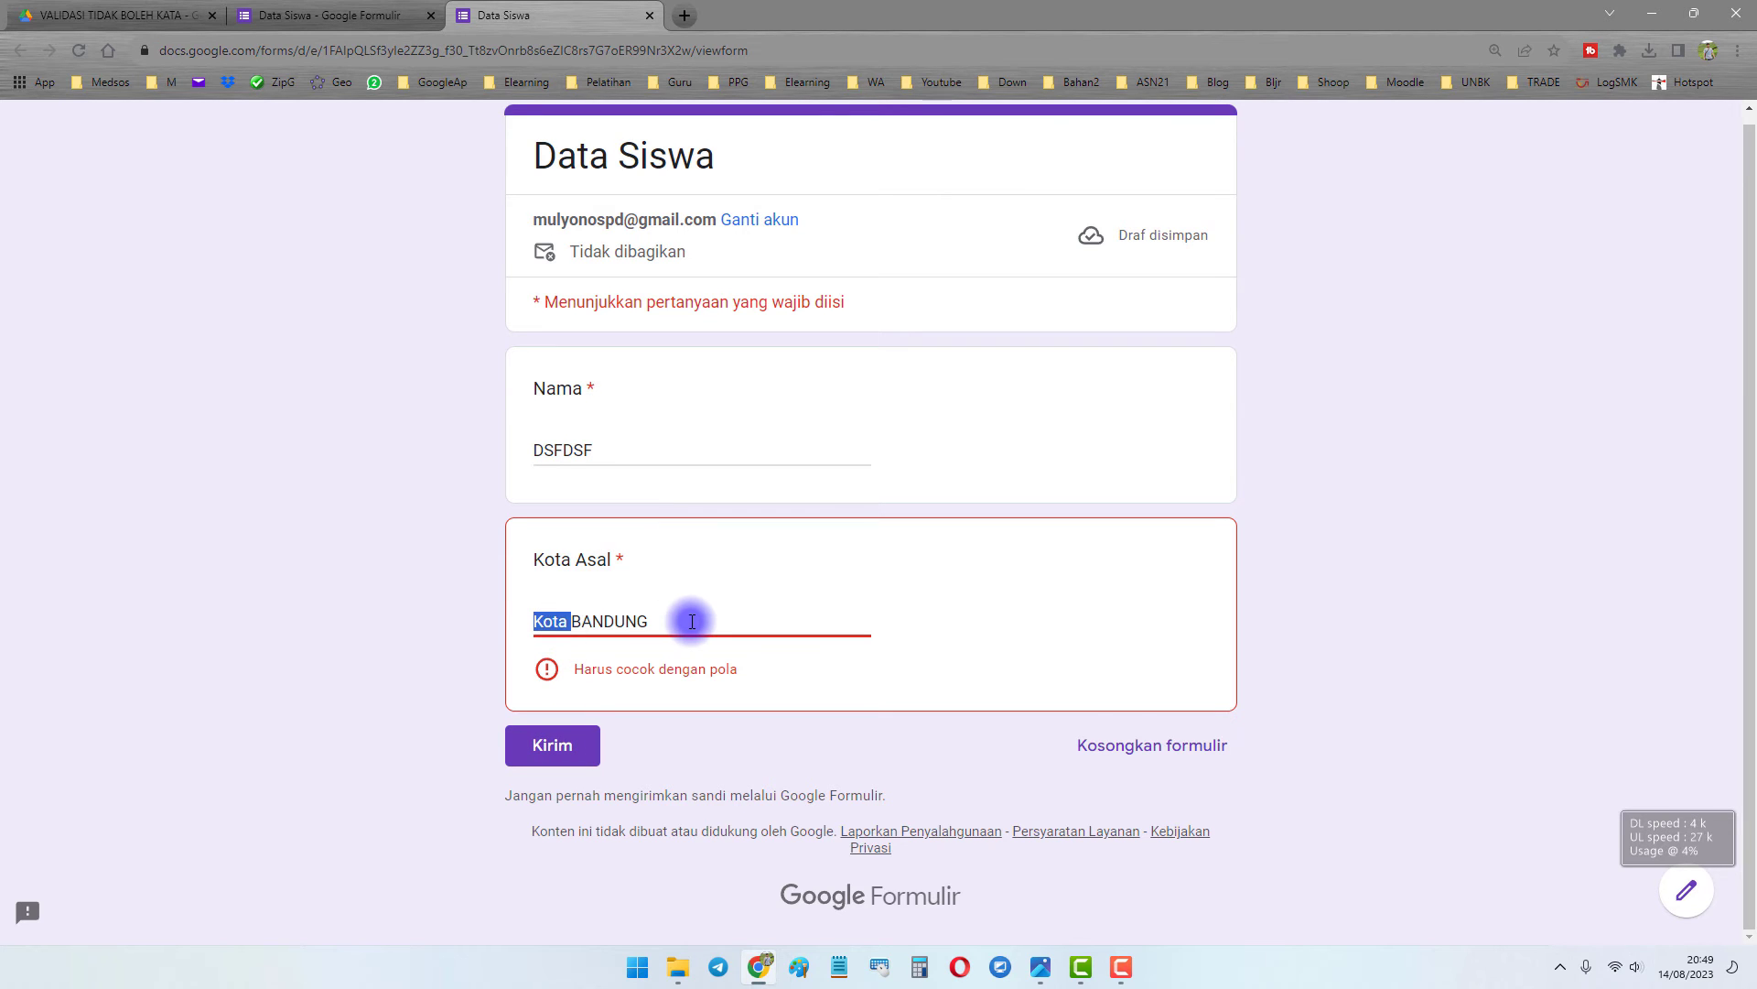
key("BackSpace")
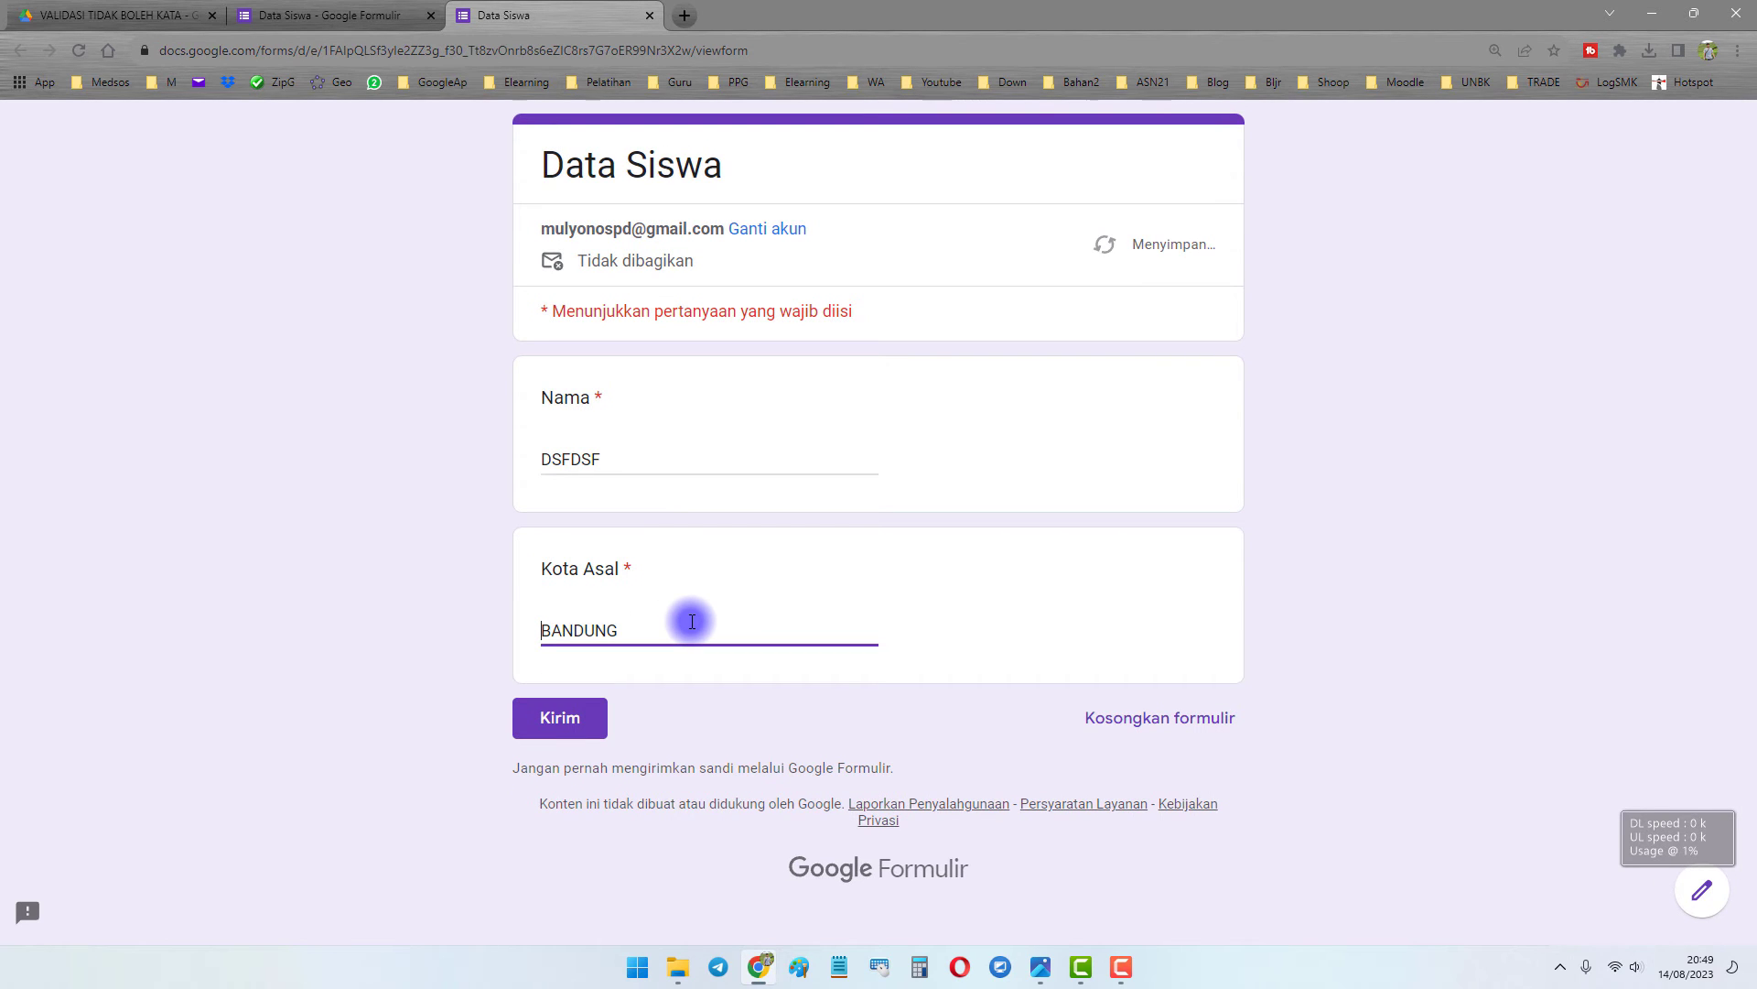
left_click(589, 737)
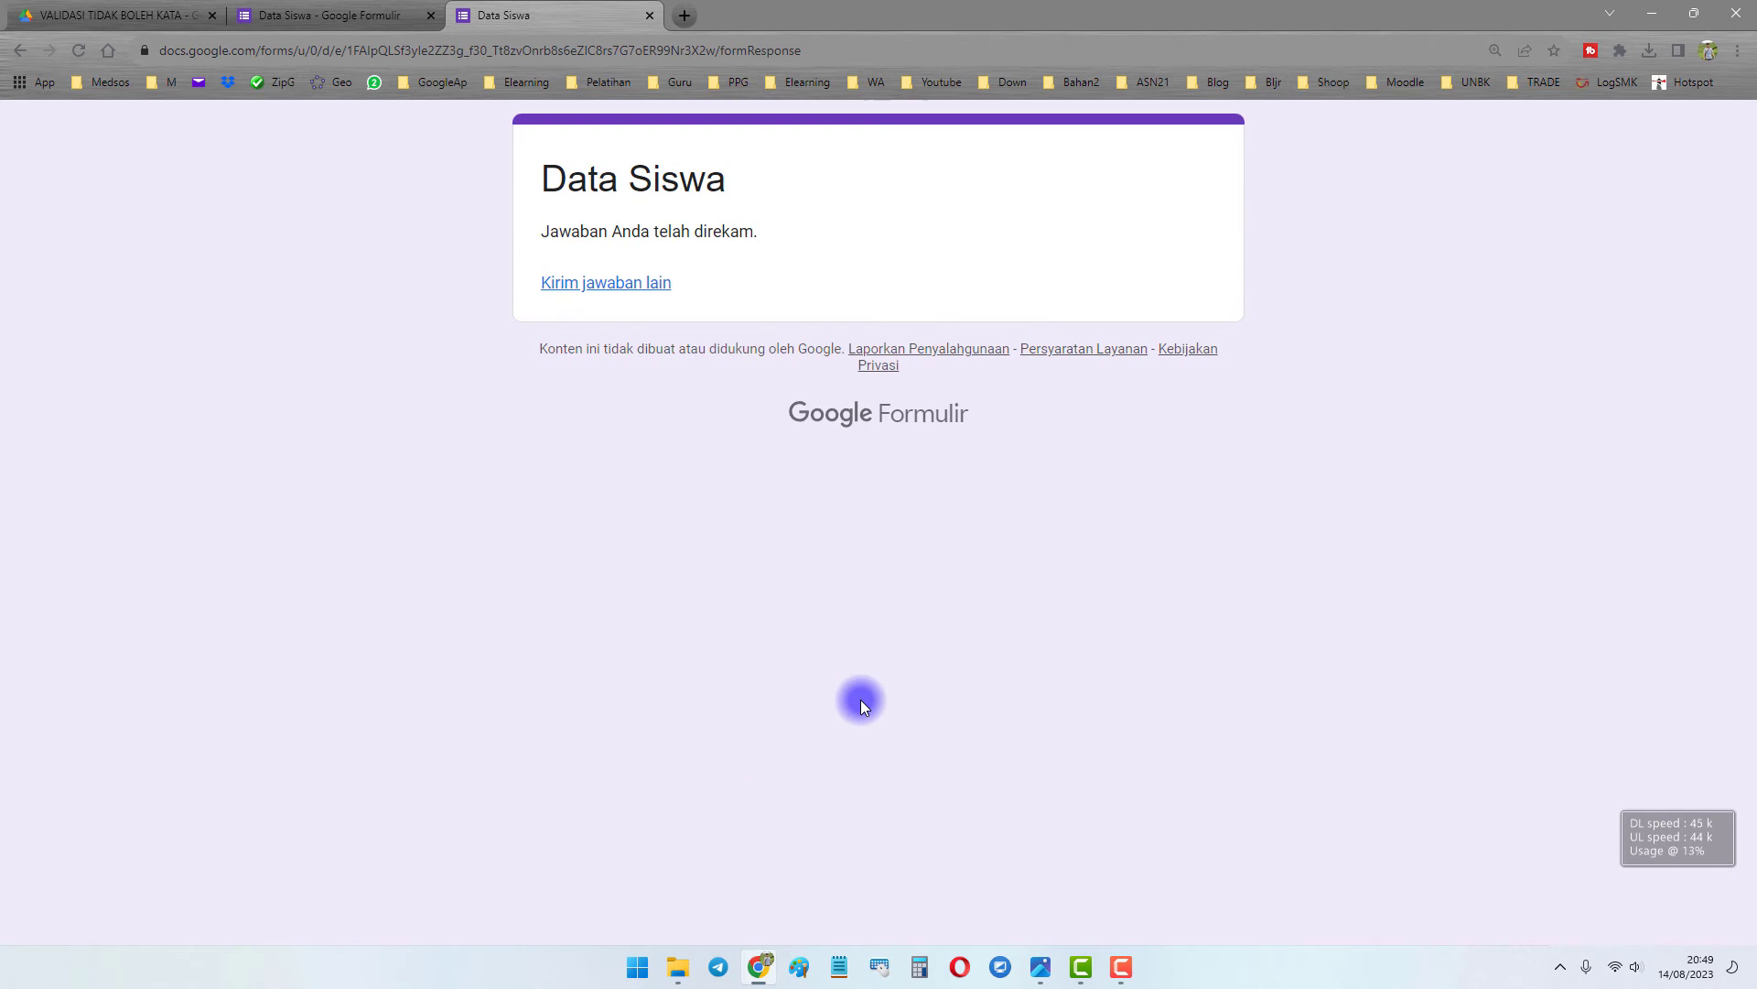
Close the response page and extend the Kota Asal validation pattern in the form editor with the alternative |[kK][aA][bB].
left_click(650, 16)
left_click(939, 705)
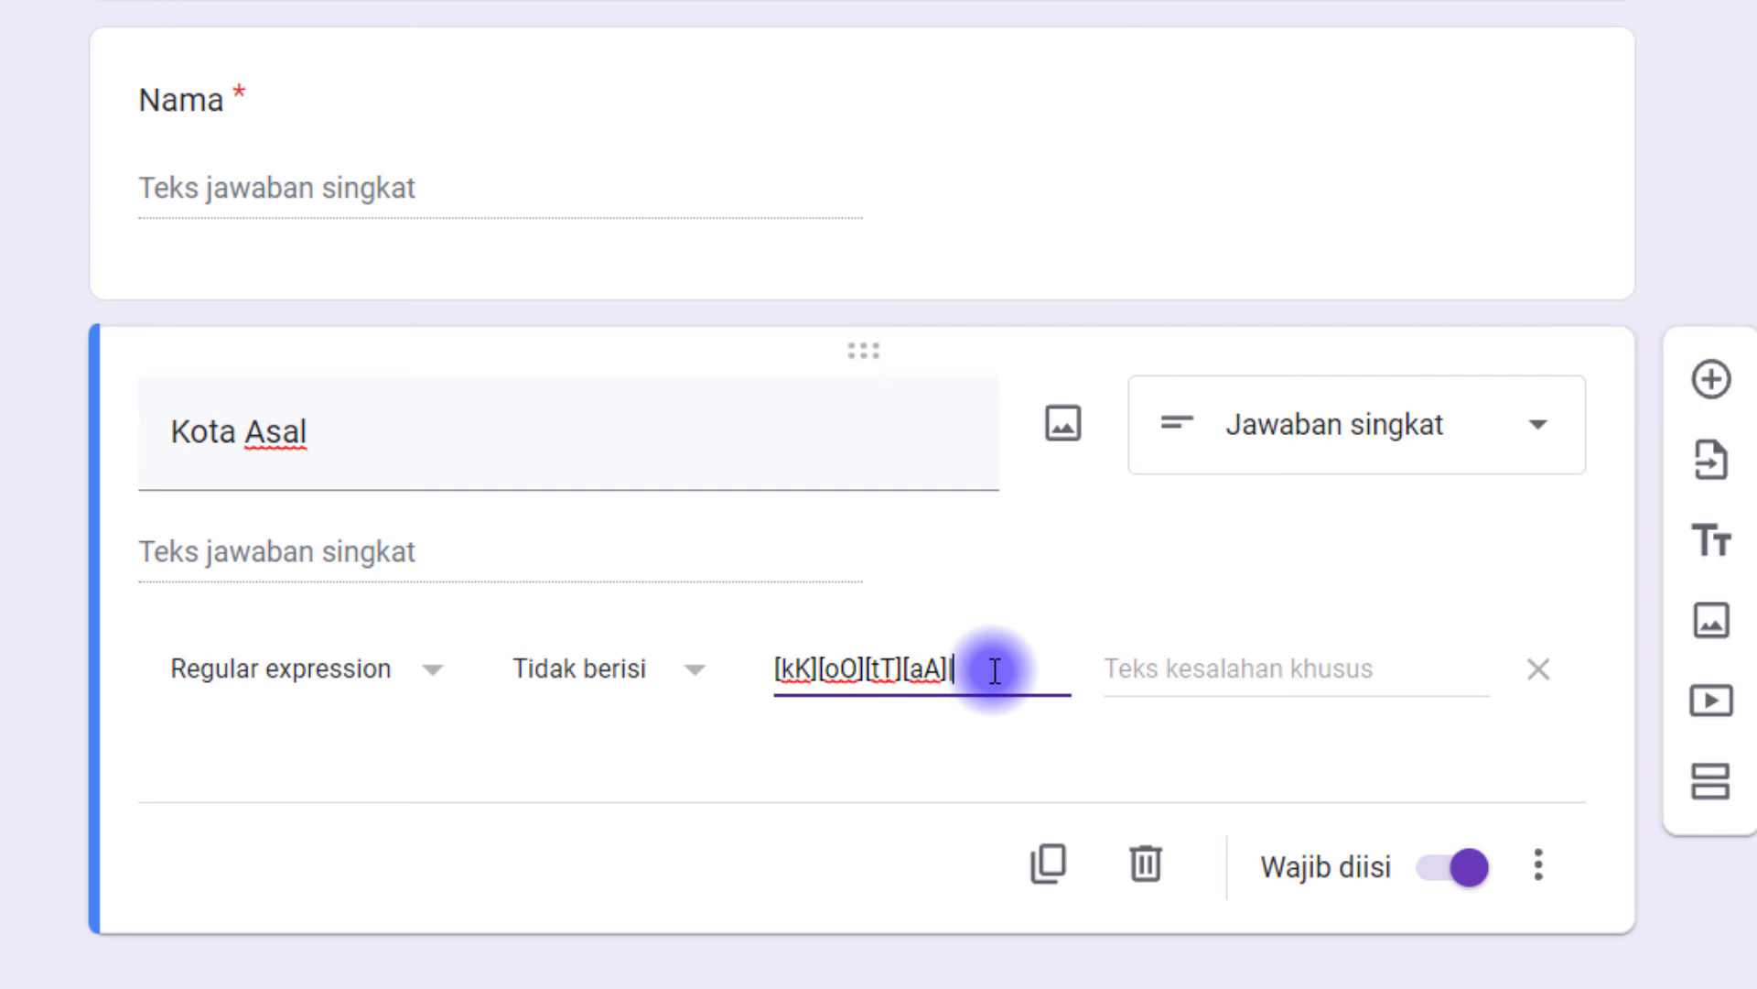
type("[kK")
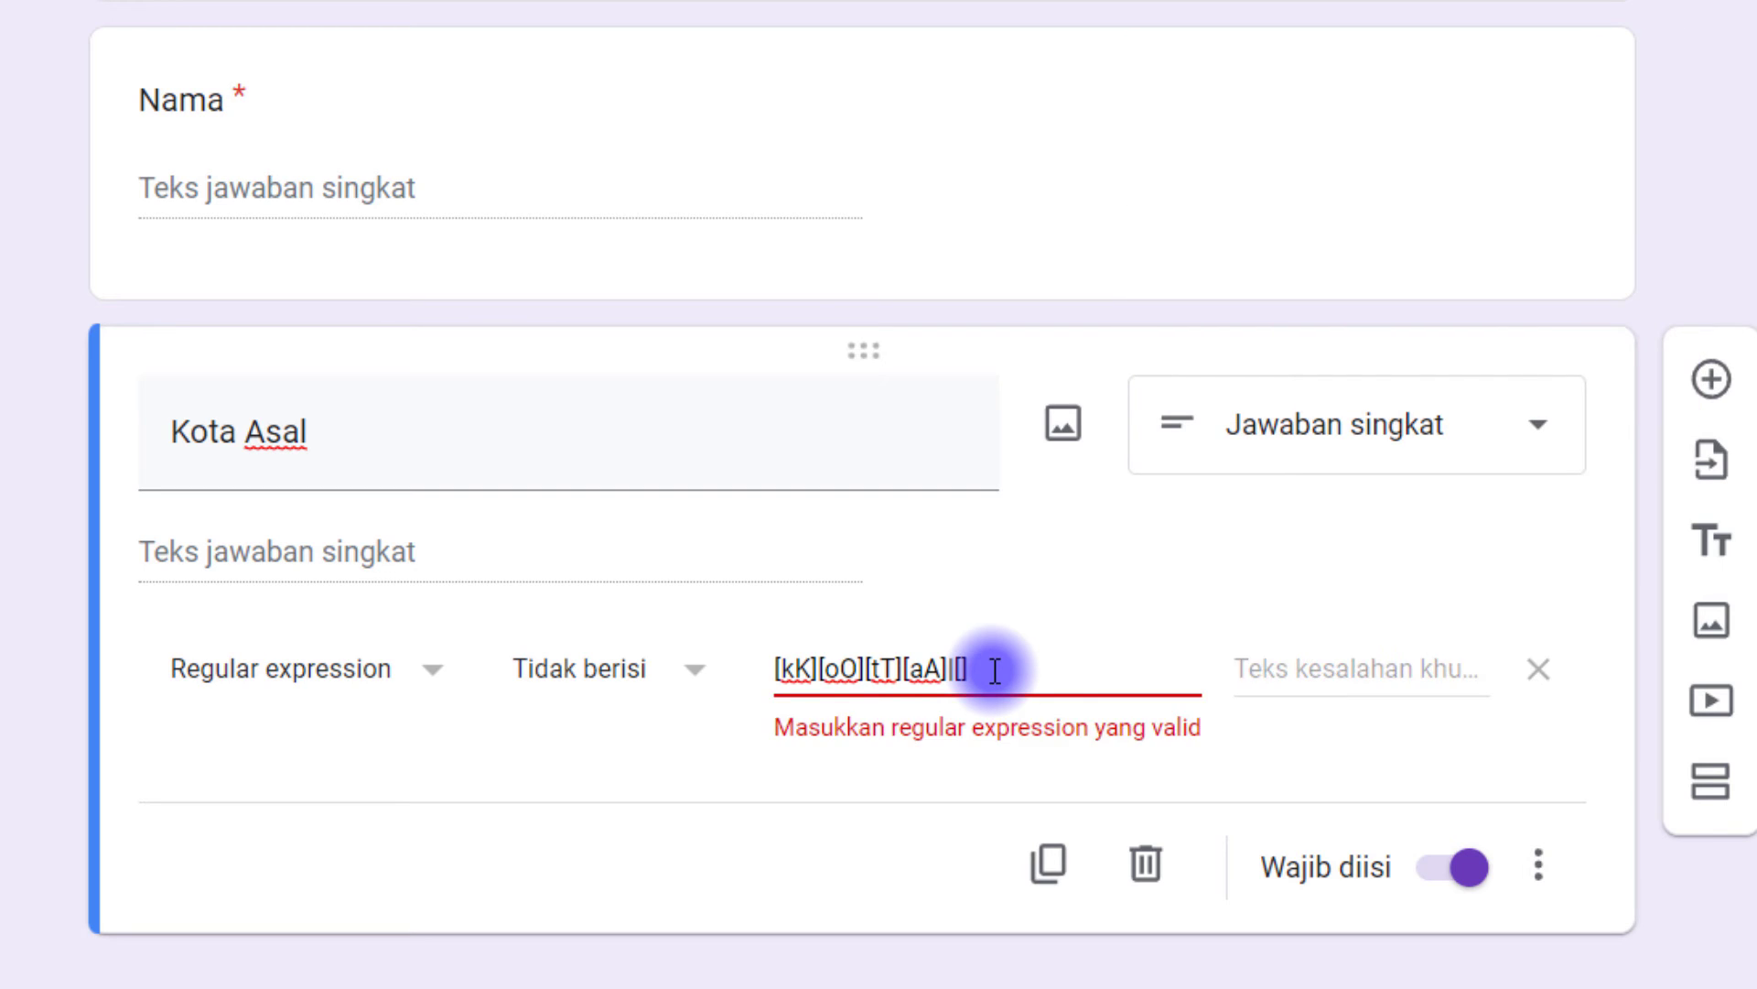
type("][a]")
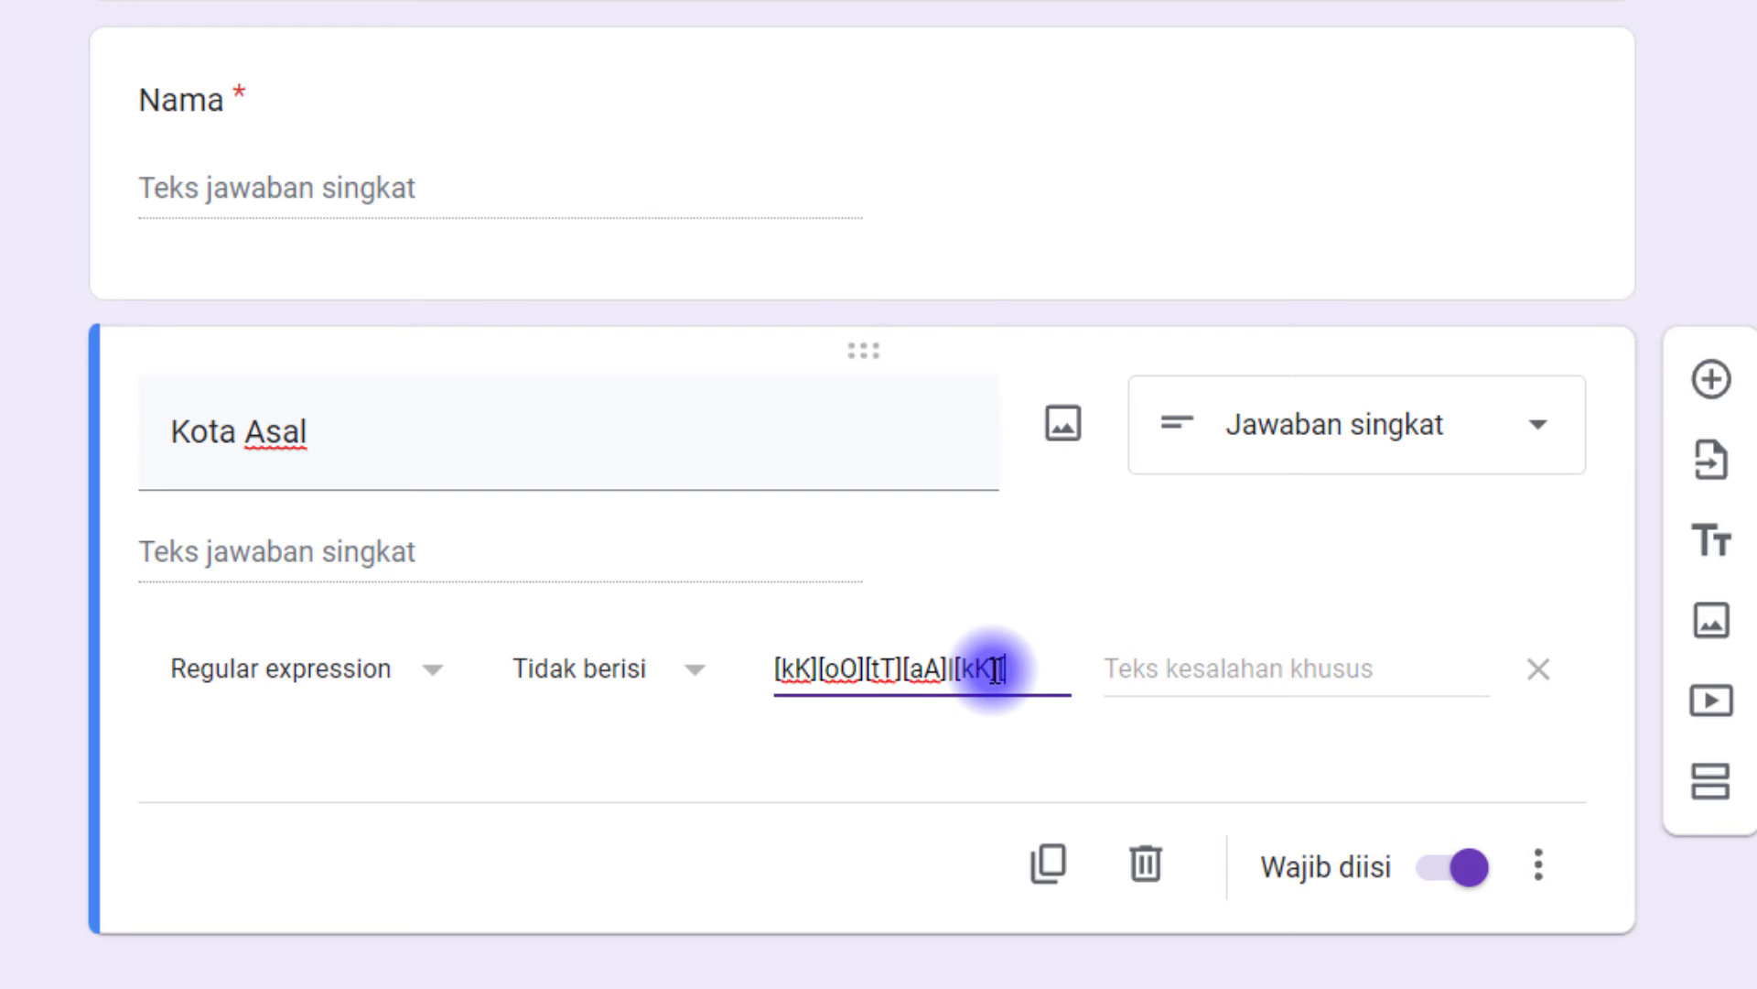
type("A]")
type("[]")
type("bB]")
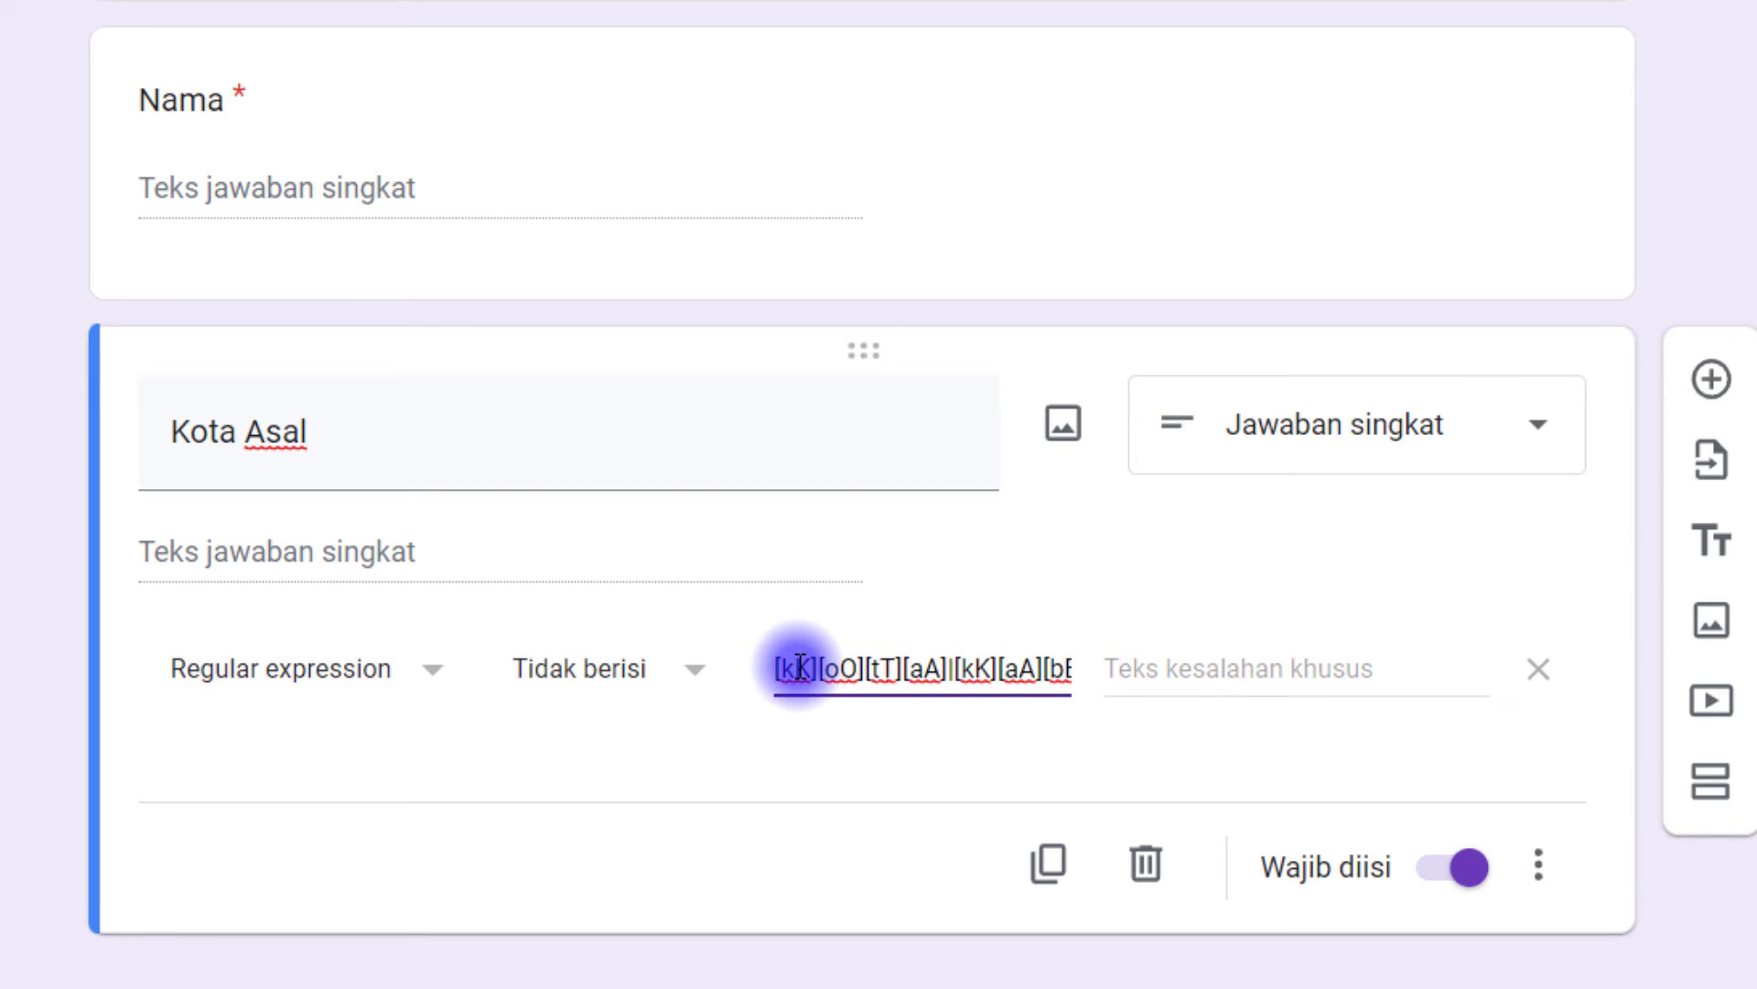
left_click_drag(796, 667, 1080, 669)
left_click(1023, 669)
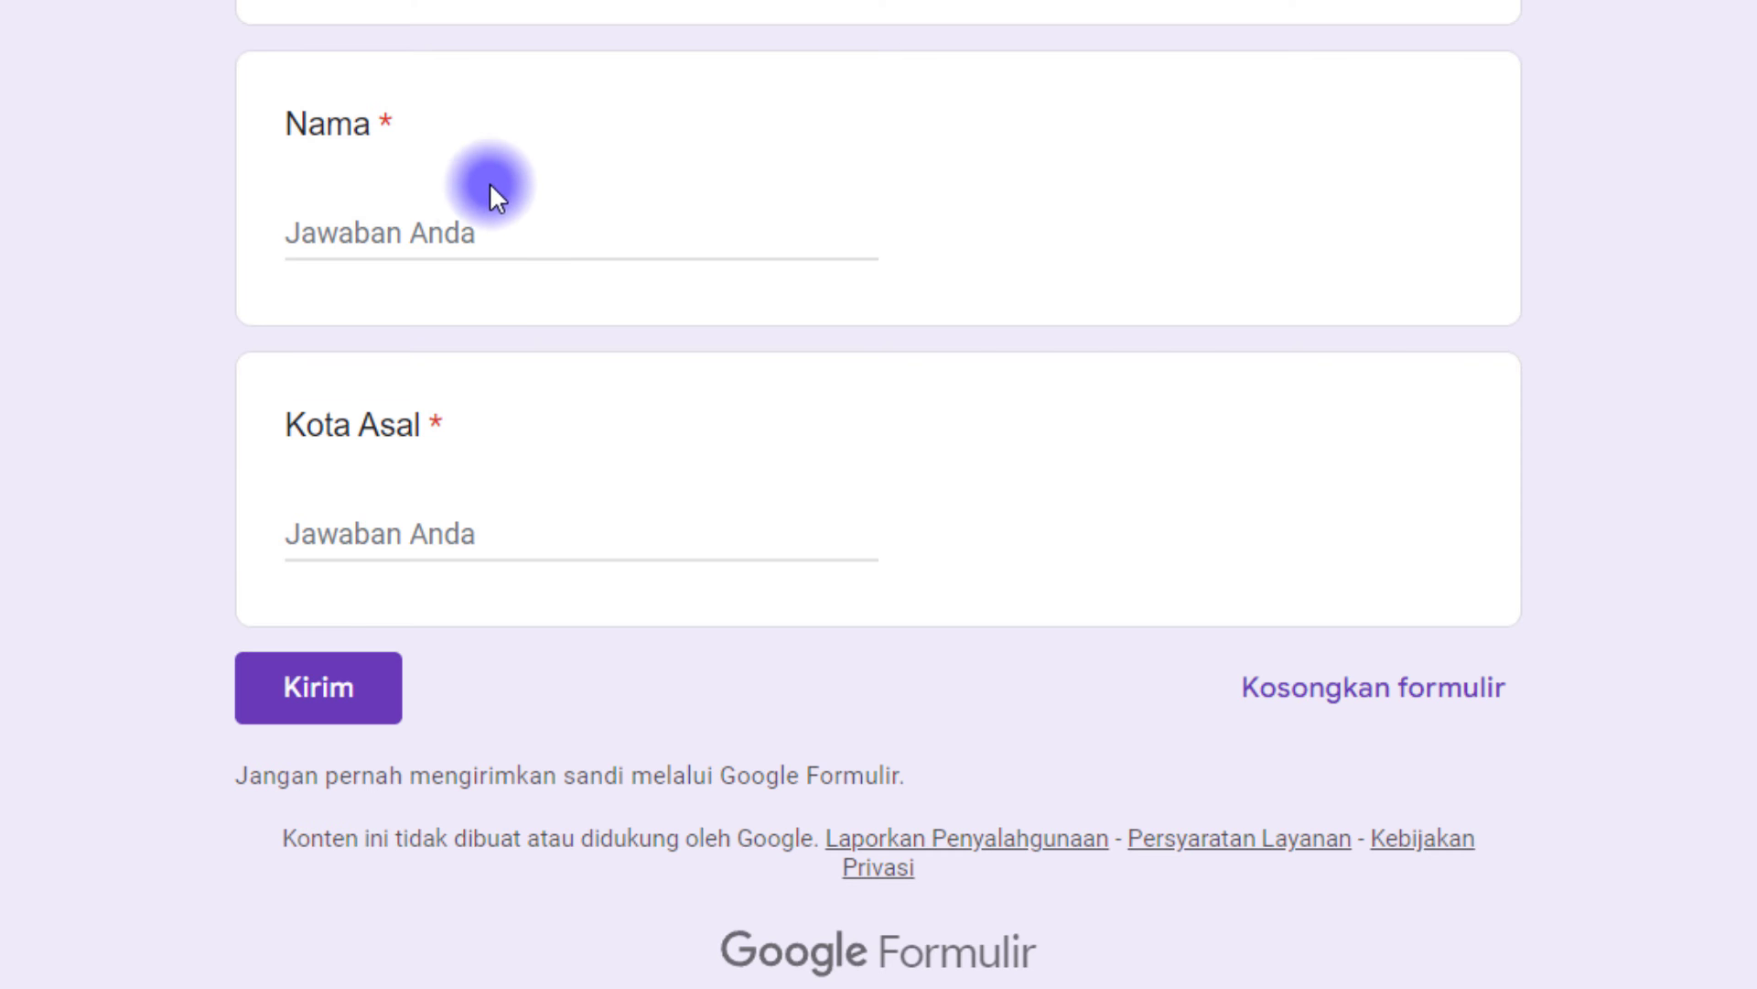
Fill in Nama with DSFDSDF and Kota Asal with KAB TEGAL, and try to submit the form.
left_click(490, 254)
type("DSFDSDF")
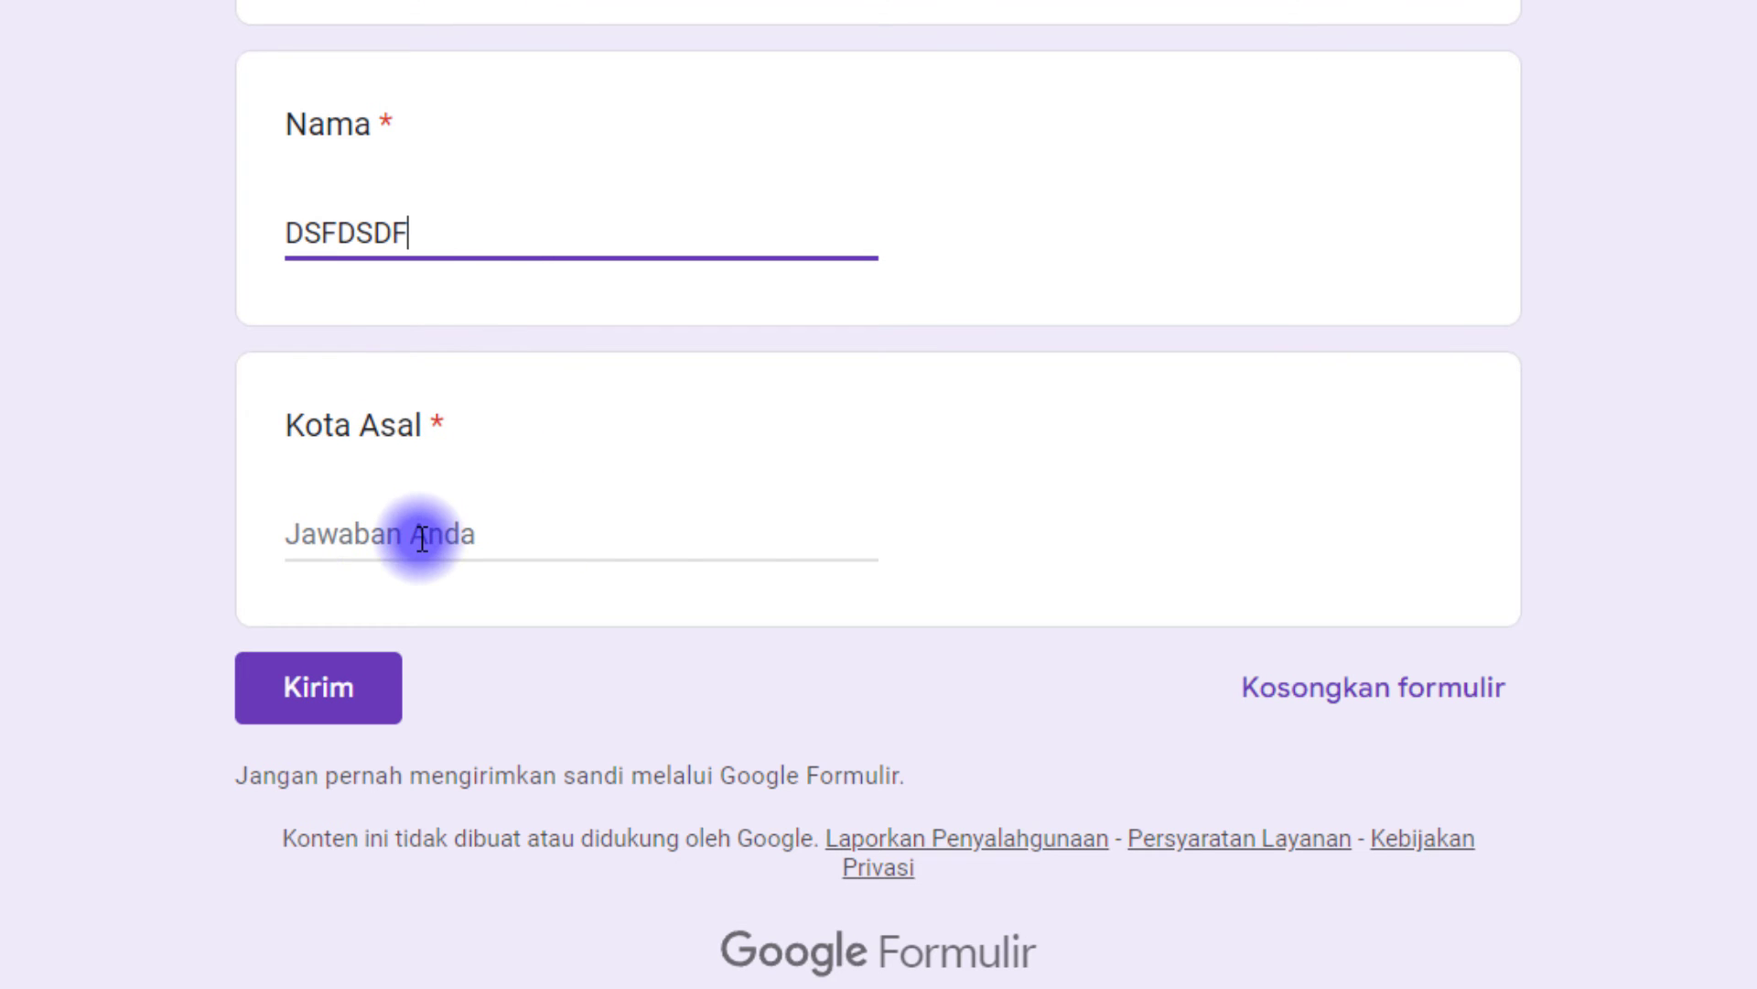
left_click(420, 538)
type("KAB ")
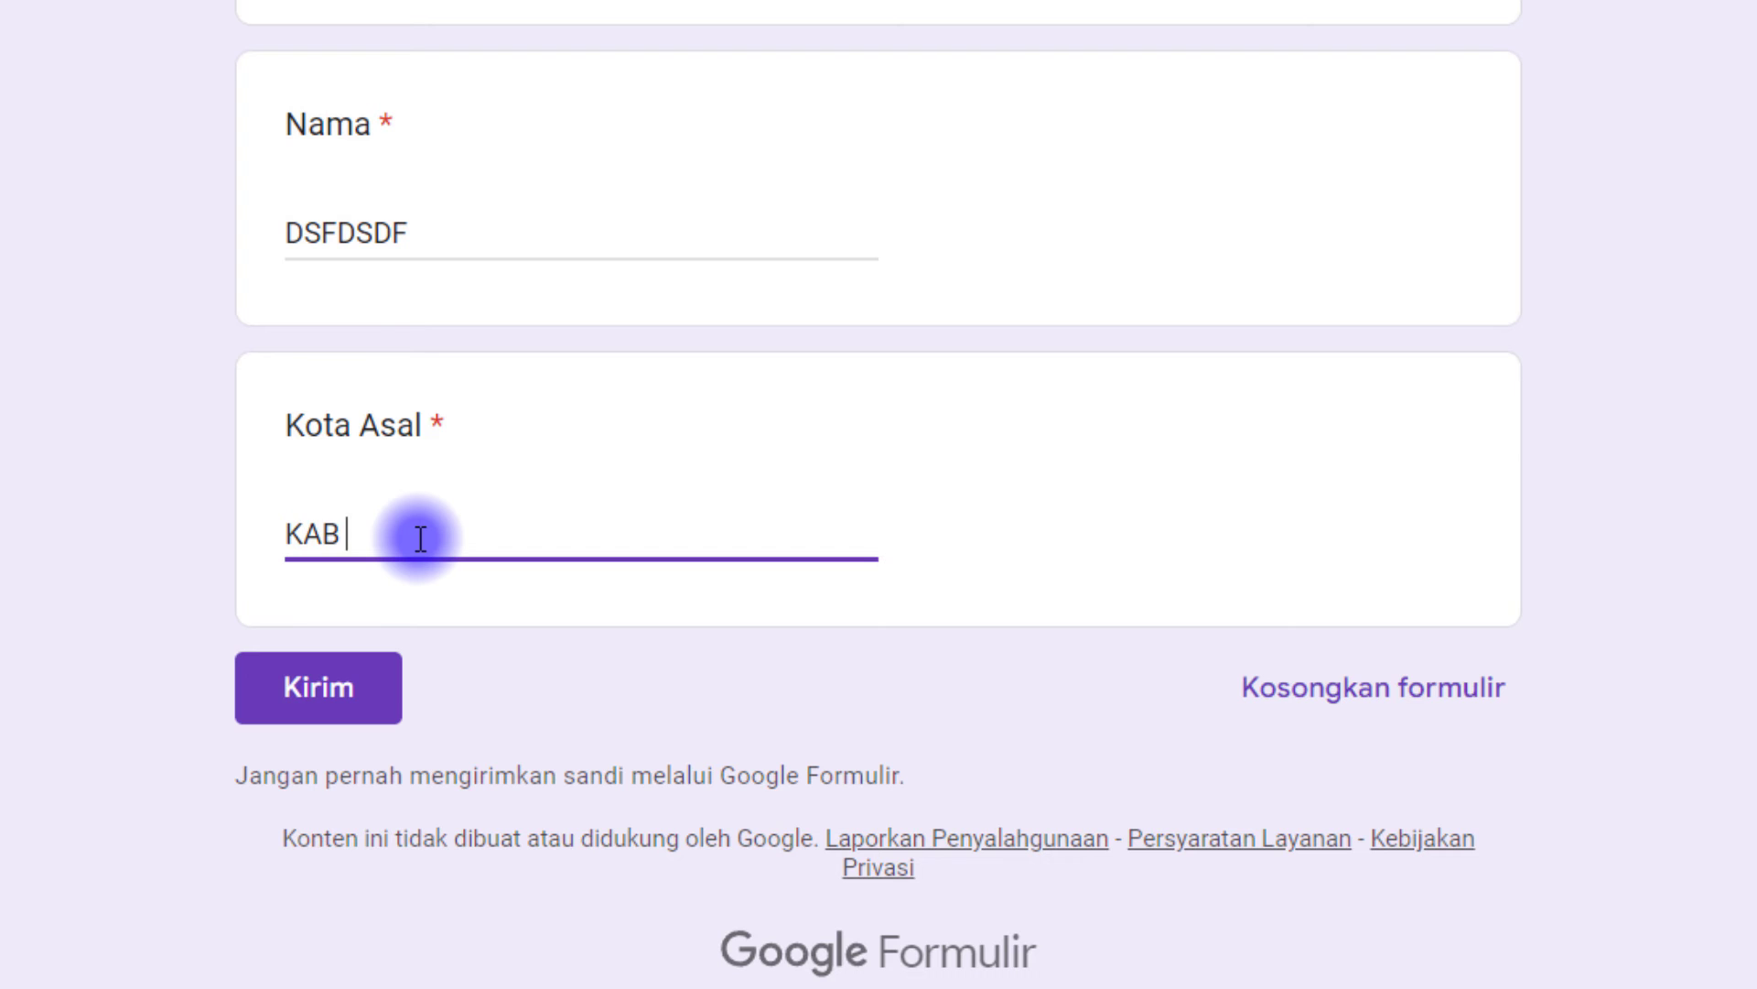
type("TEGAL")
left_click(360, 698)
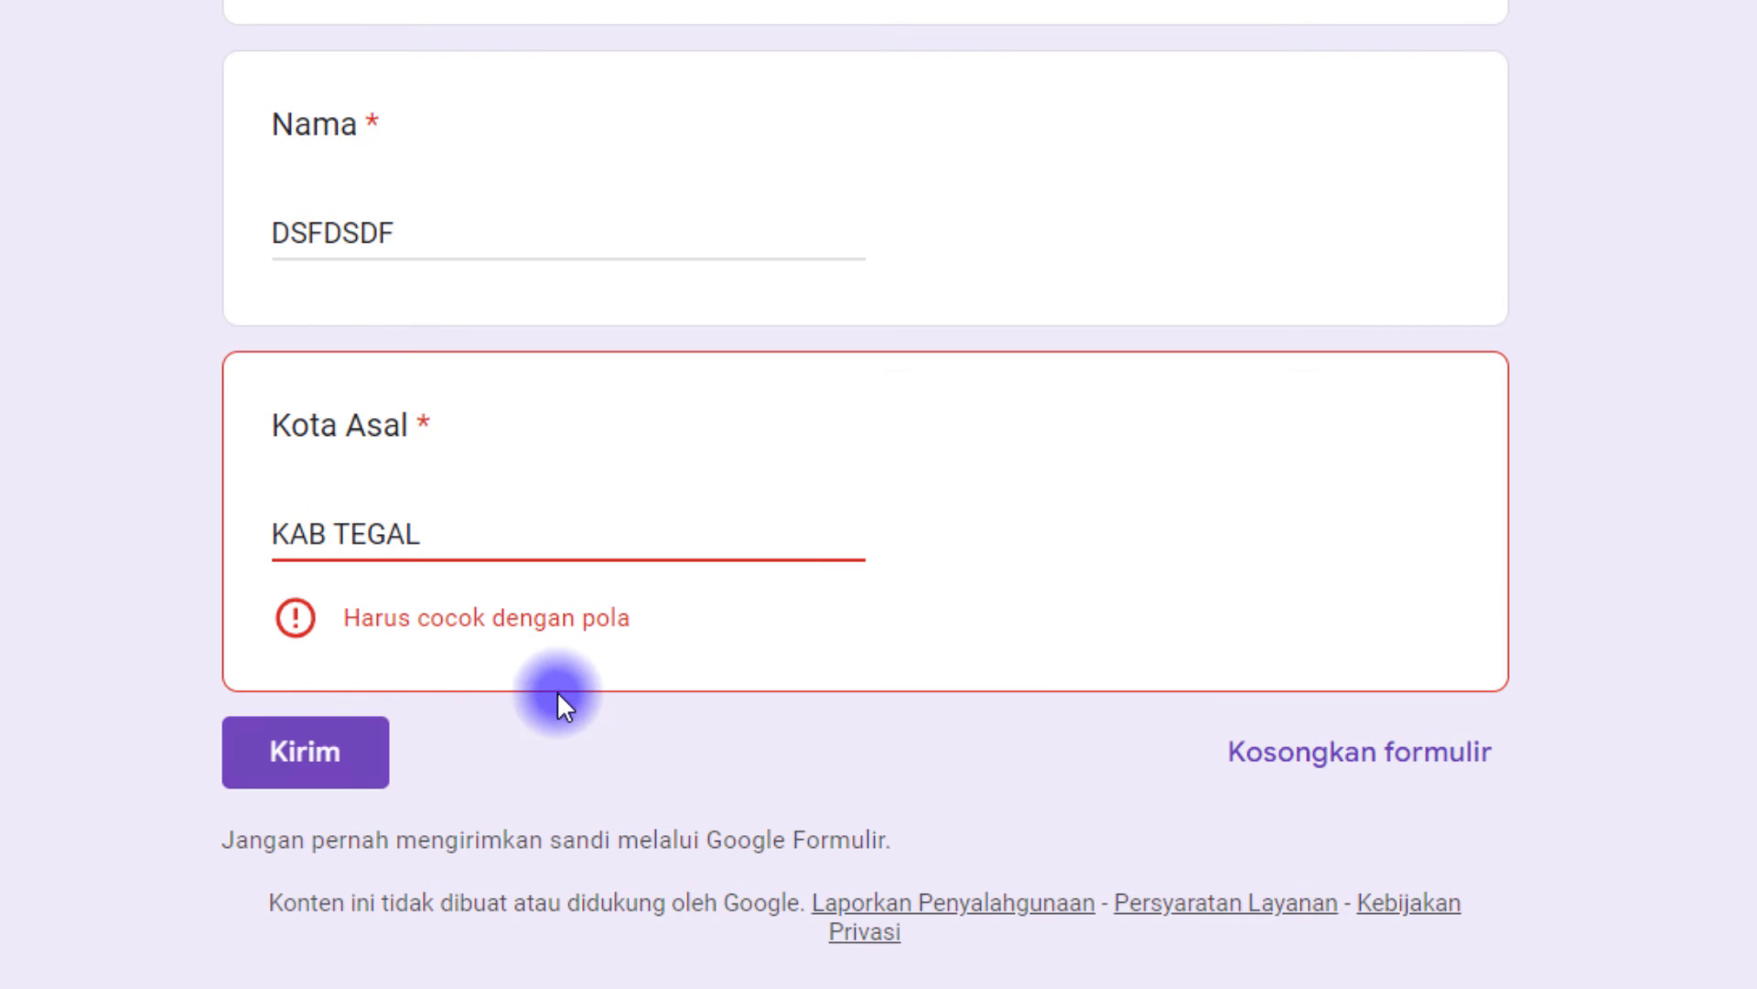
Replace KAB with KOTA in the Kota Asal answer and try submitting KOTA TEGAL.
double_click(313, 533)
left_click(326, 531)
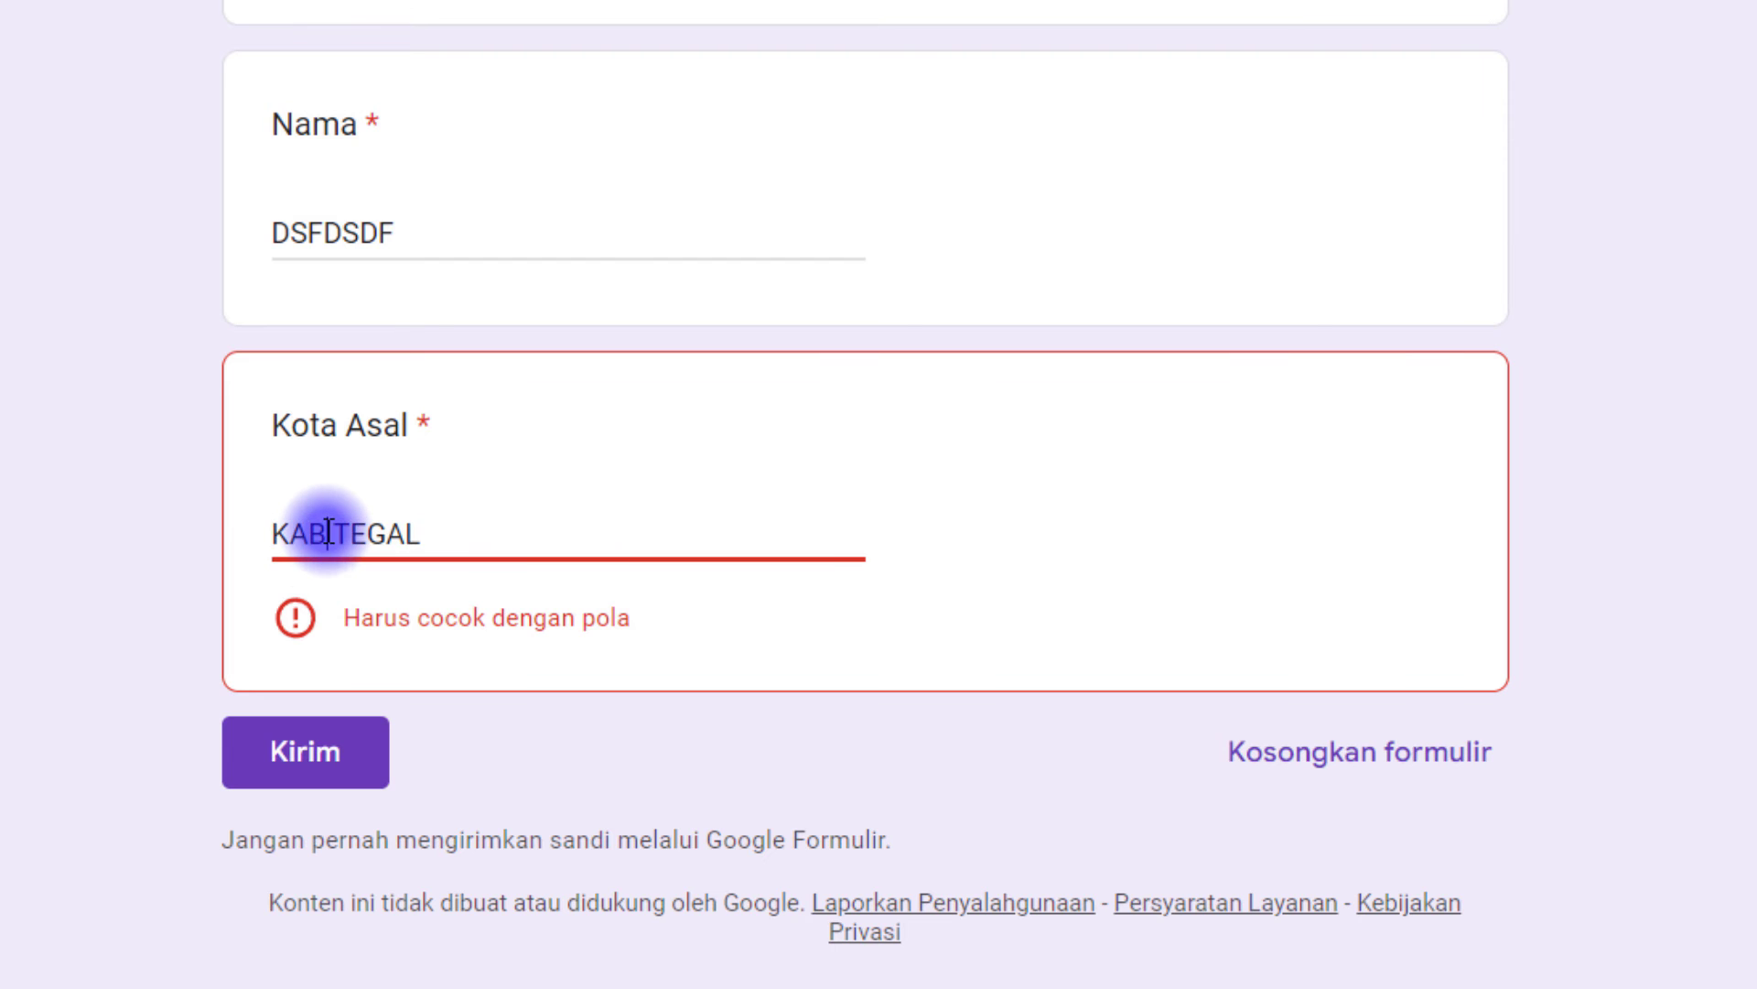
left_click_drag(326, 531, 277, 533)
type("KO")
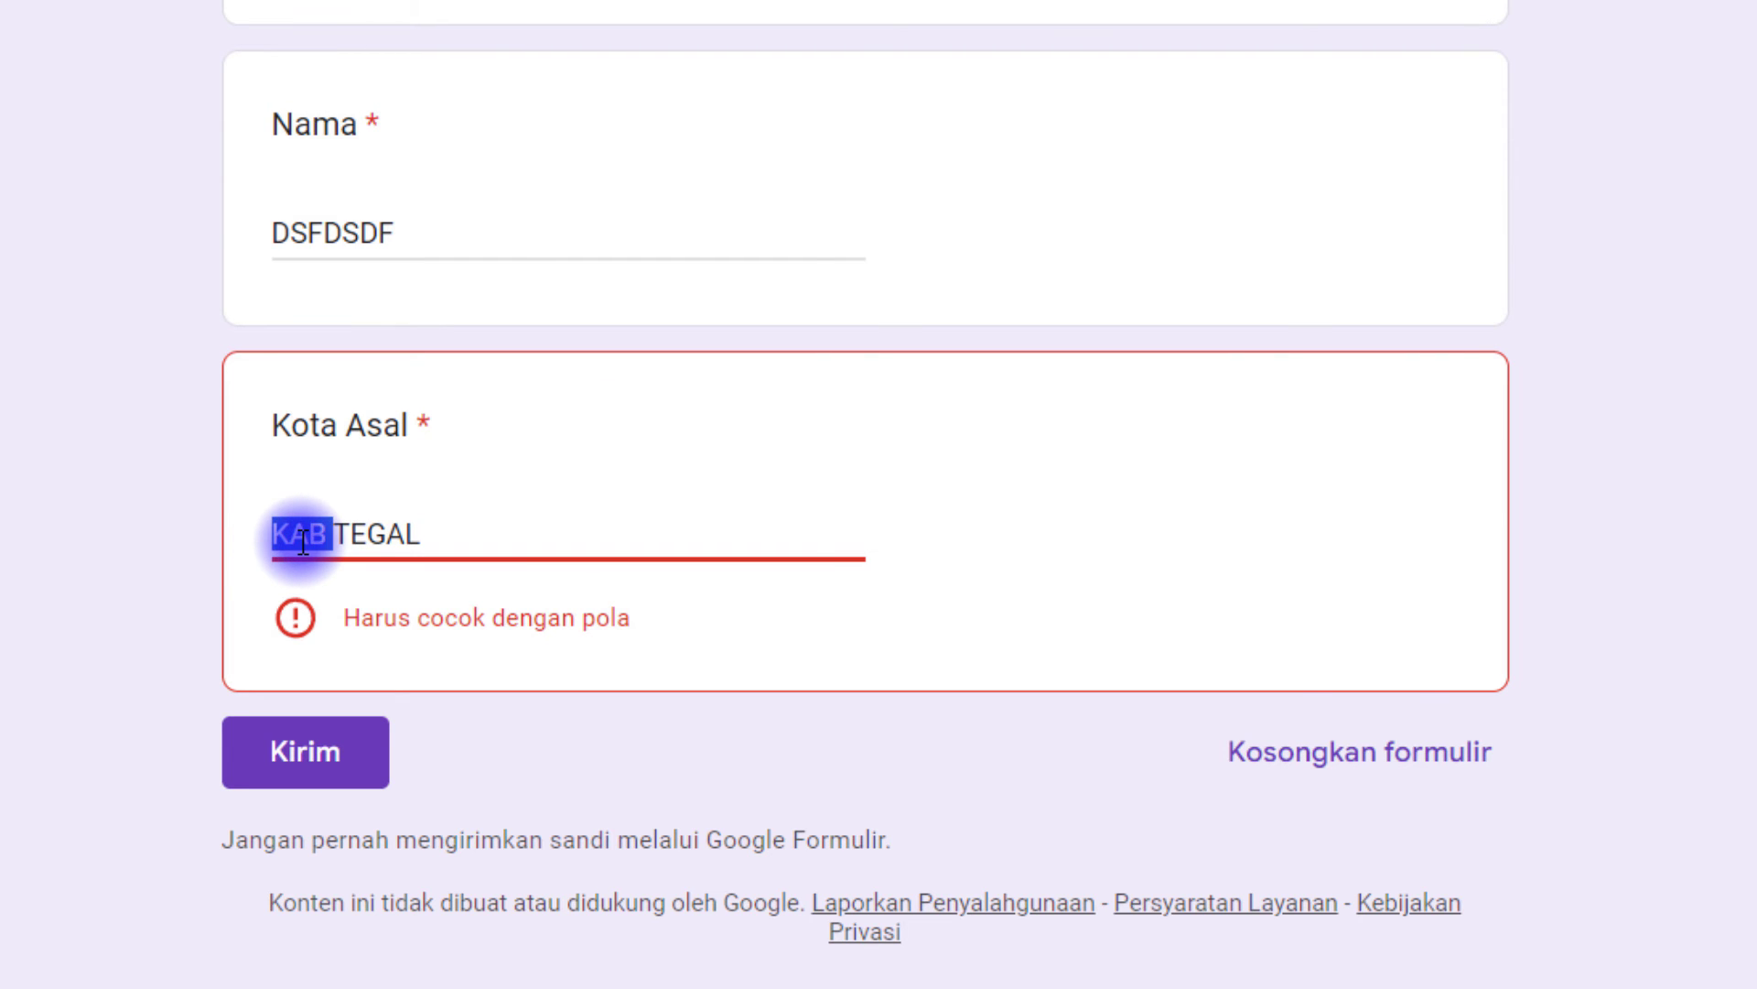
key("Delete")
type("TA")
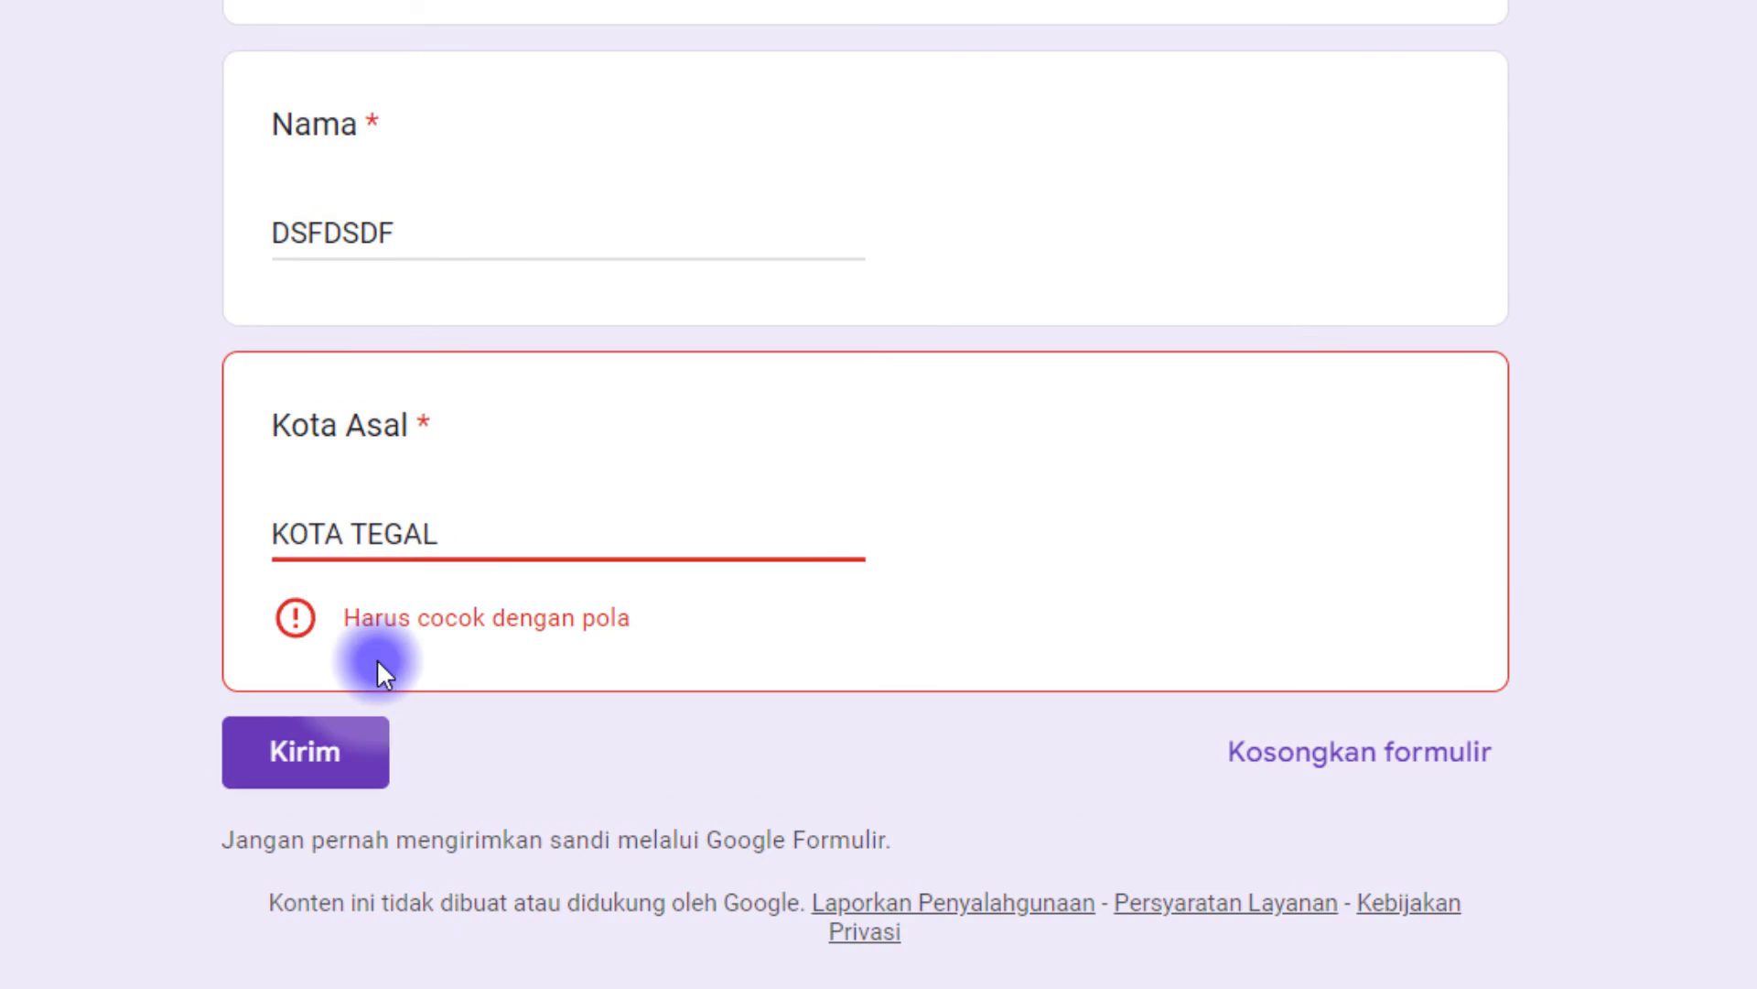
left_click(345, 757)
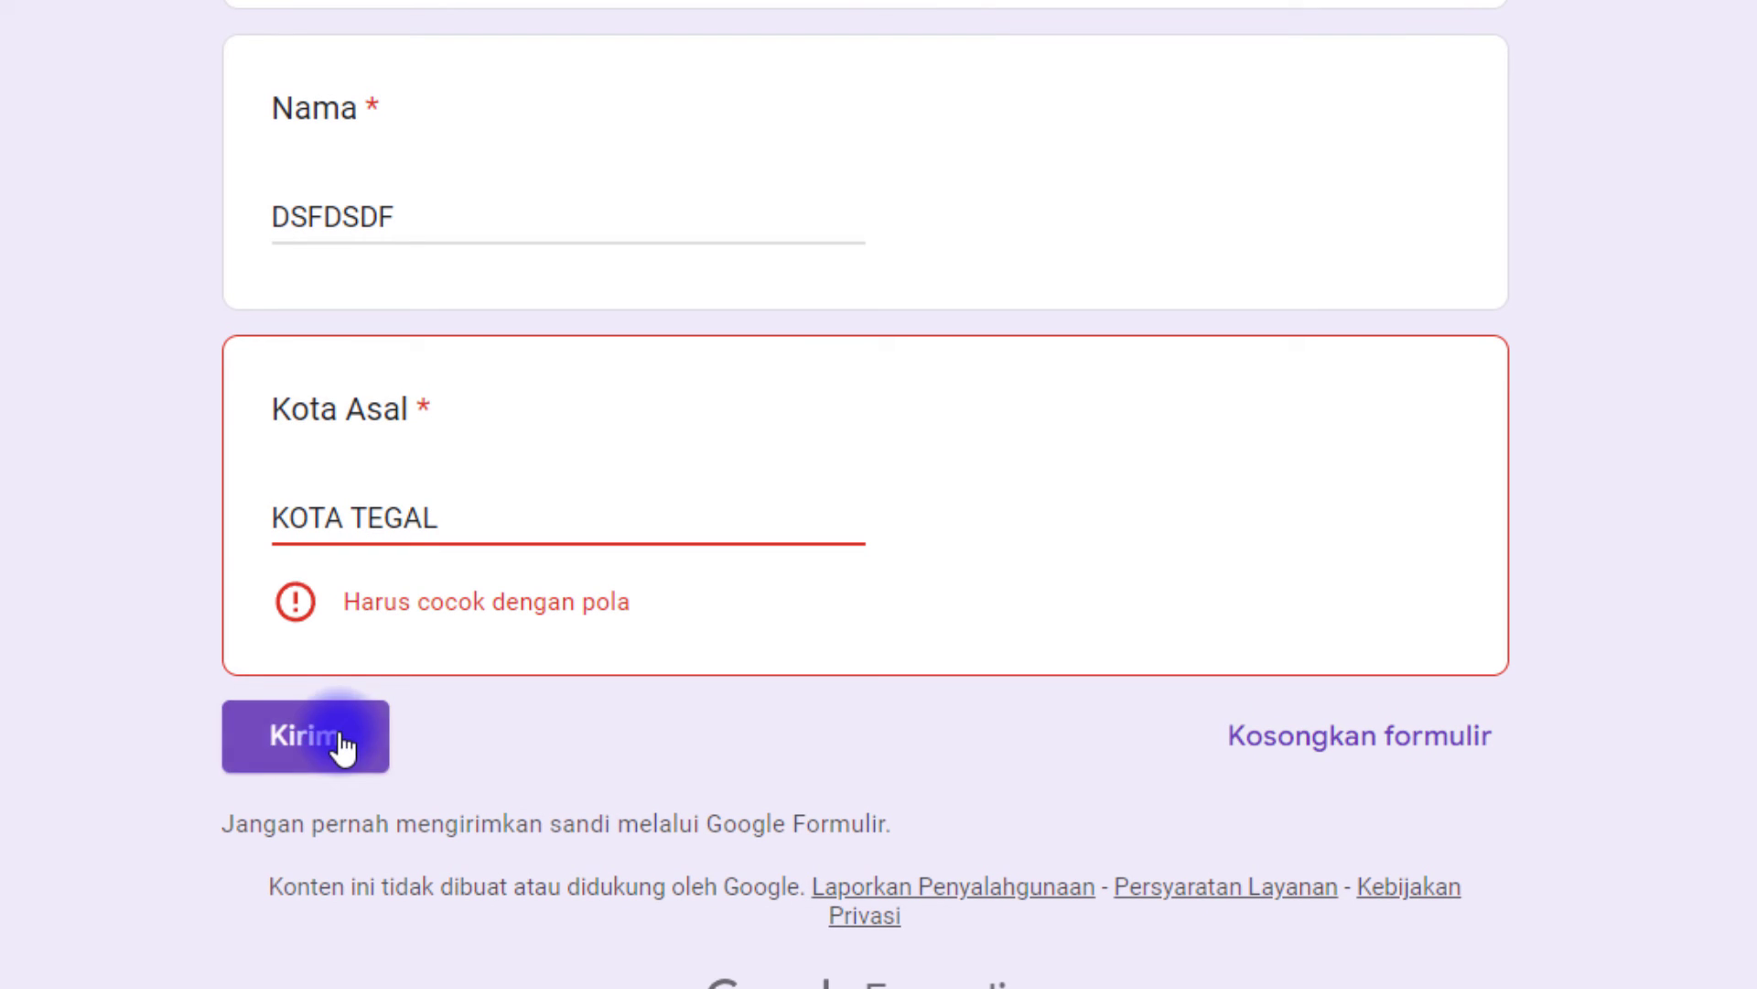
Change the Kota Asal answer to KABUPATEN TEGAL and try to submit the form.
double_click(320, 531)
type("KABUPATEN")
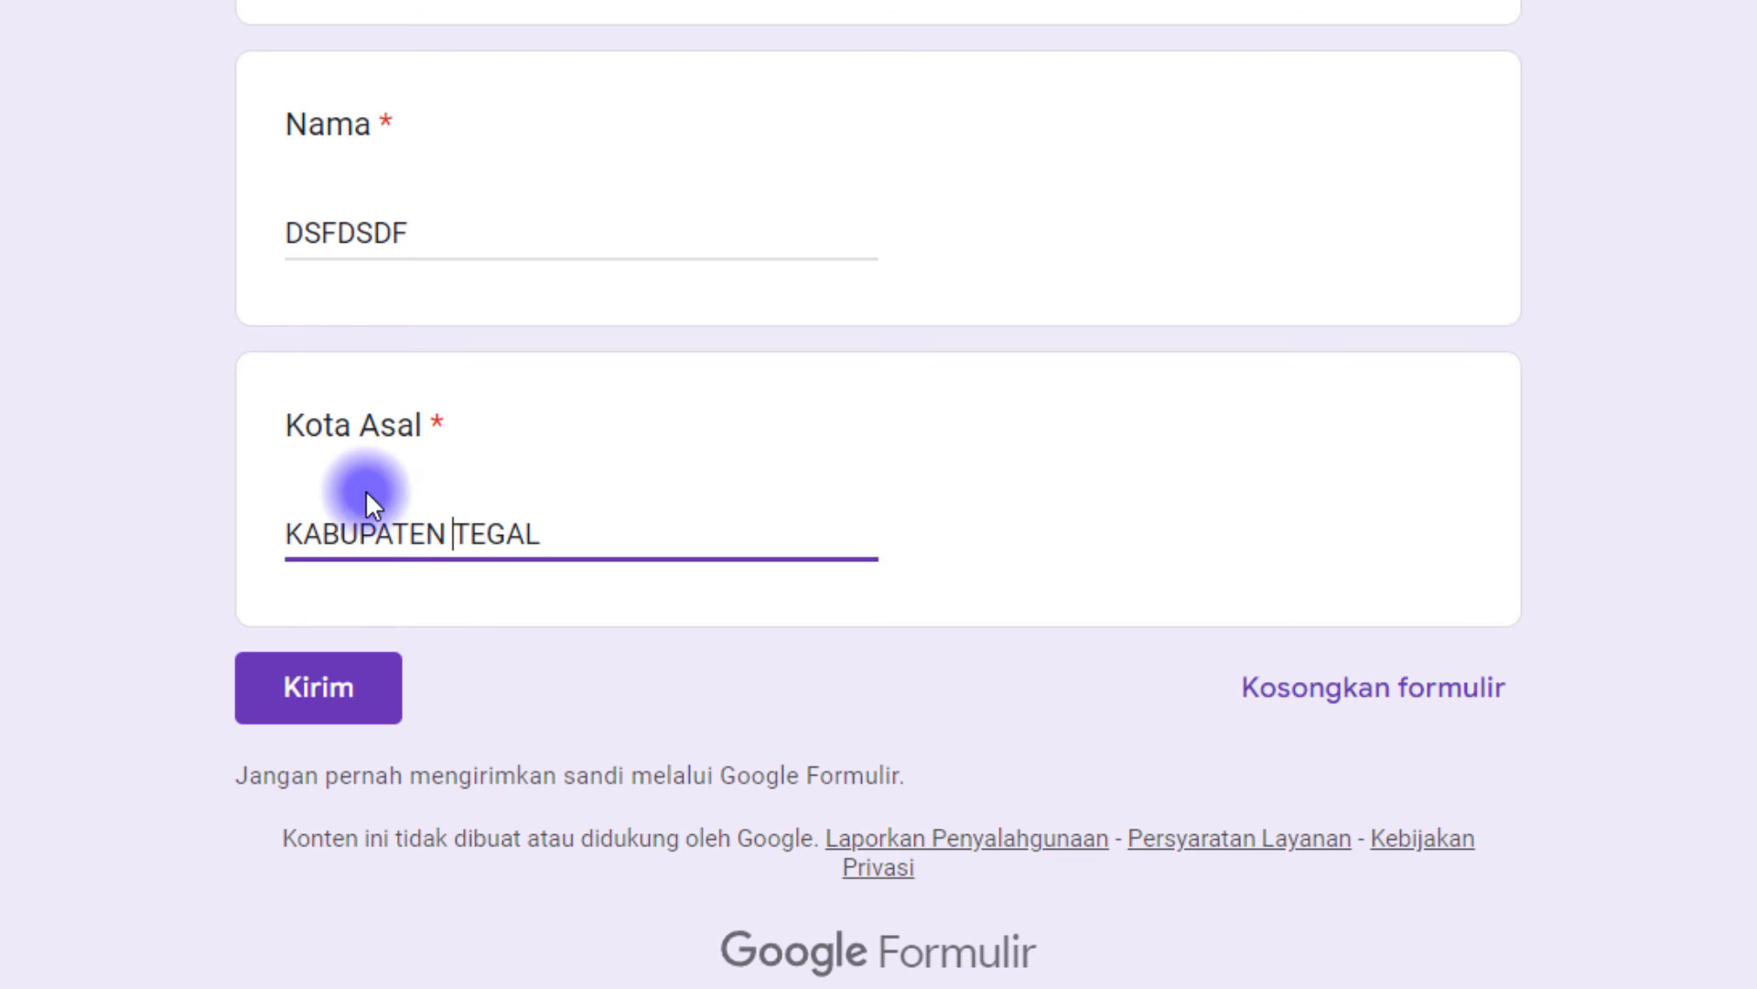
left_click(352, 732)
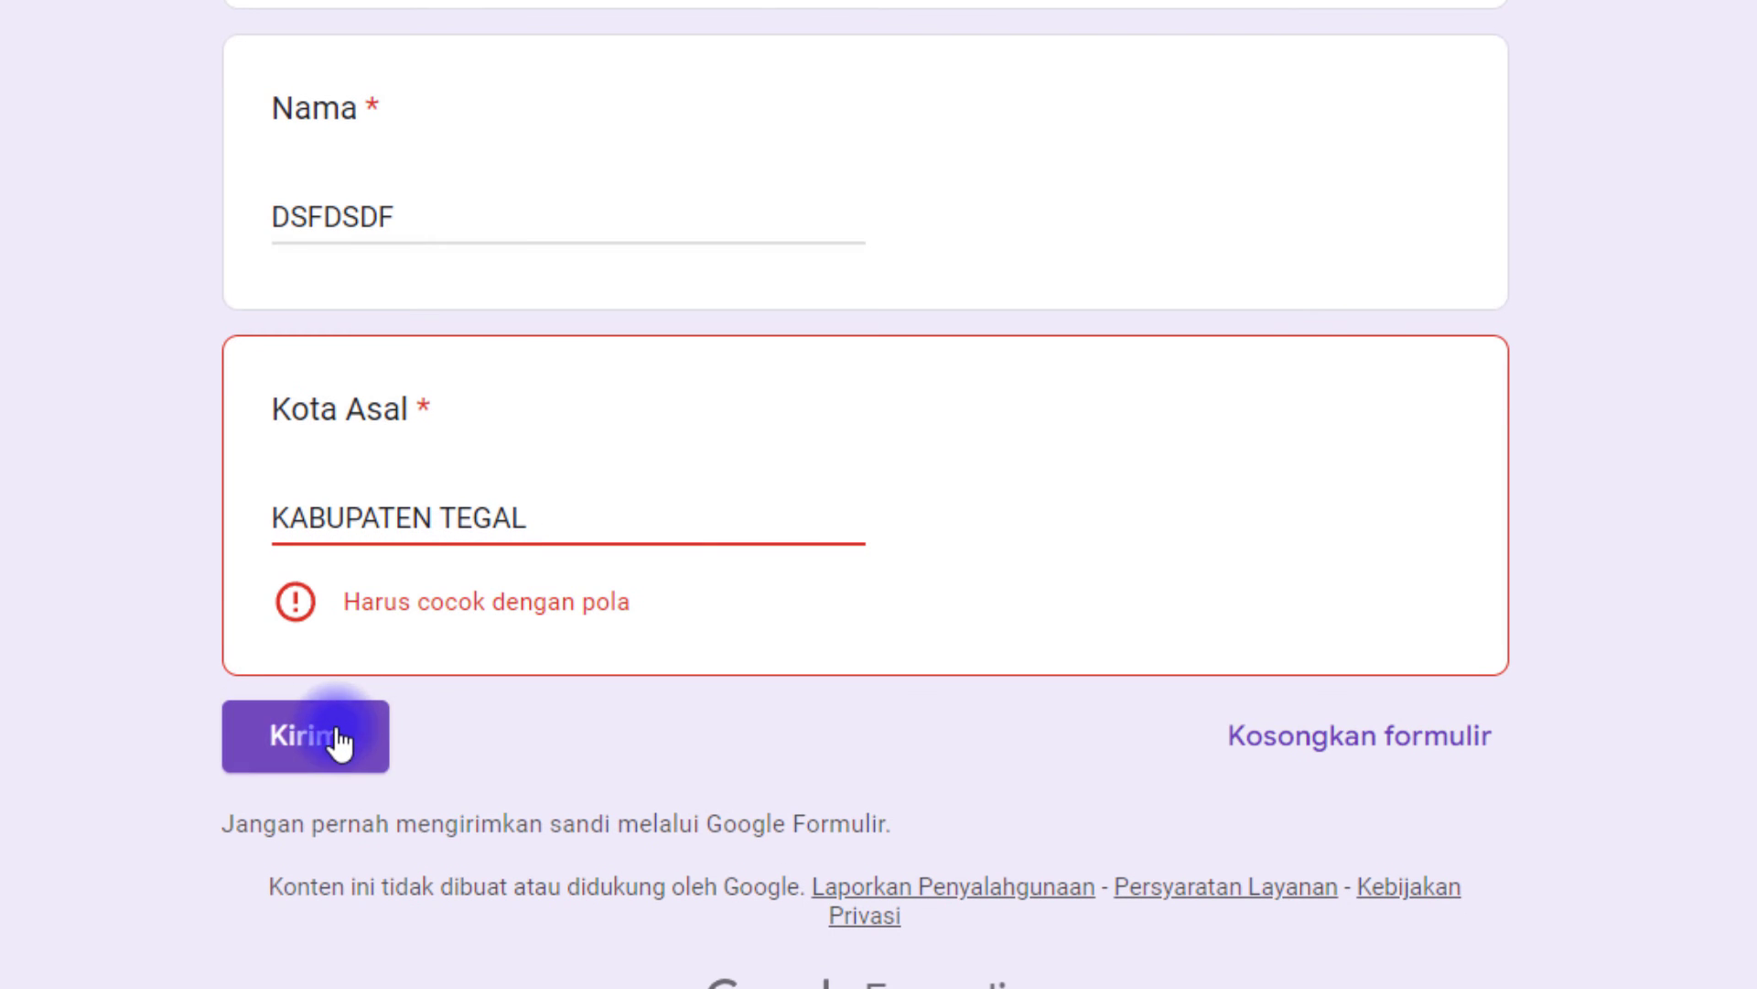
Remove the word KABUPATEN from the Kota Asal answer, leaving only TEGAL, and submit the form.
double_click(426, 526)
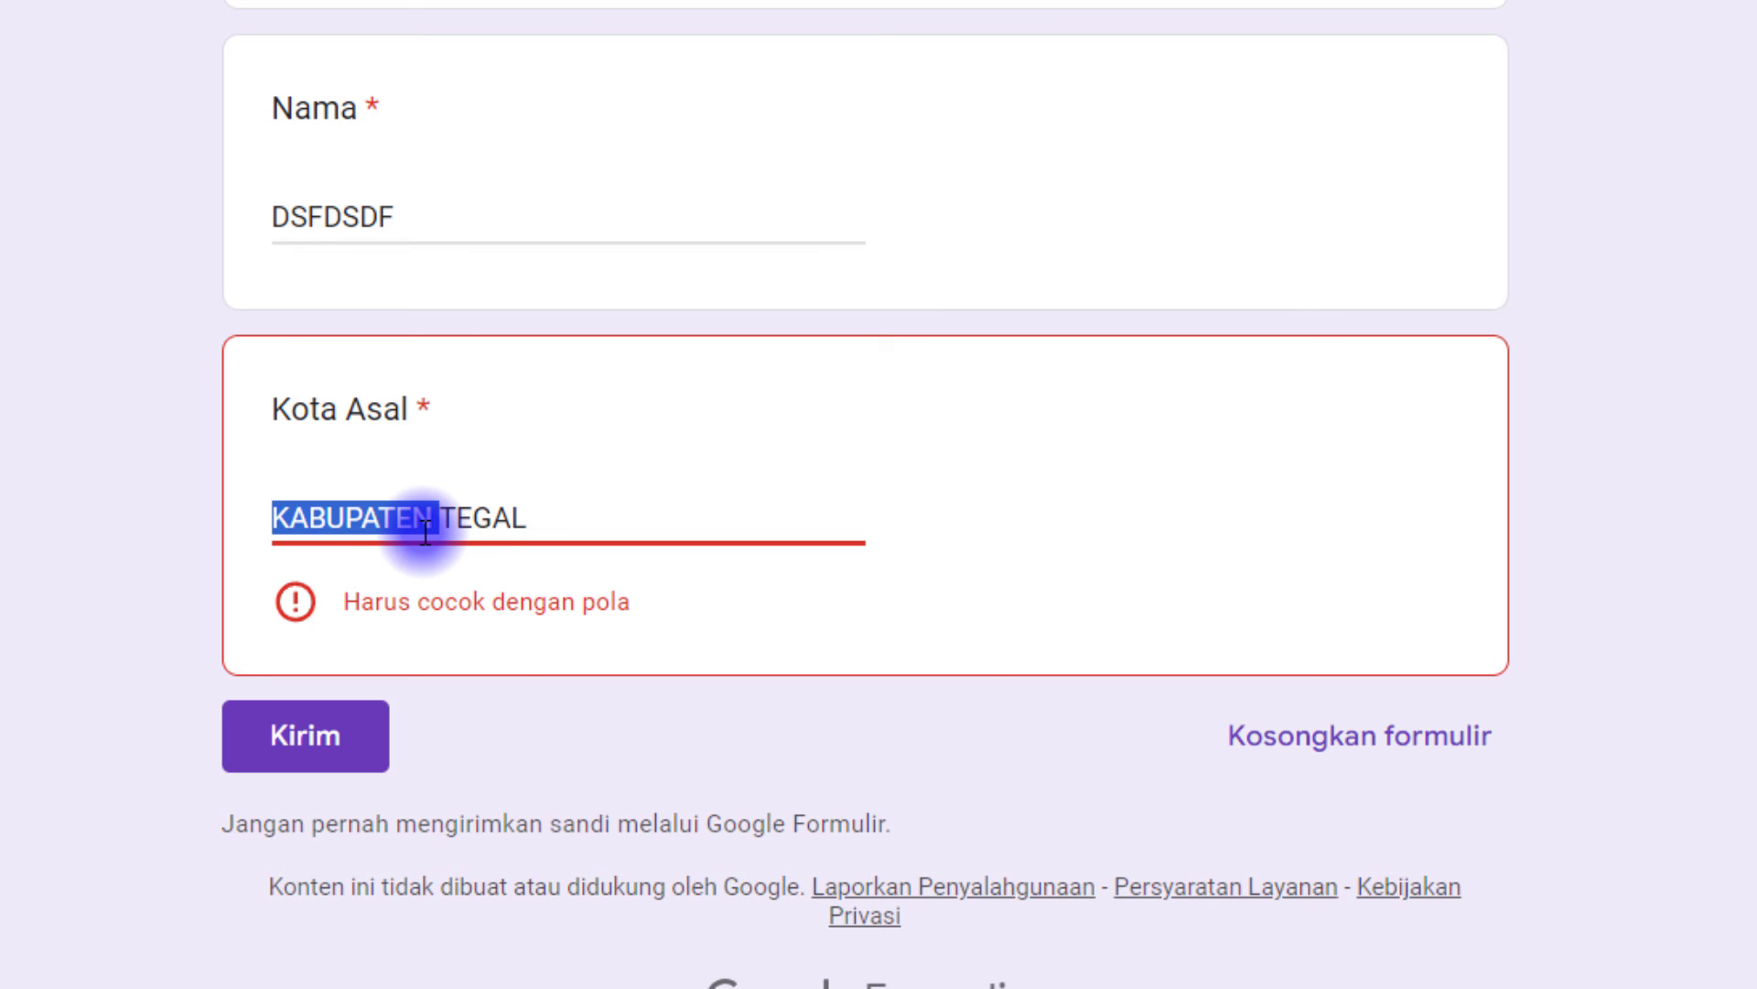
key("BackSpace")
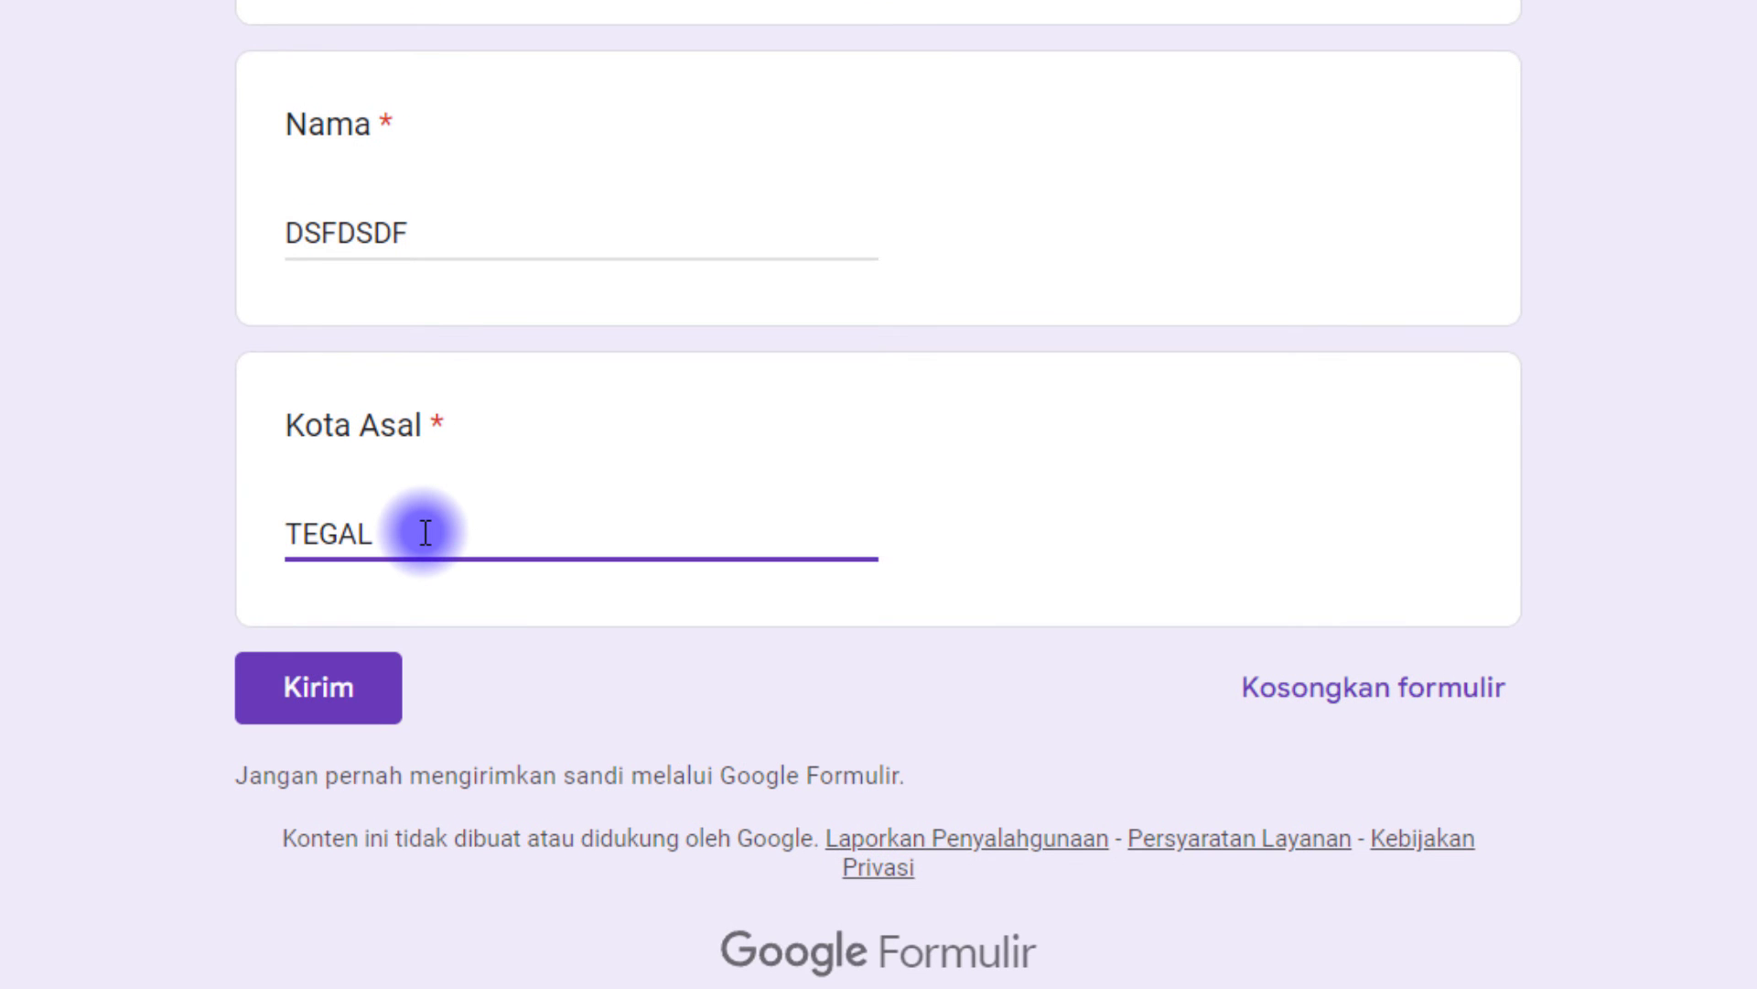
left_click(346, 694)
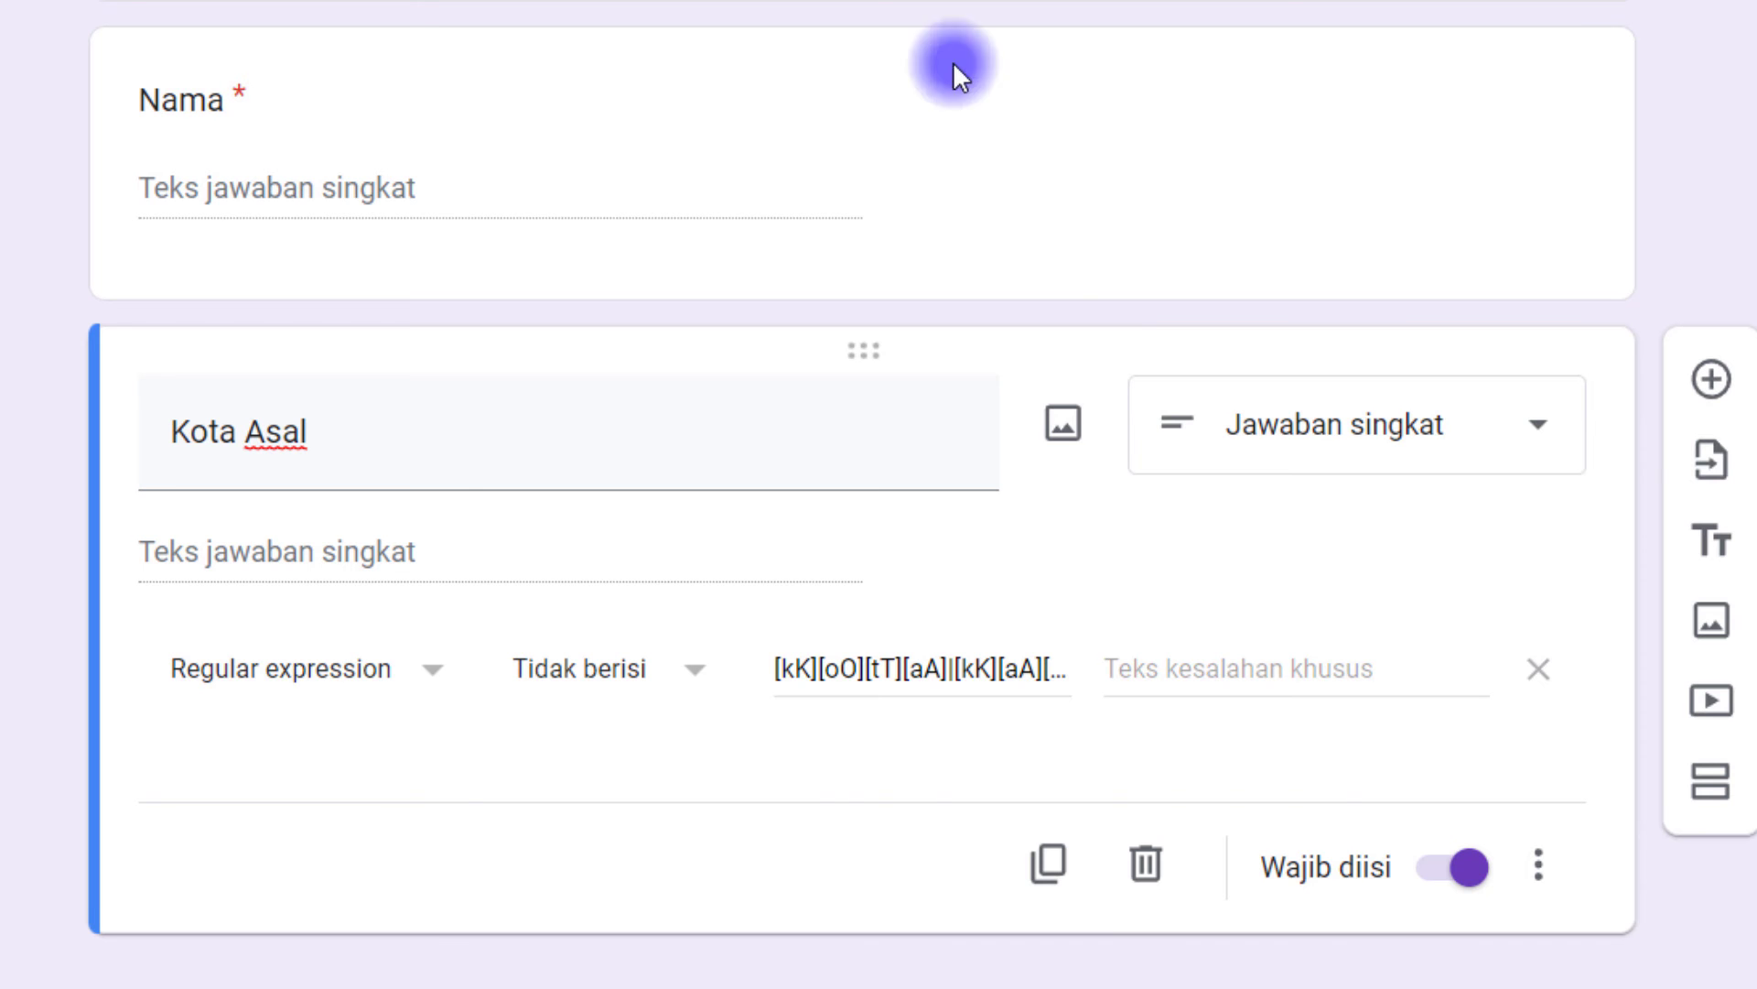
Examine the Kota Asal validation pattern in the form editor, including its bracketed letter pairs and the | separator between the two alternatives.
left_click(822, 668)
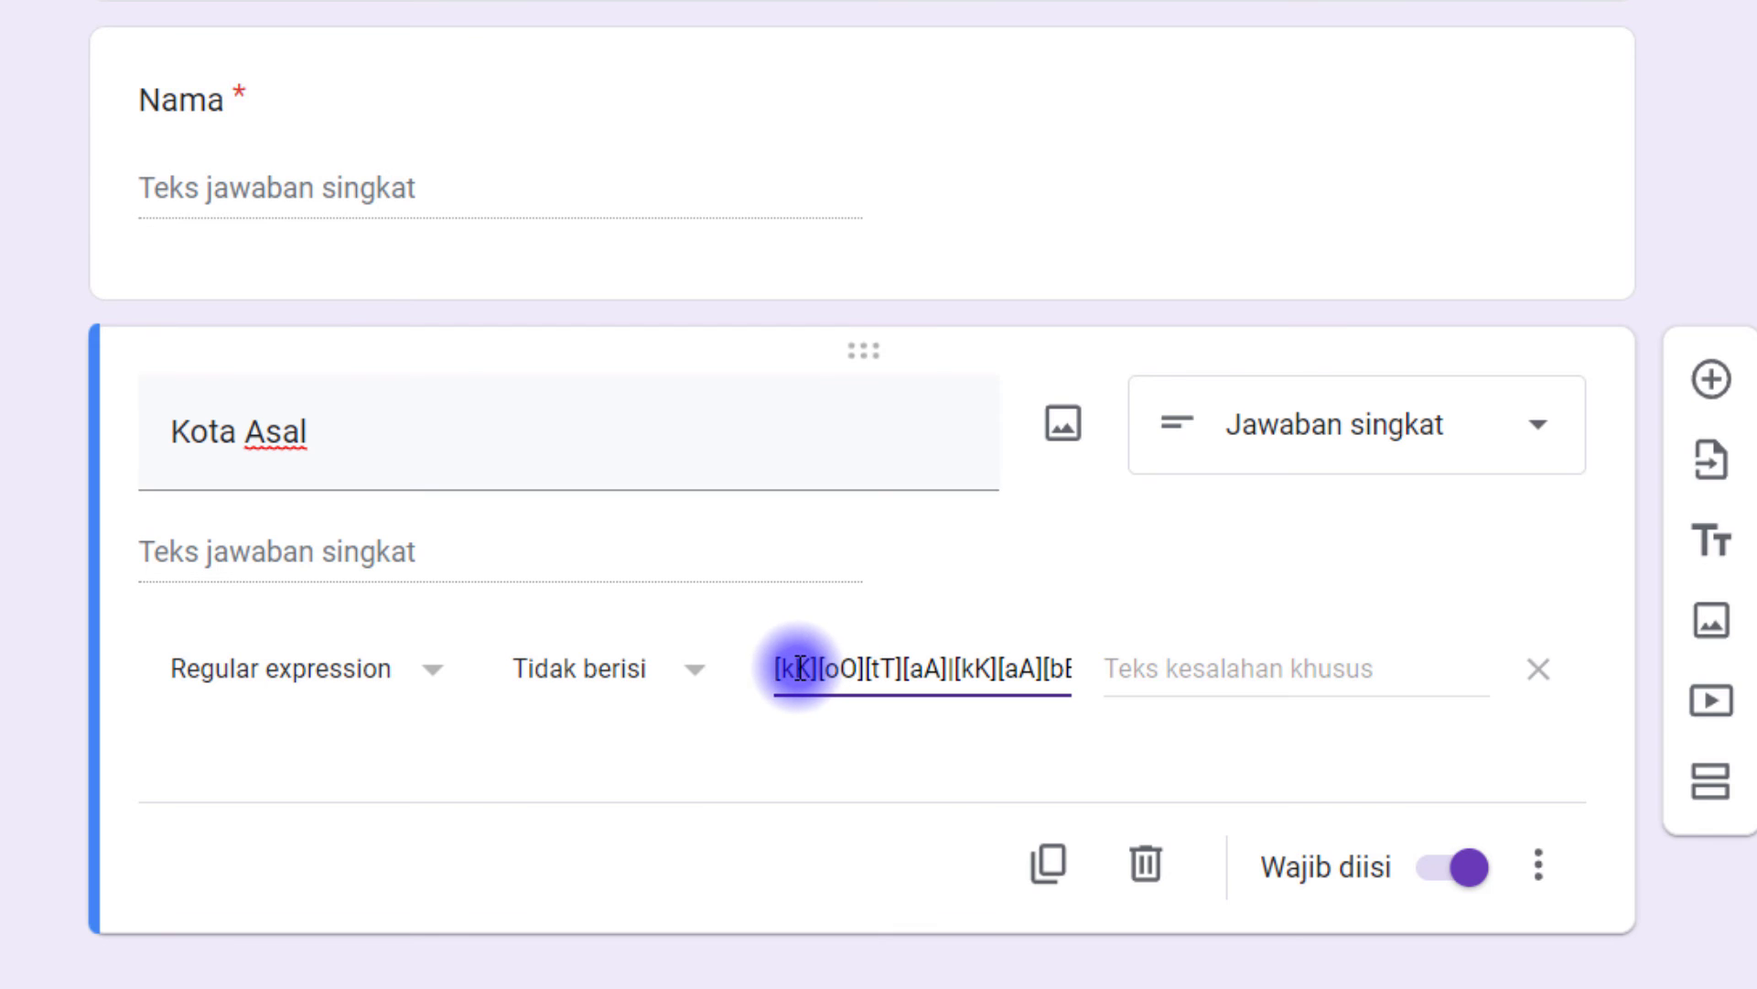
double_click(792, 668)
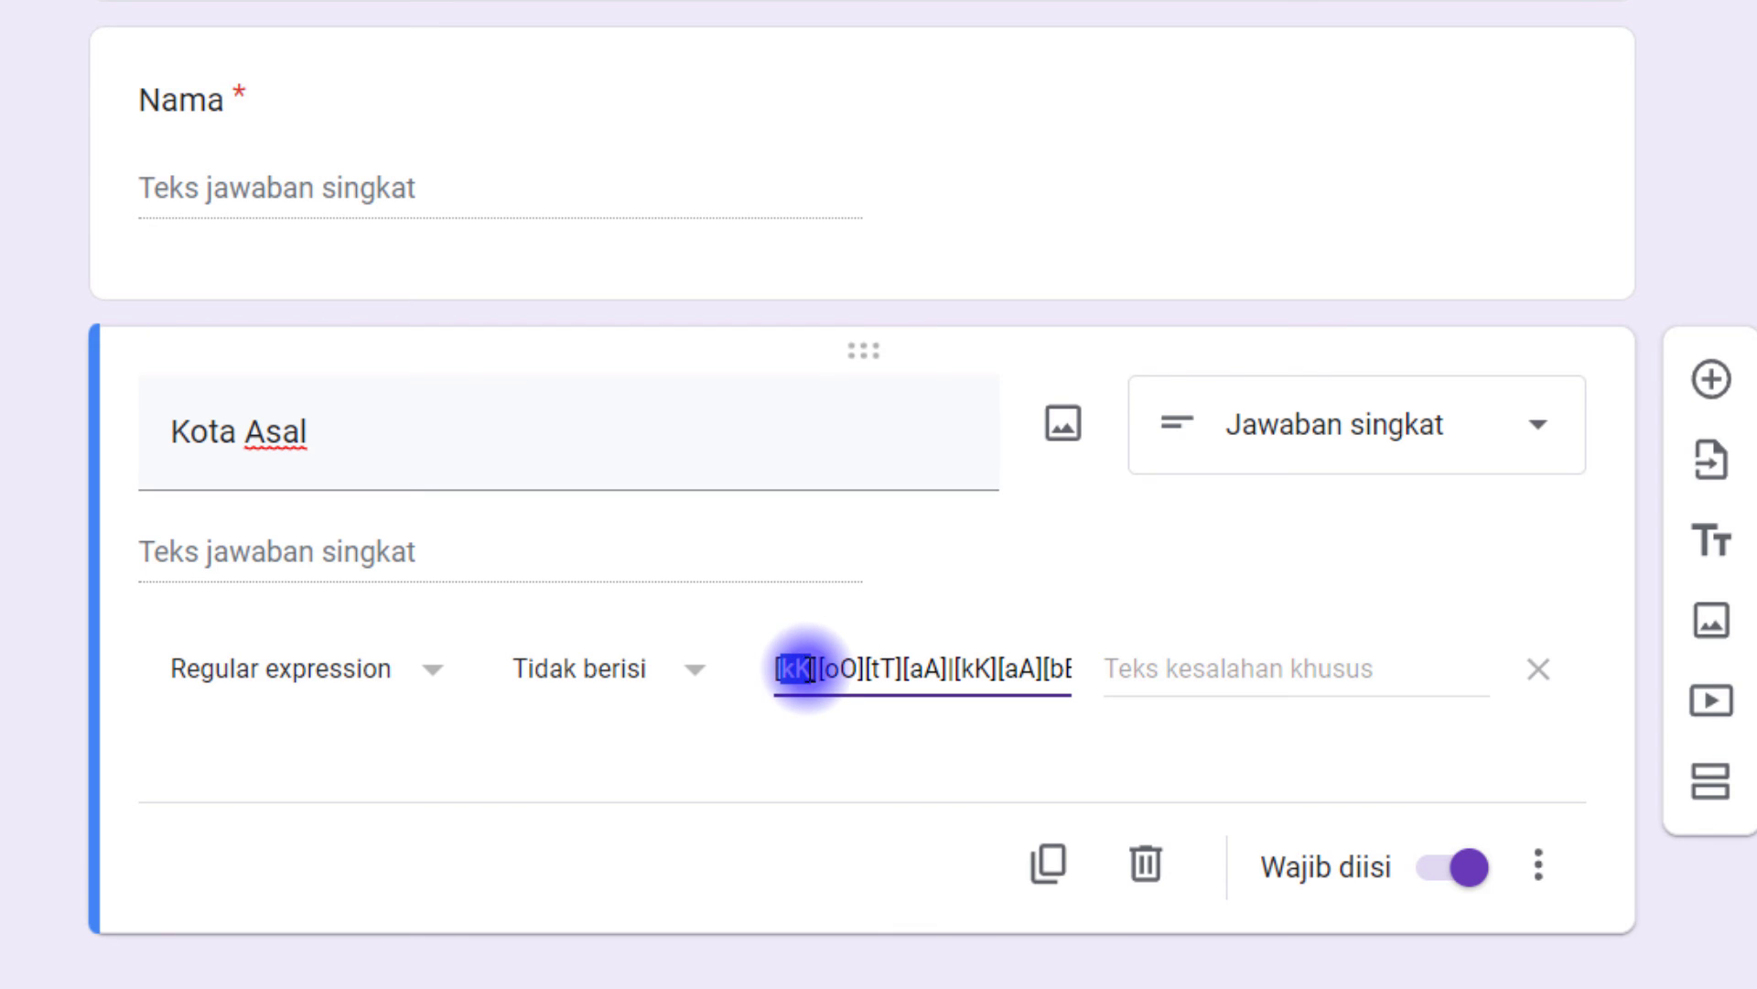
left_click(995, 668)
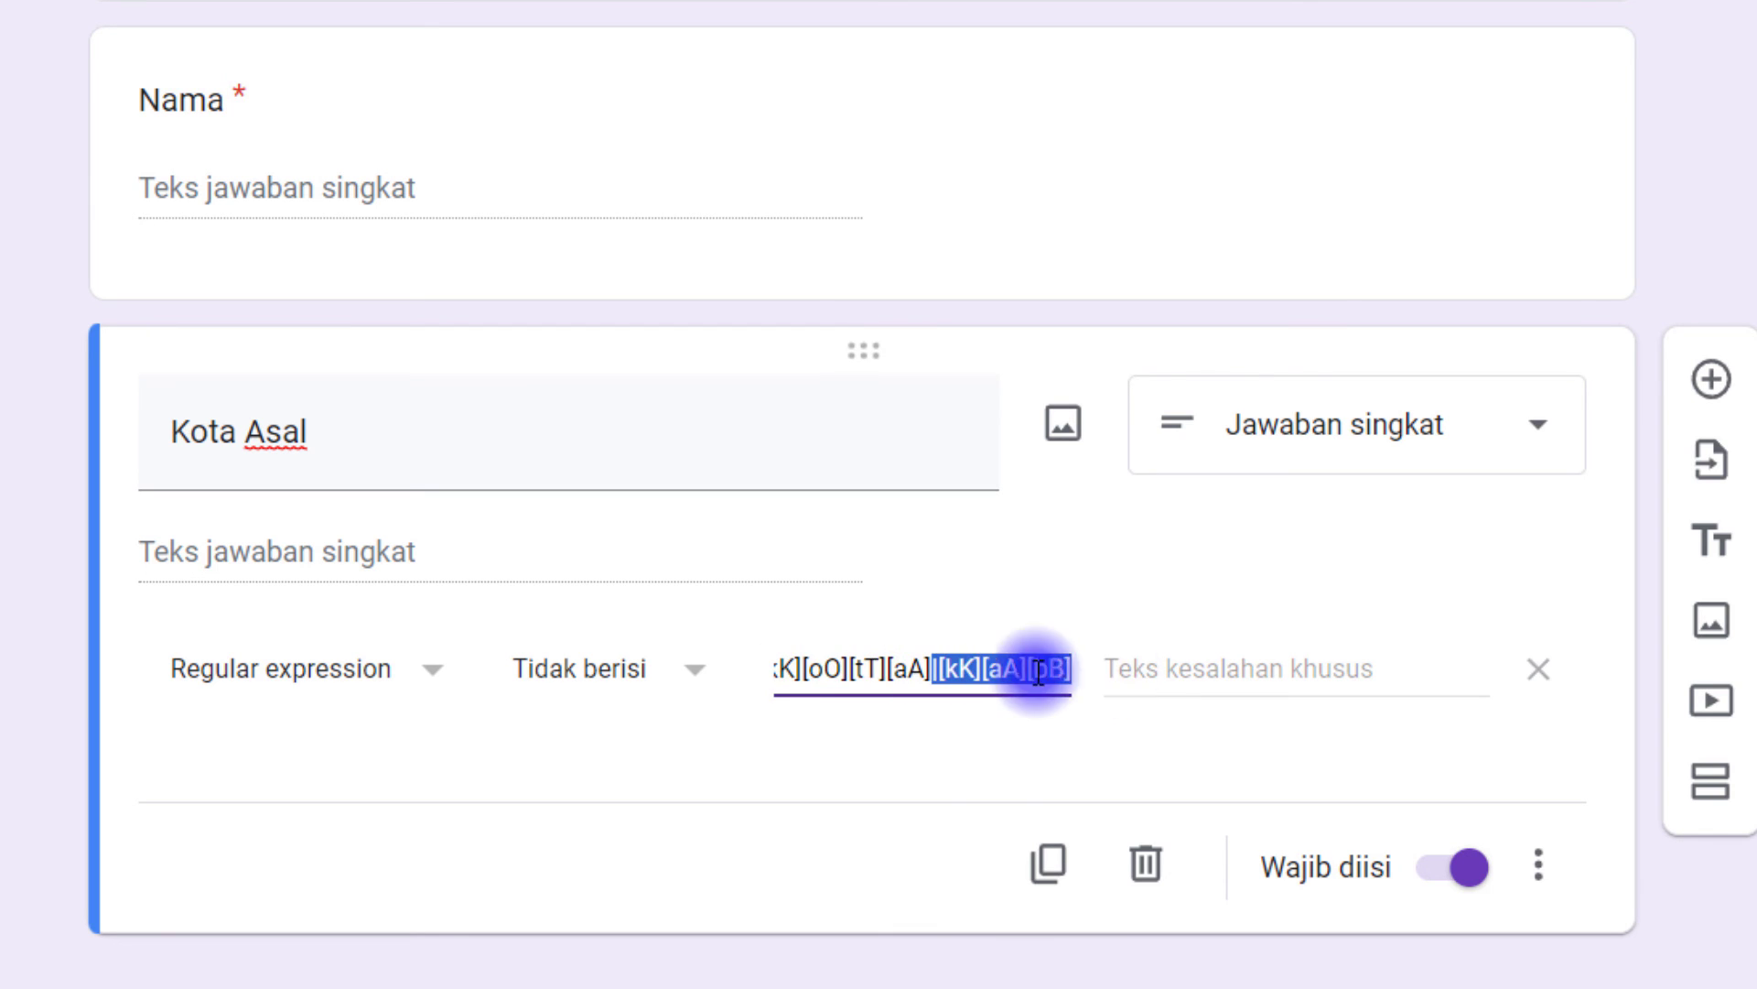
double_click(931, 670)
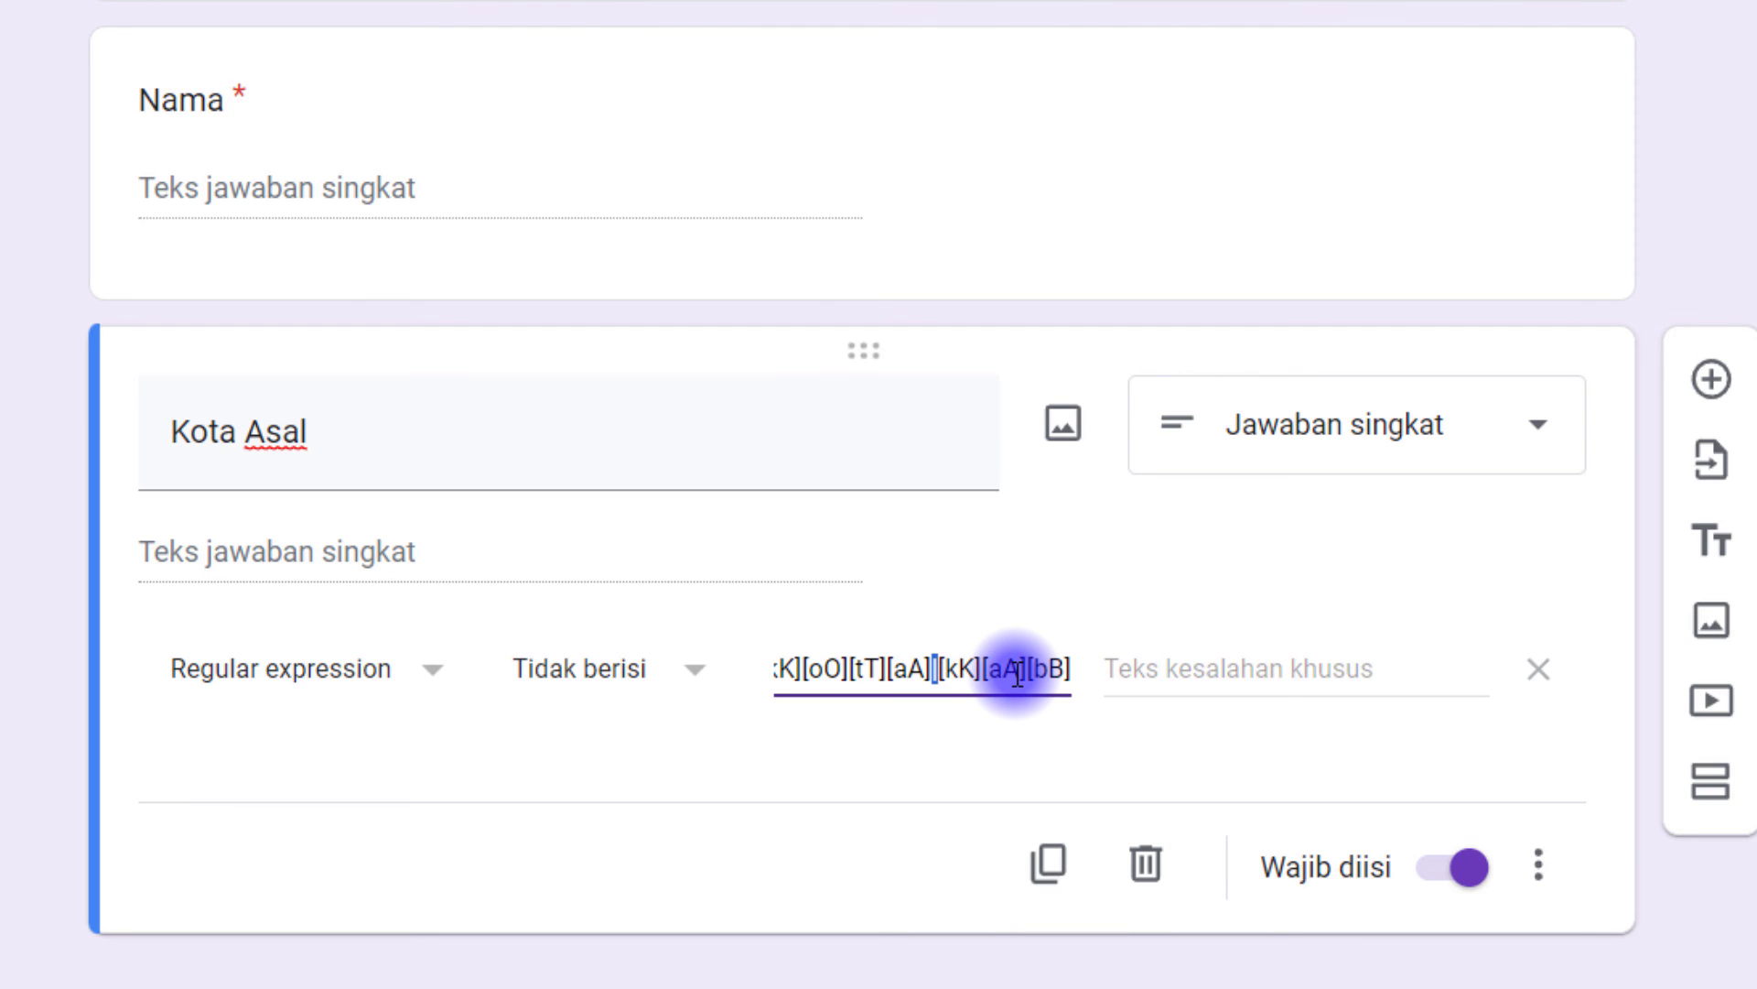
left_click_drag(1005, 668, 1102, 667)
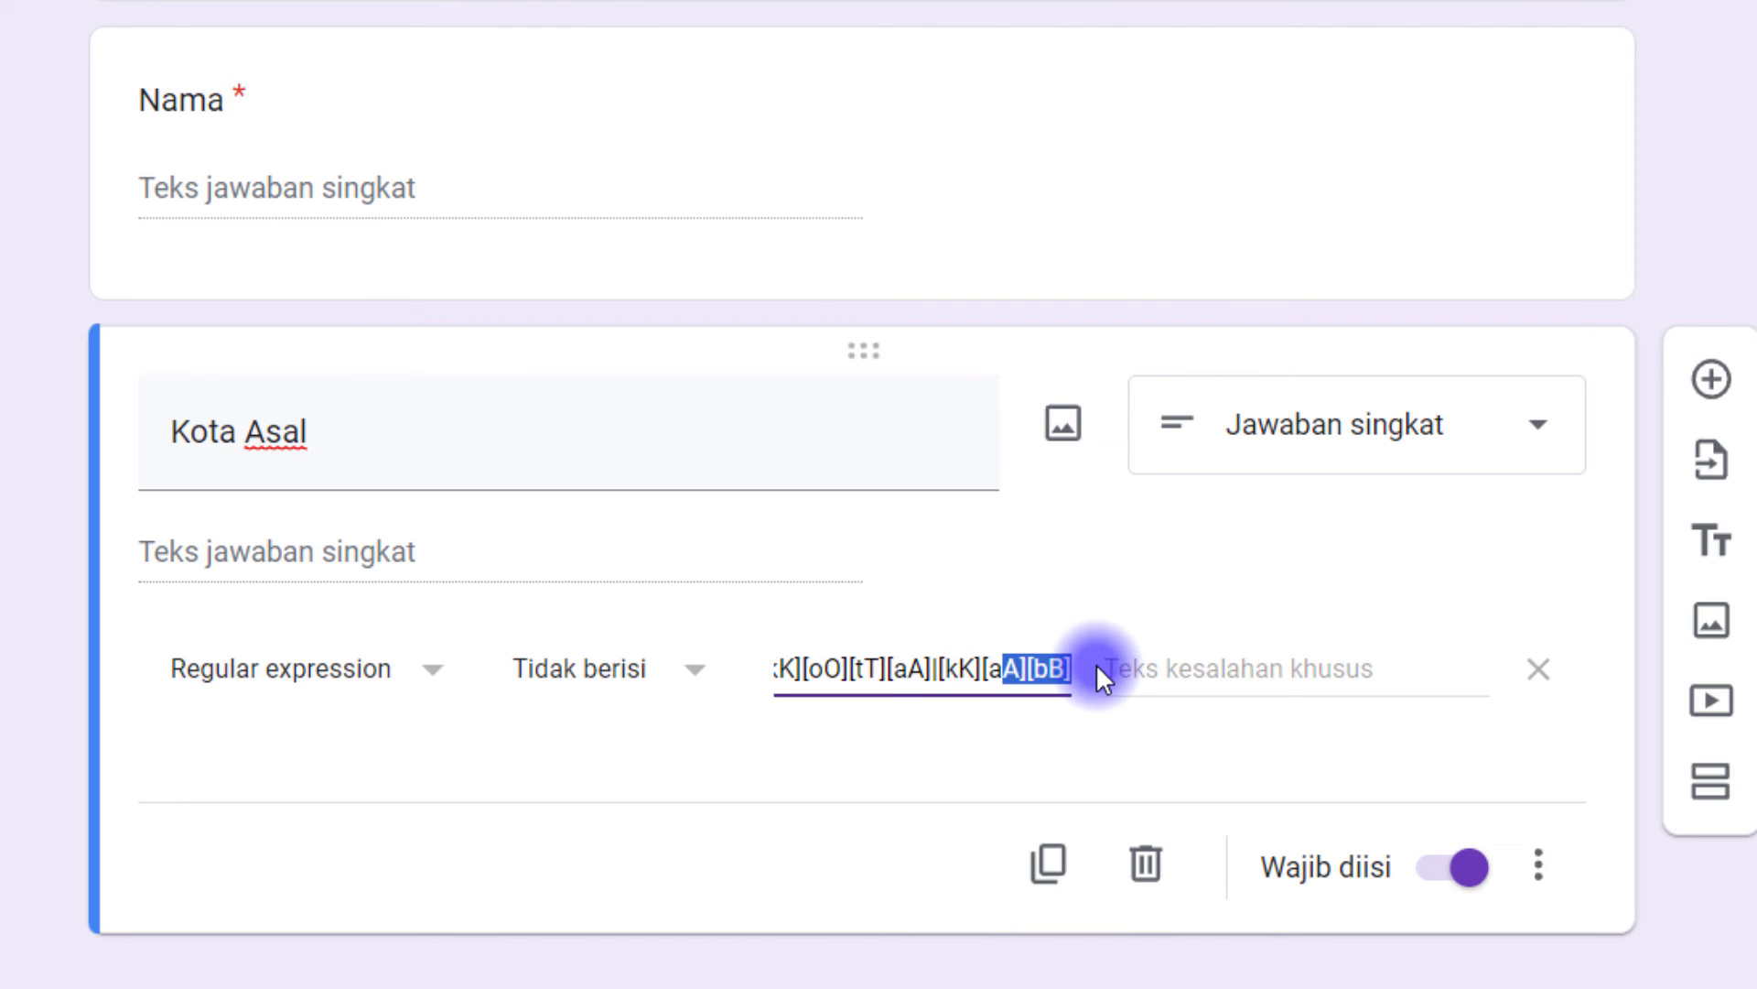
left_click(1023, 669)
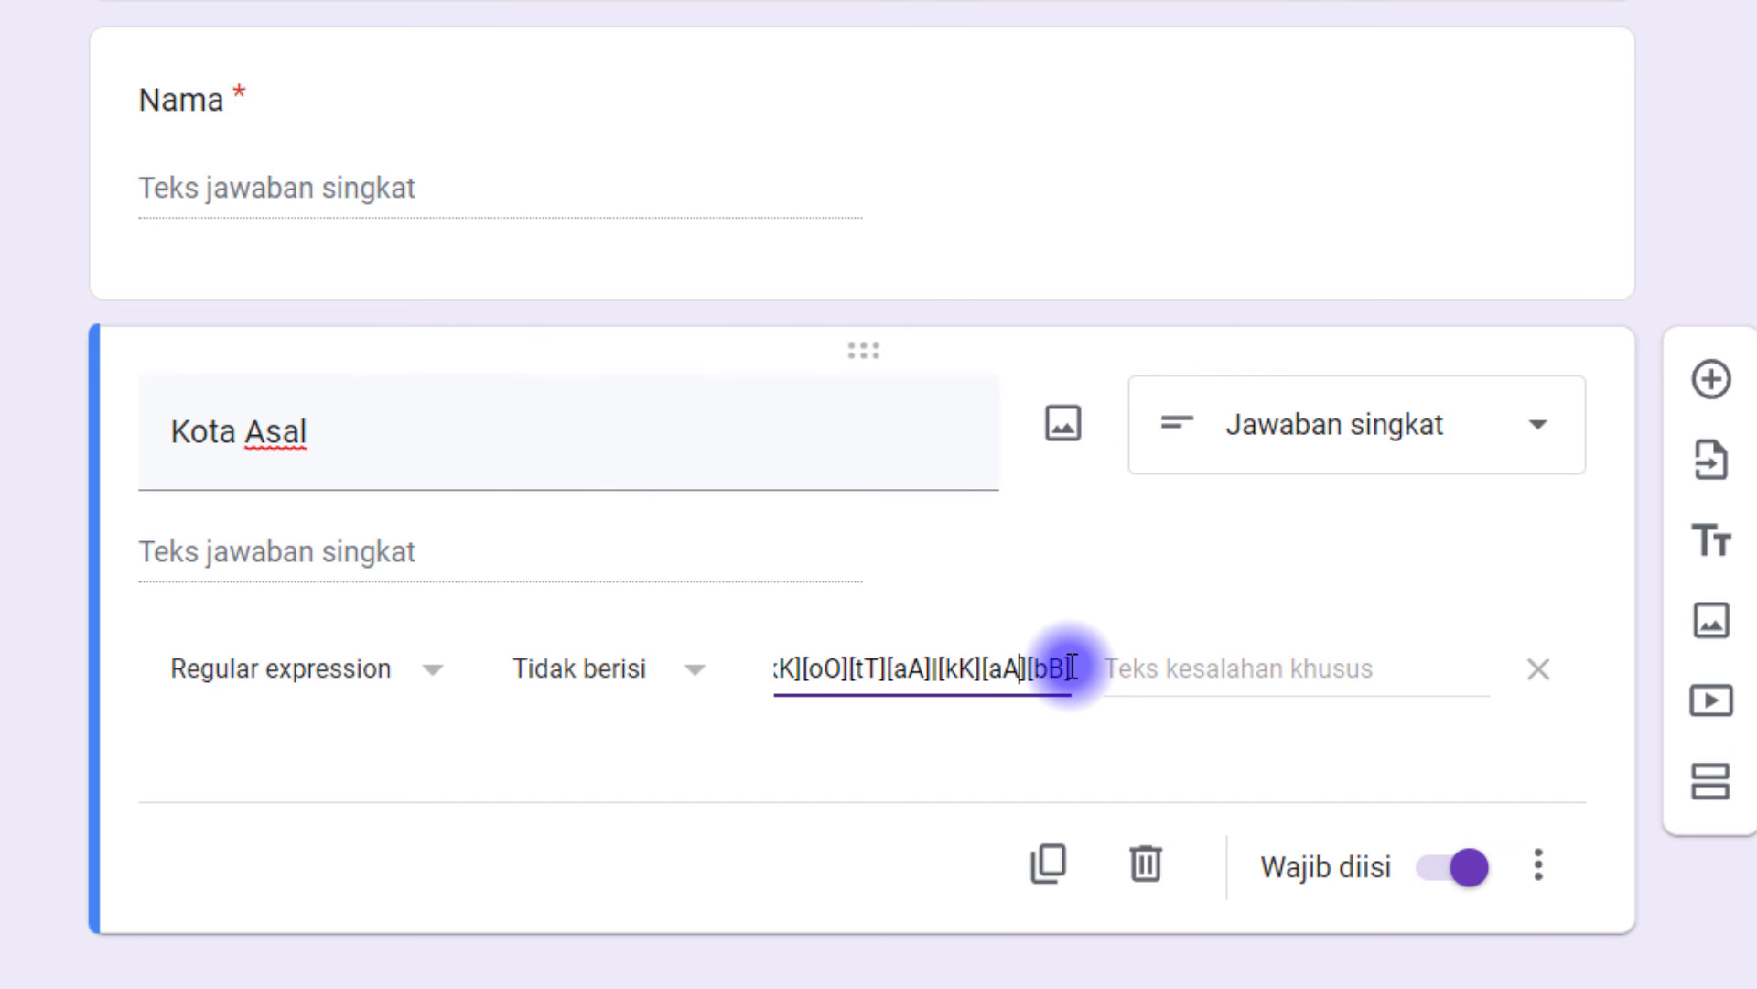
Set the custom error text of the Kota Asal validation to "Silahkan langsung ketik nama Kotanya".
left_click(1196, 667)
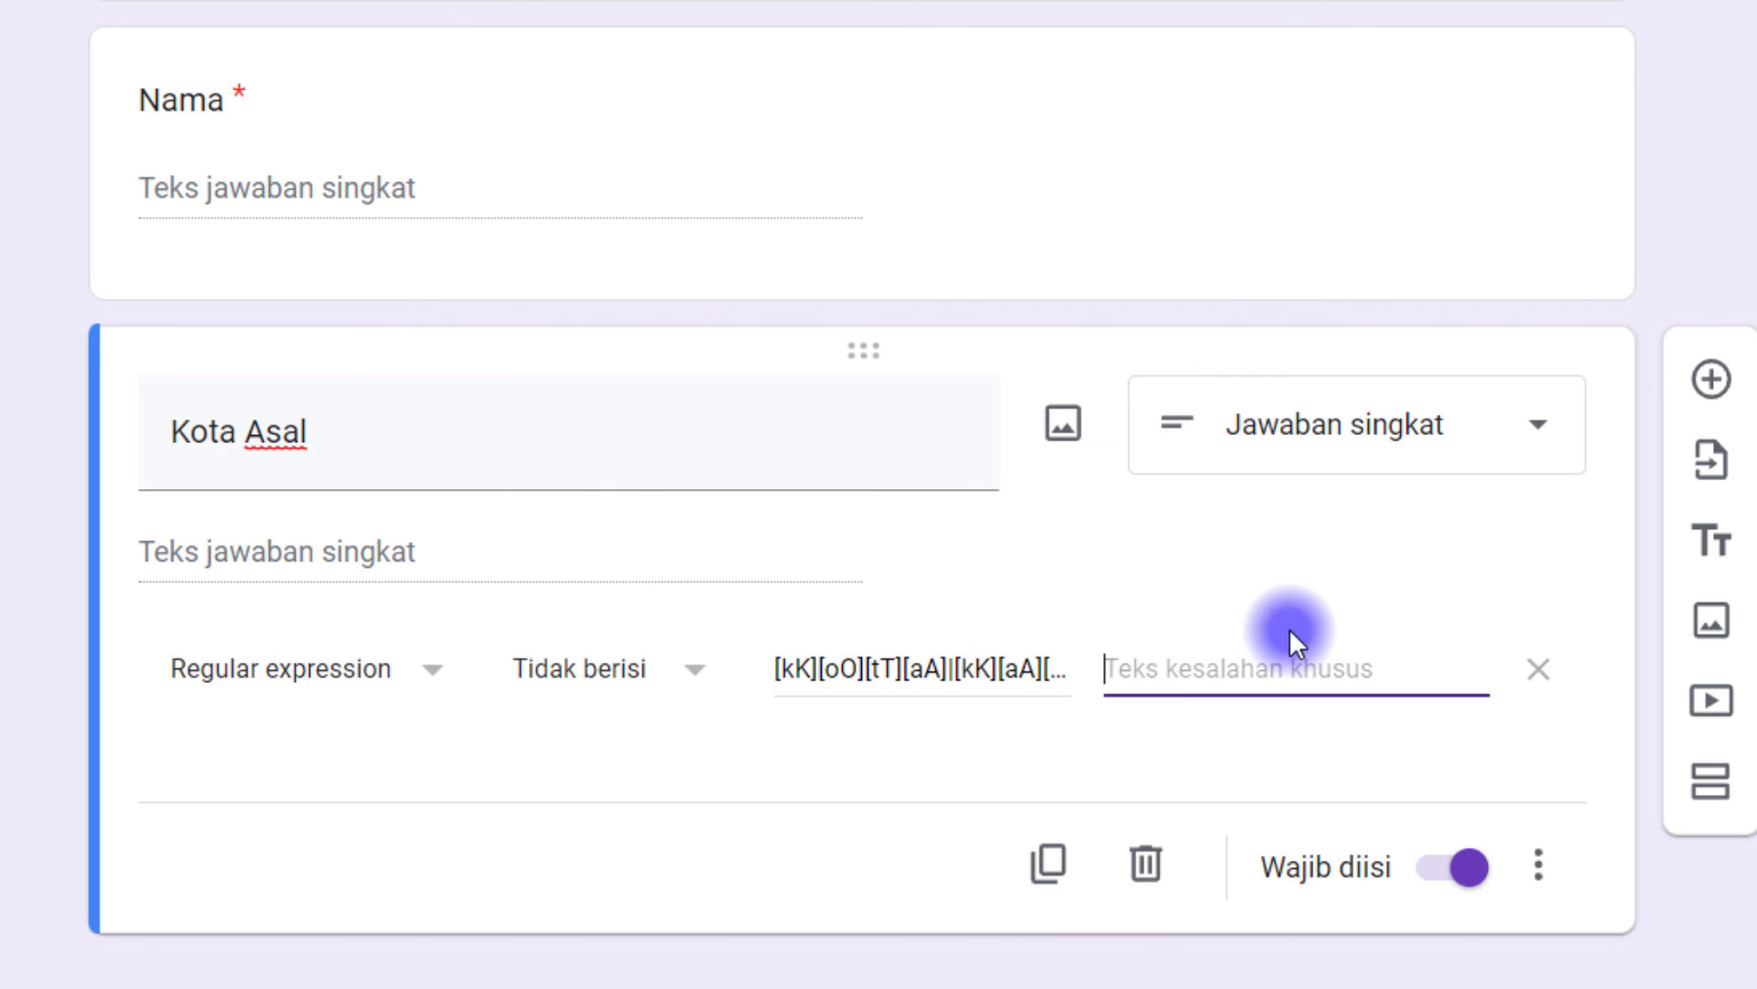
type("Si")
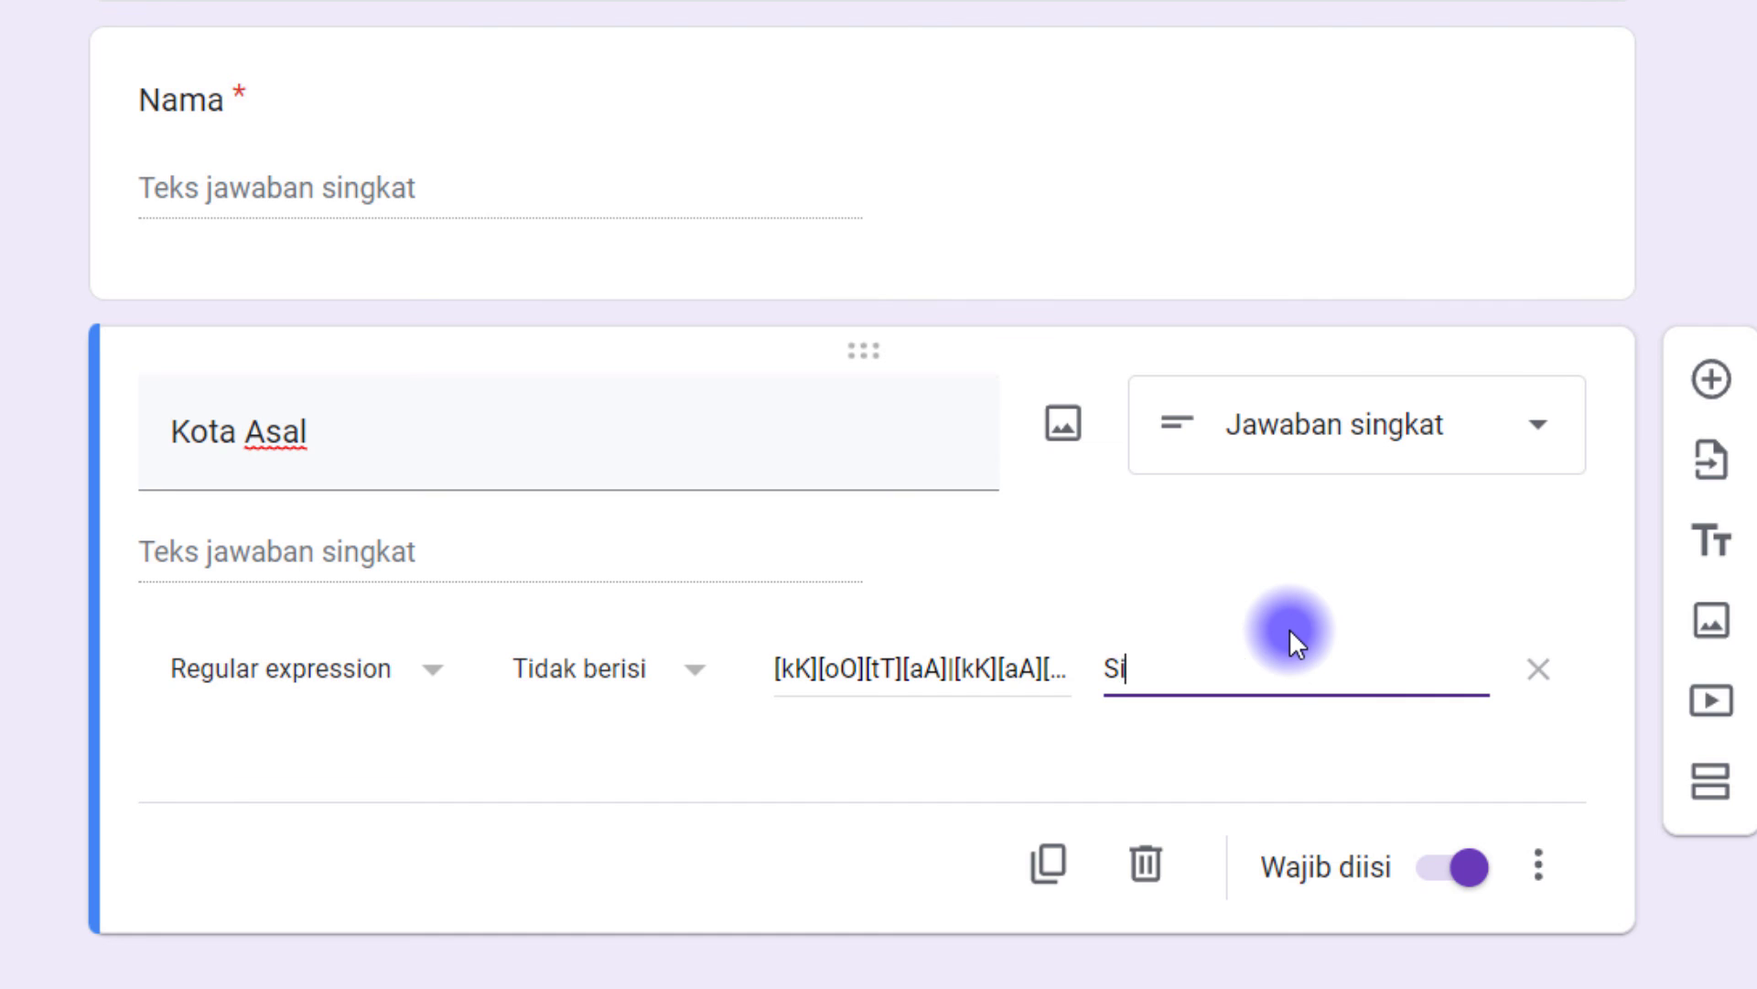
type("lahkan lan")
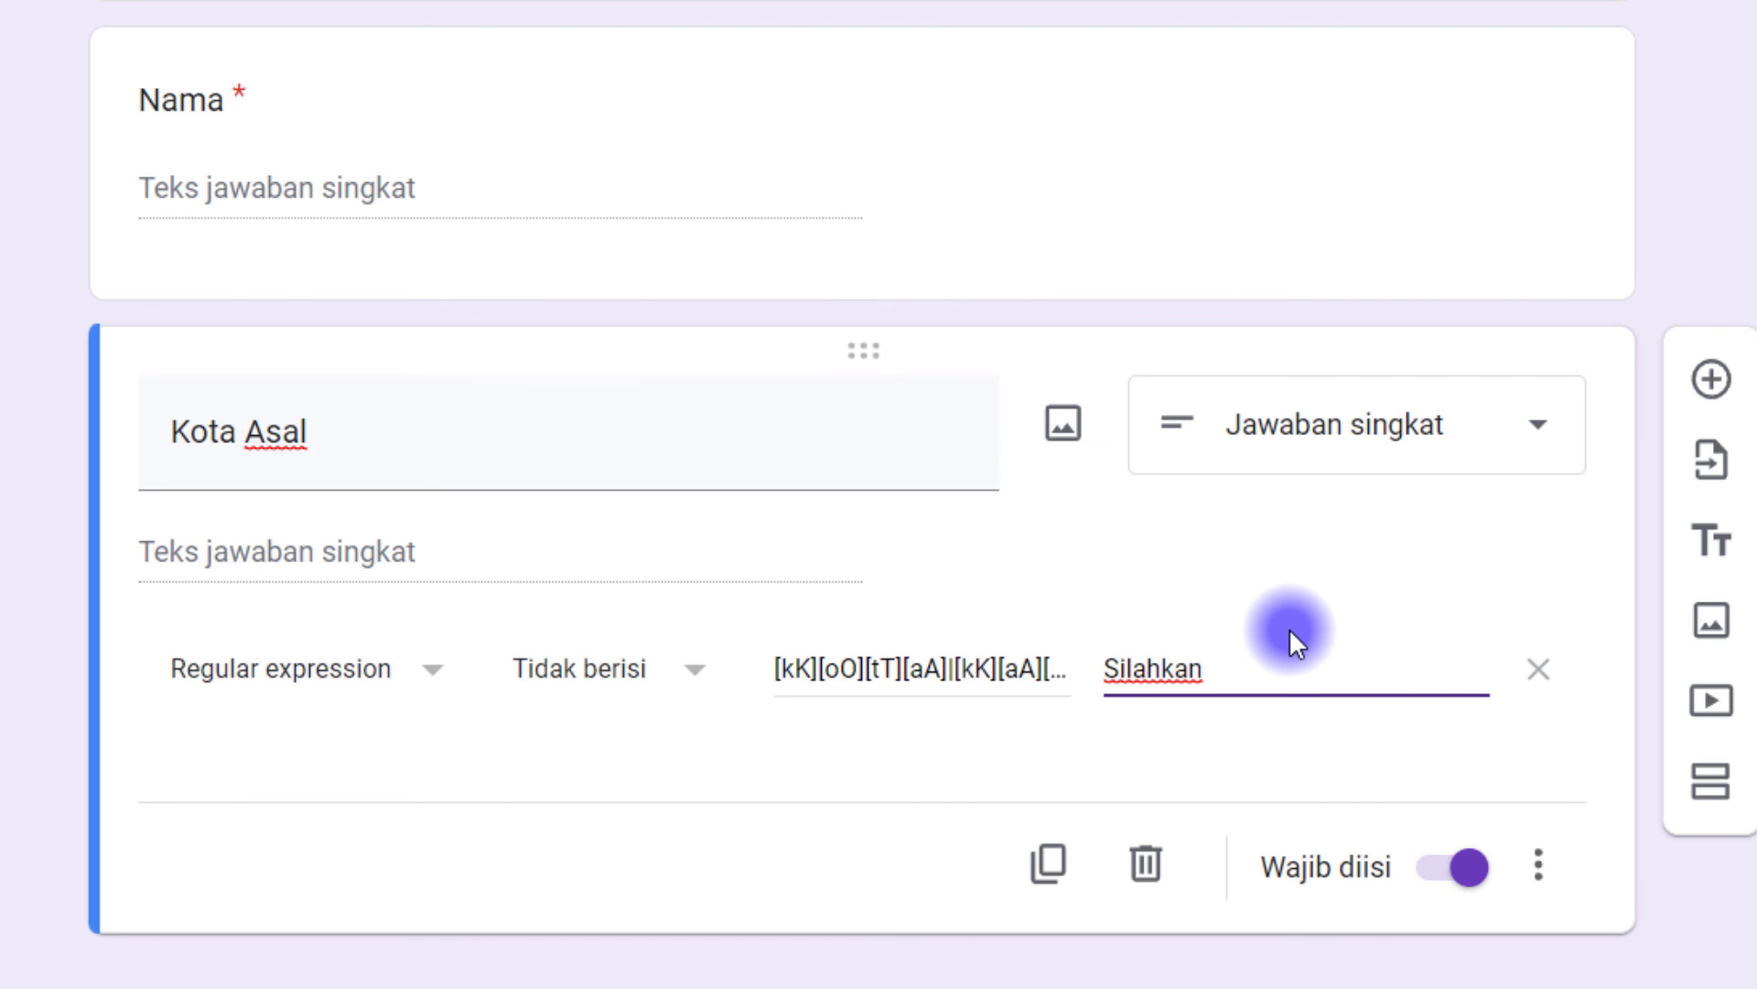
type("ke")
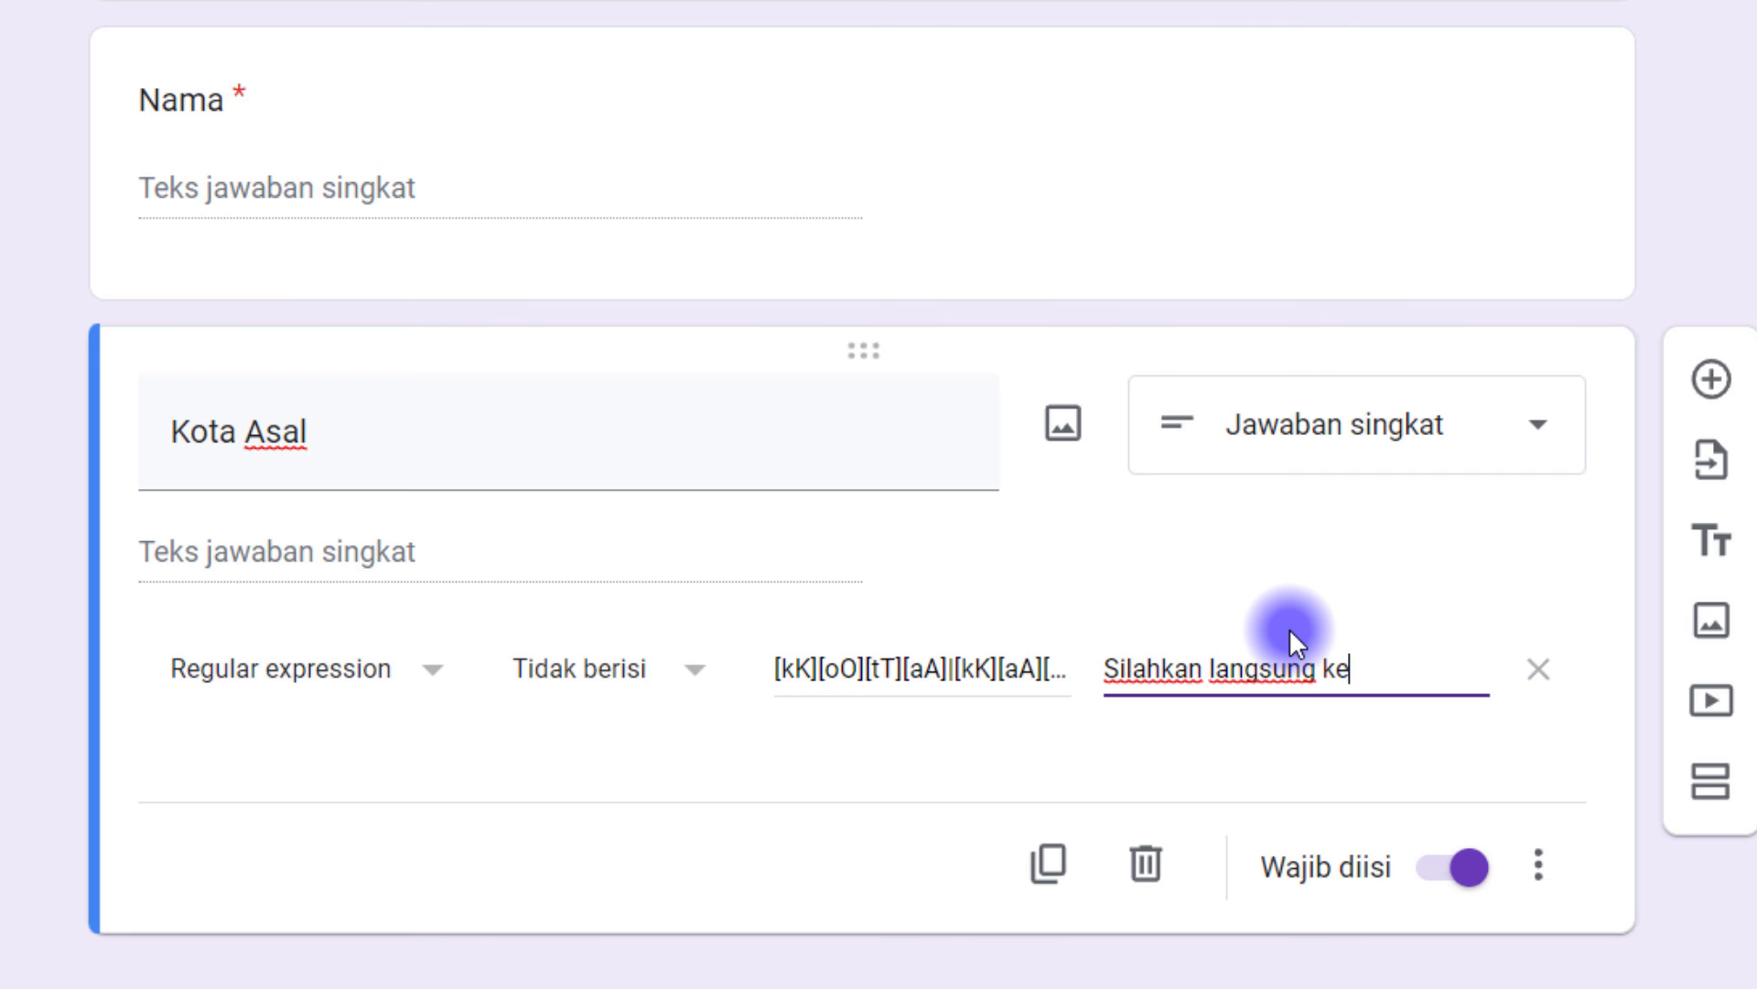
type("tik nama Kitra")
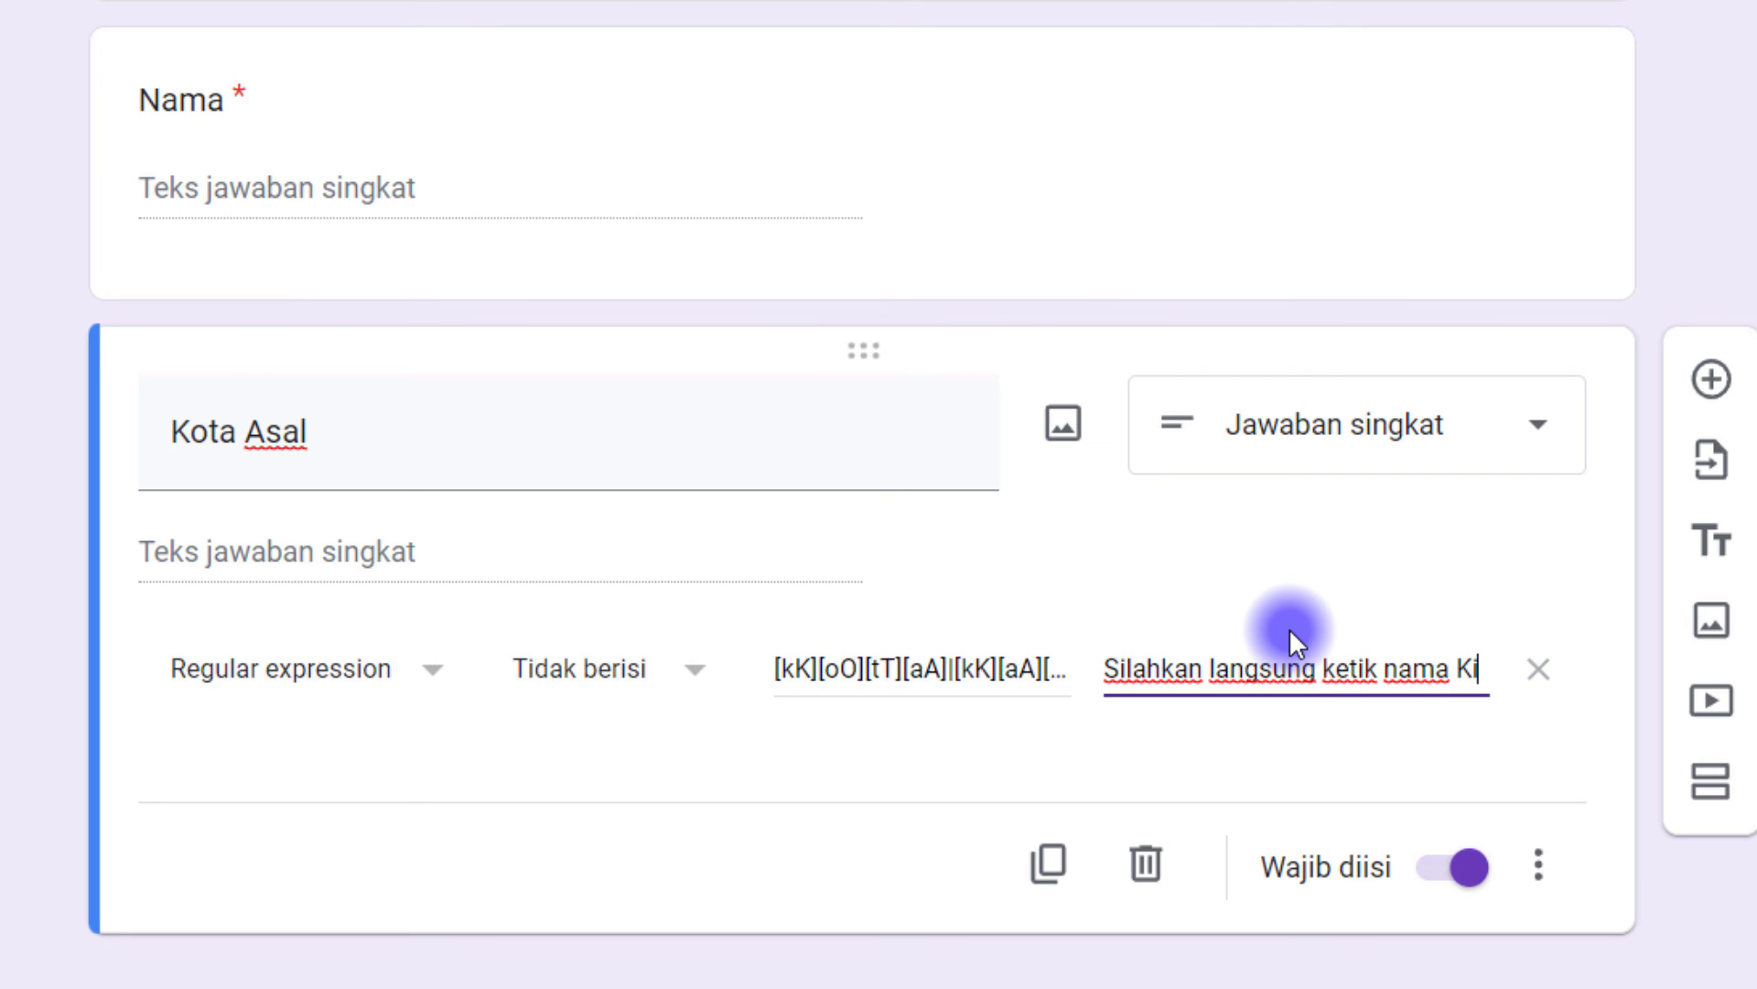
key("BackSpace")
key("BackSpace")
key("BackSpace")
key("BackSpace")
type("o")
key("BackSpace")
type("y")
key("BackSpace")
type("otanya")
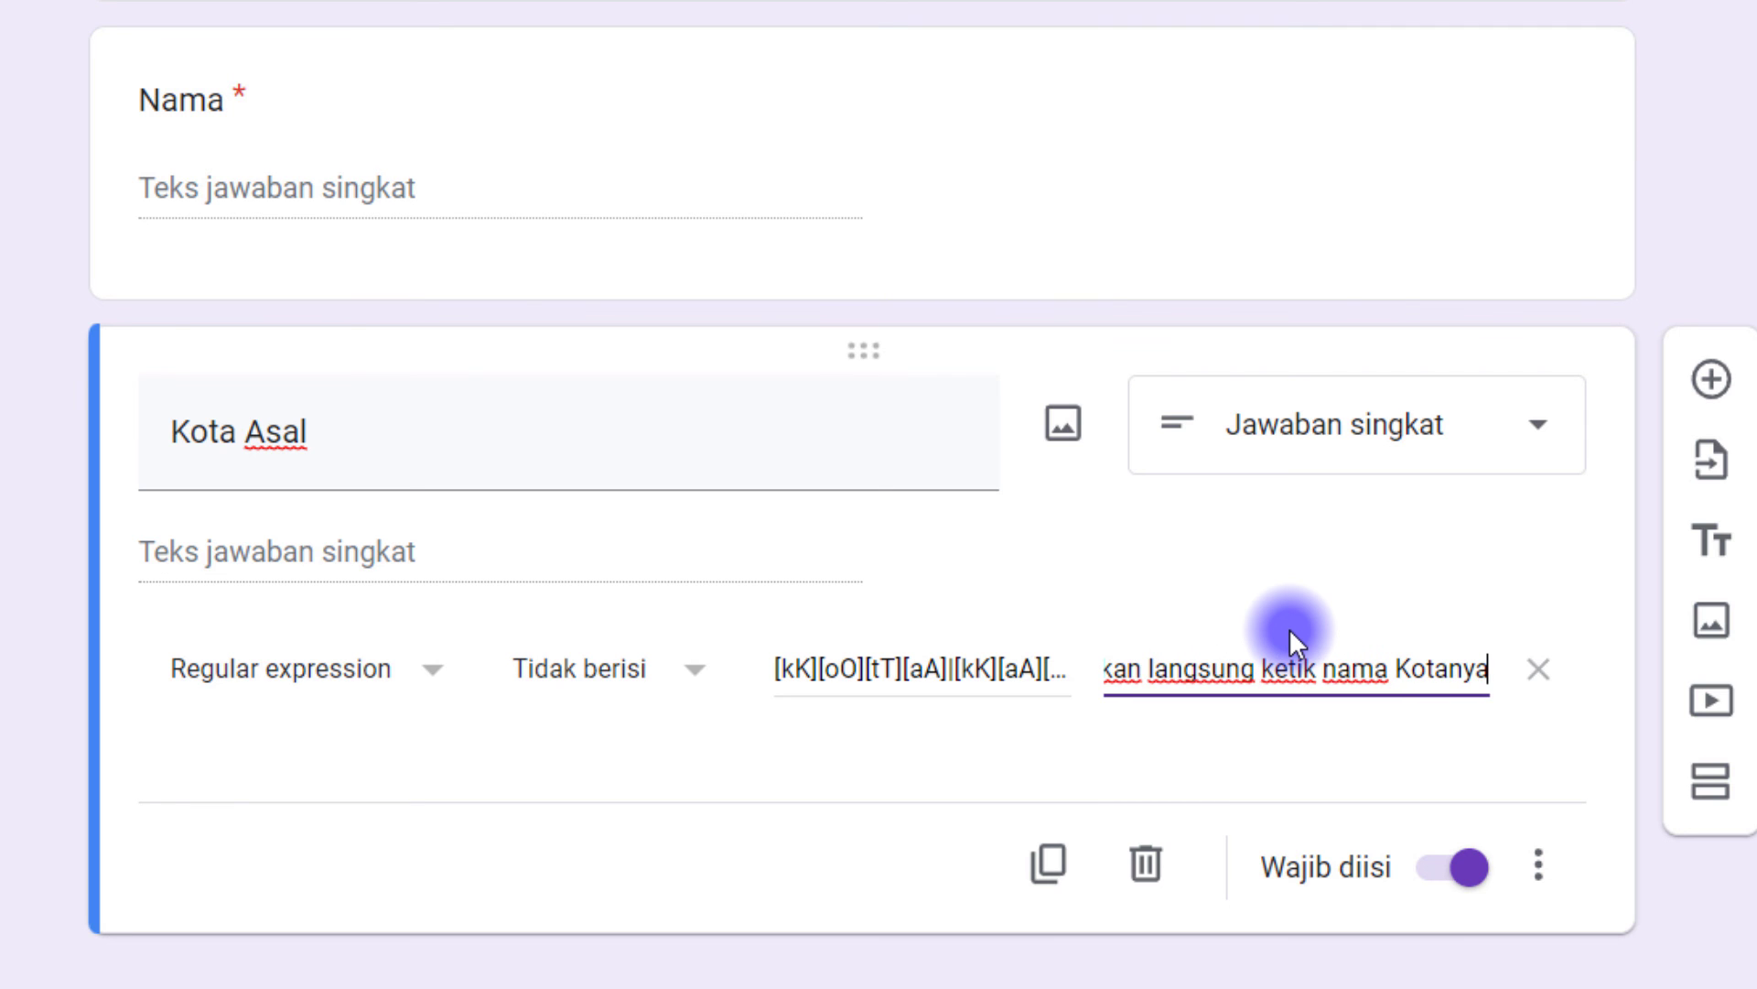
left_click_drag(1176, 676, 1482, 676)
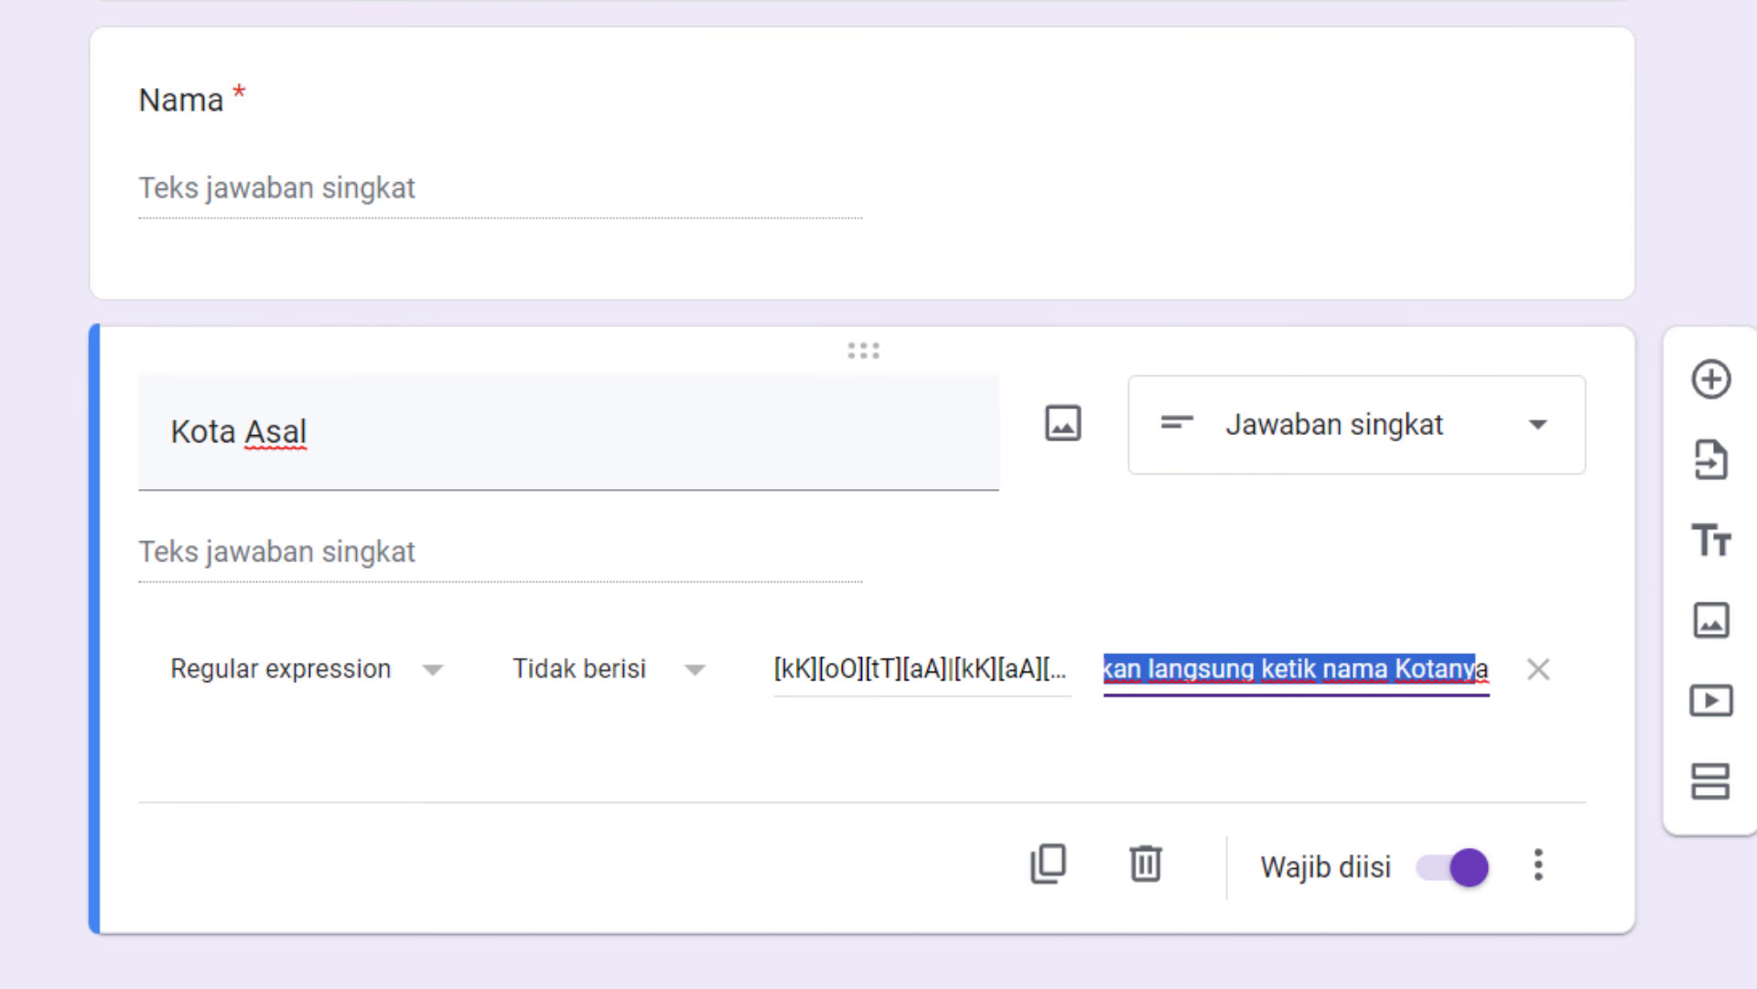
left_click(1114, 756)
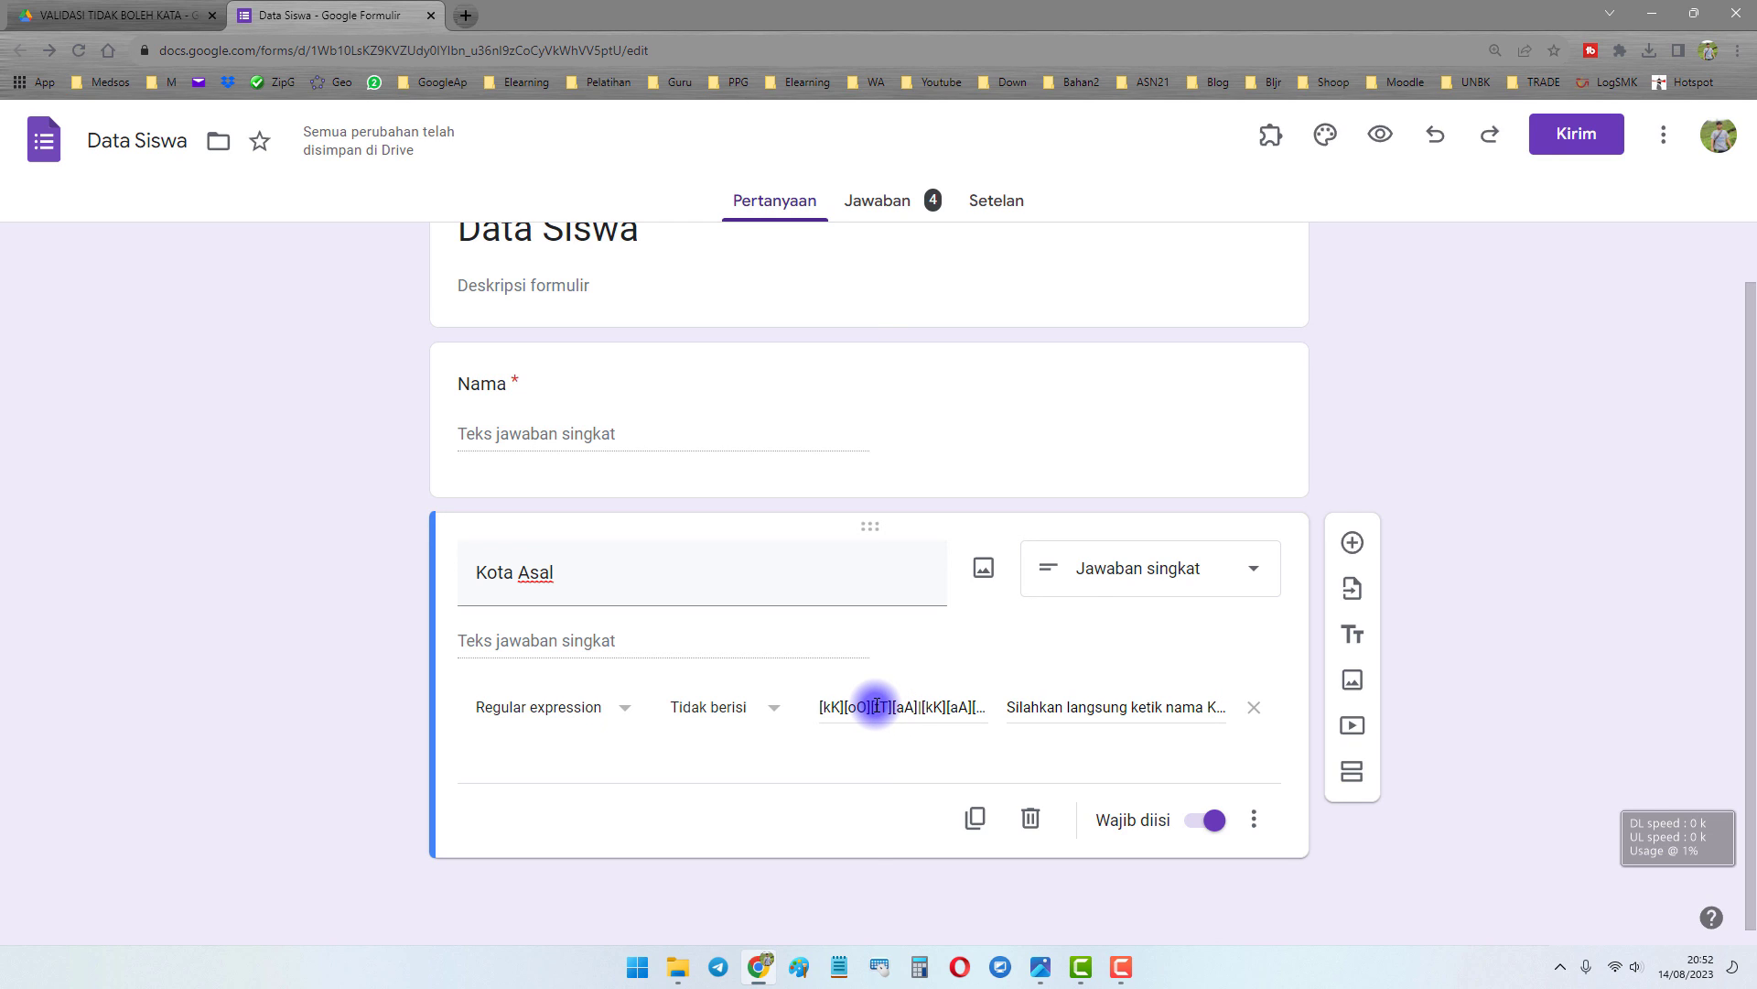
scroll(285, 520, "up", 1)
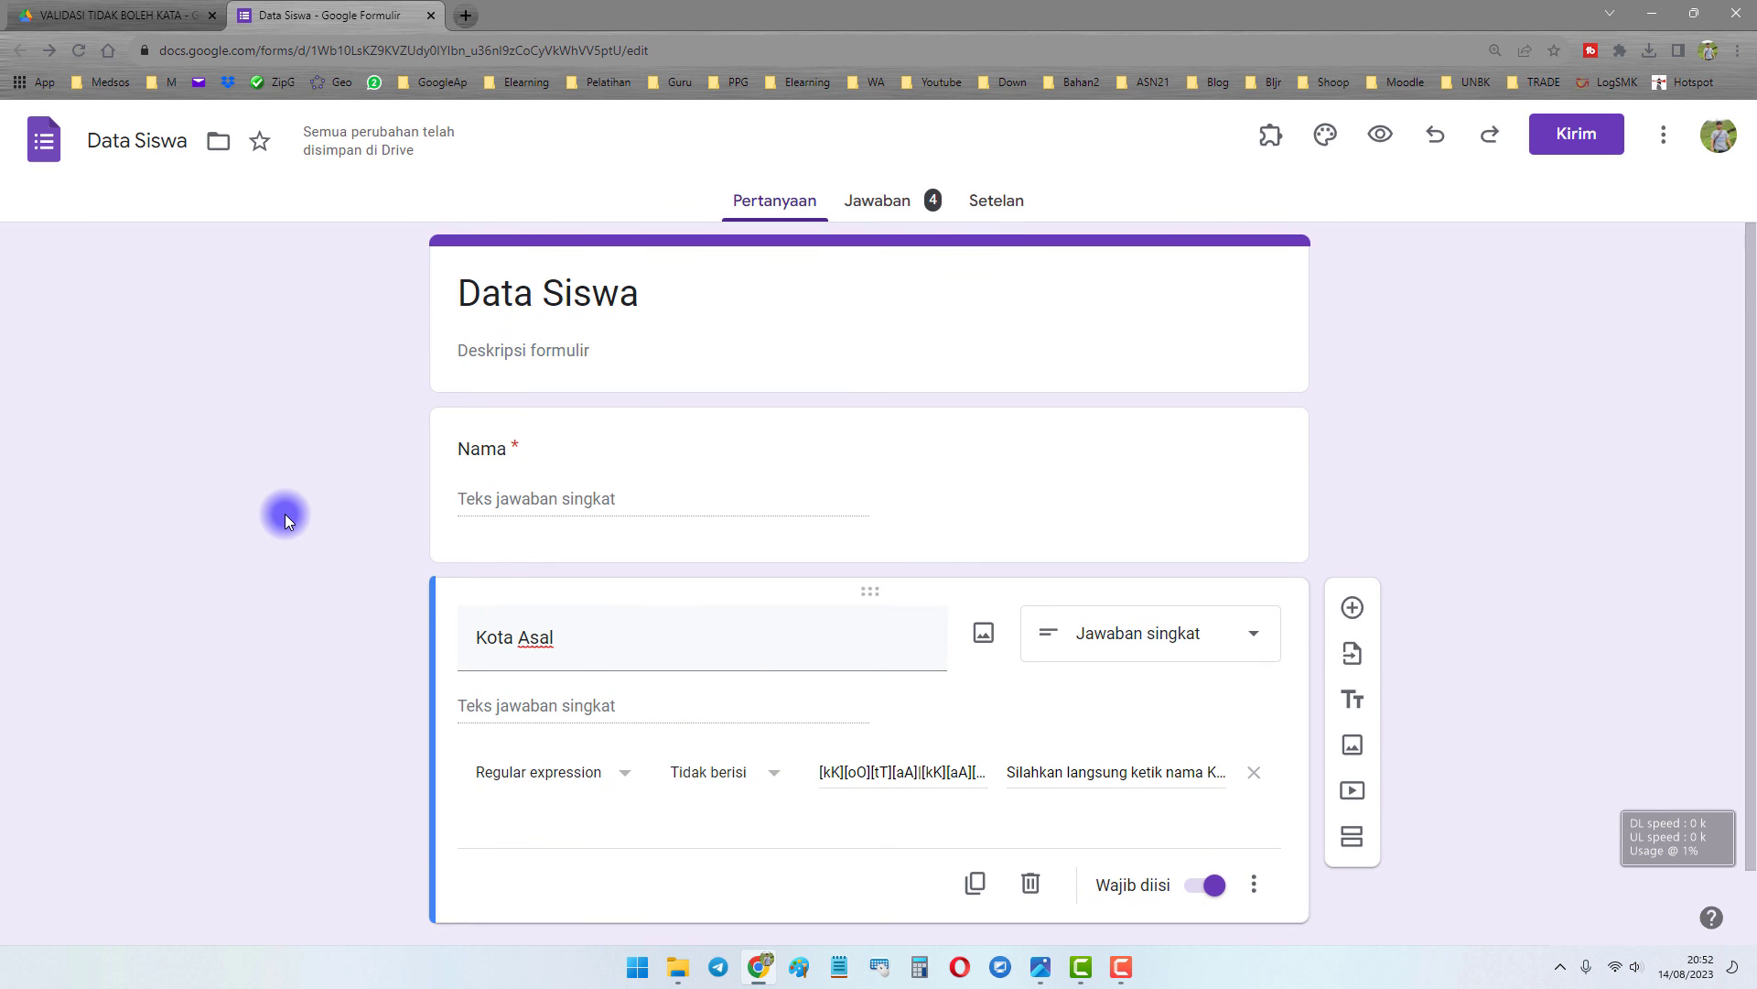